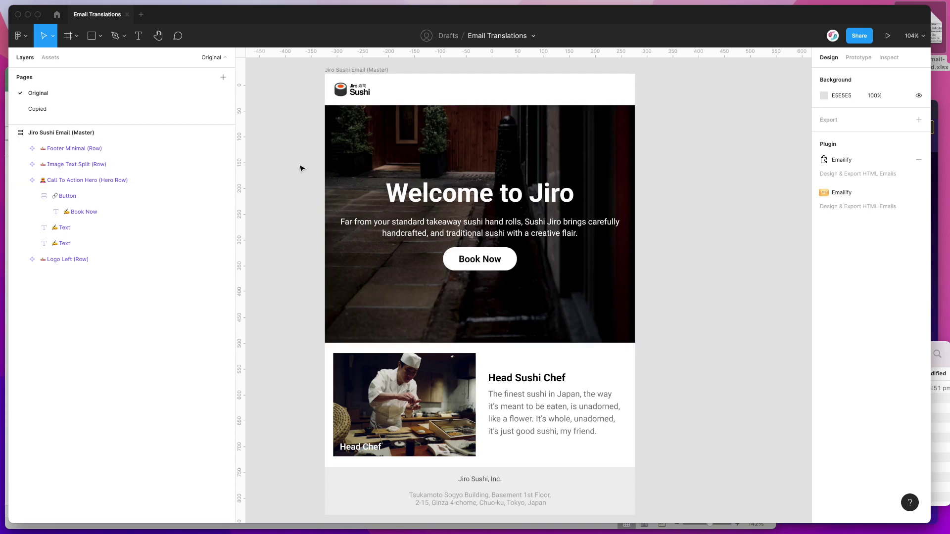
- Check the Emailify HTML Email Builder plugin's listing in the Community and return to the Email Translations file
{"action": "left_click", "coordinate": [57, 15]}
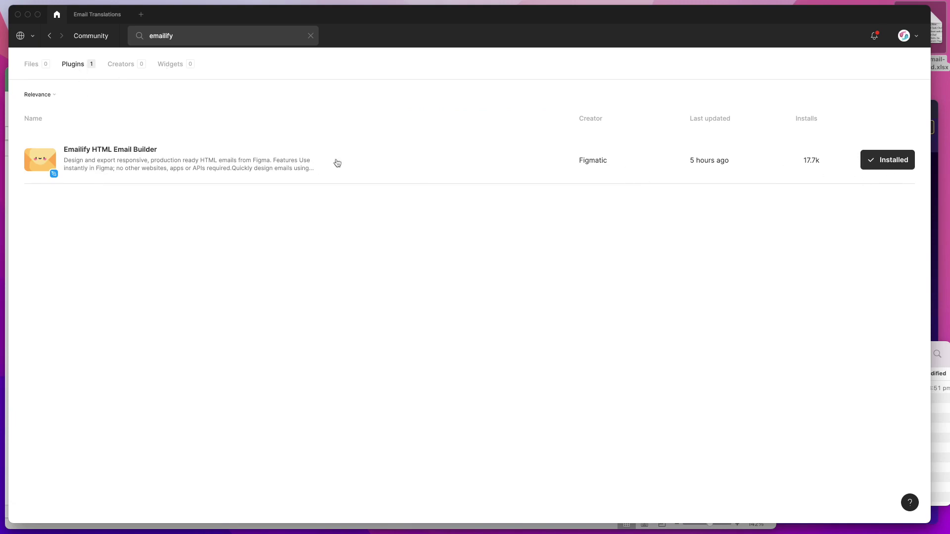
{"action": "left_click", "coordinate": [96, 14]}
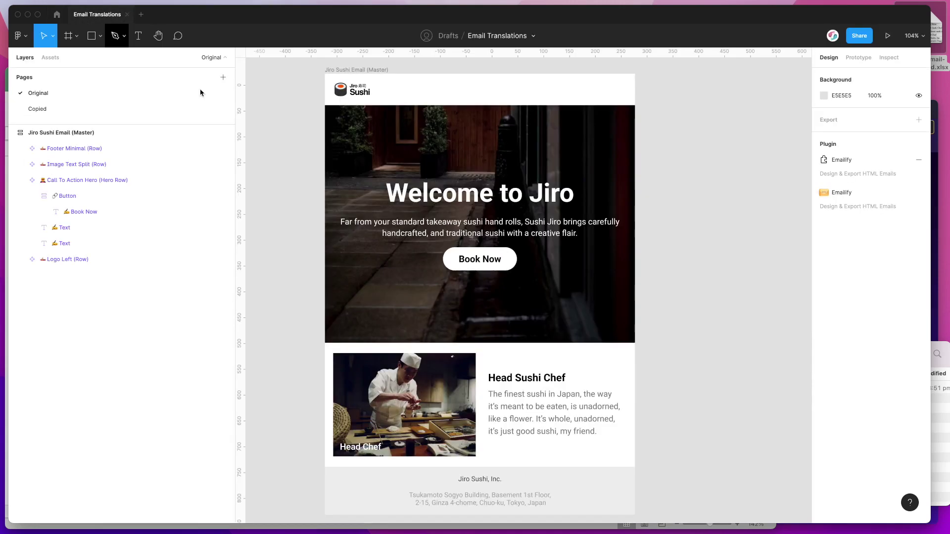
{"action": "left_click", "coordinate": [274, 96]}
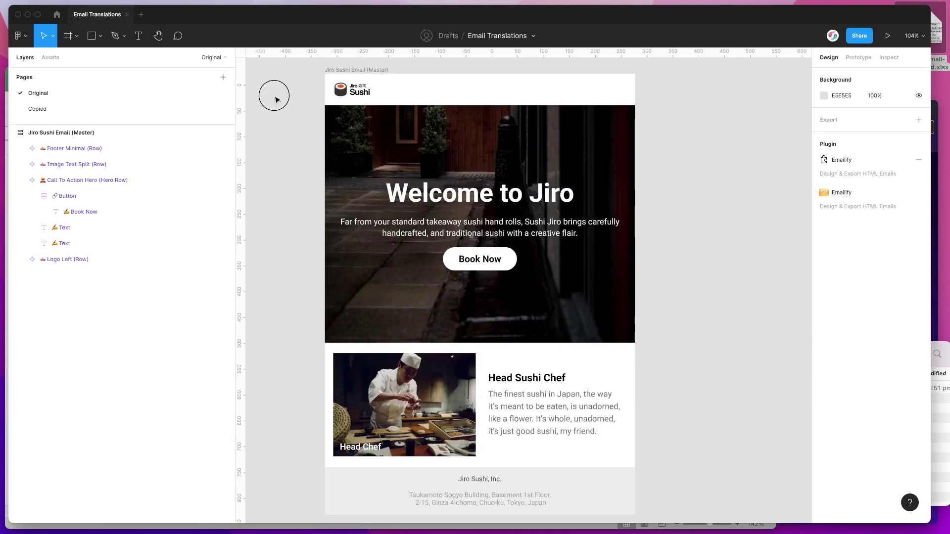
- Run the Emailify plugin and place its window beside the Jiro Sushi email design
{"action": "left_click", "coordinate": [275, 89]}
{"action": "right_click", "coordinate": [275, 90]}
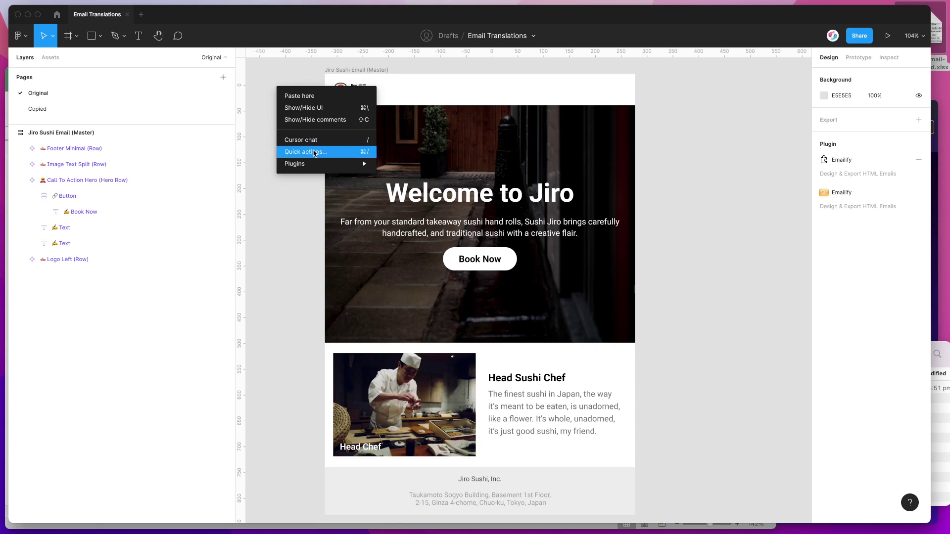
{"action": "mouse_move", "coordinate": [312, 165]}
{"action": "left_click", "coordinate": [431, 223]}
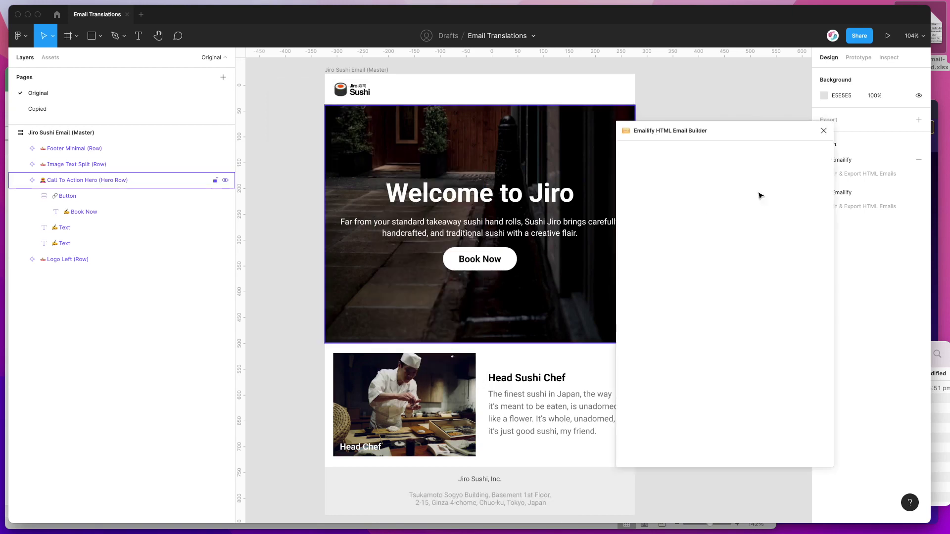
{"action": "left_click_drag", "start_coordinate": [755, 138], "coordinate": [713, 108]}
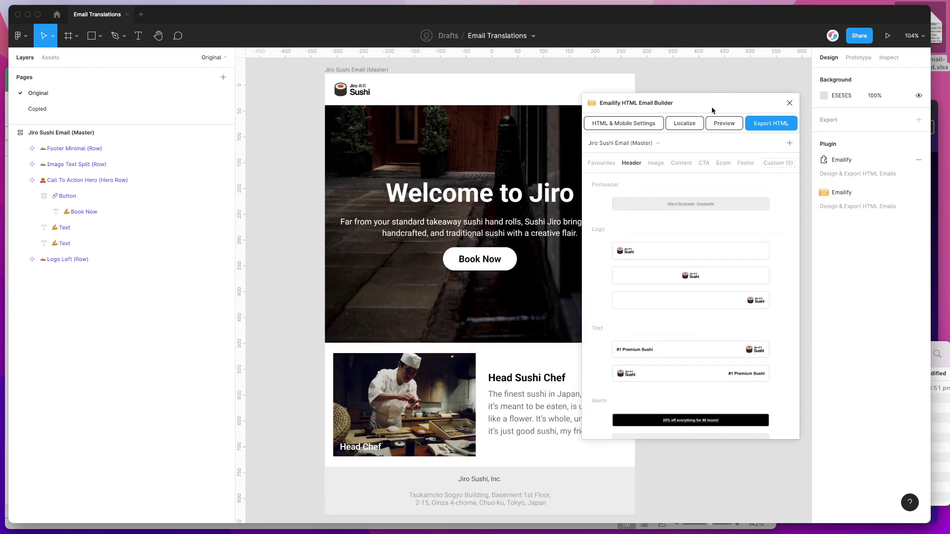
{"action": "scroll", "coordinate": [348, 198], "scroll_direction": "right", "scroll_amount": 3}
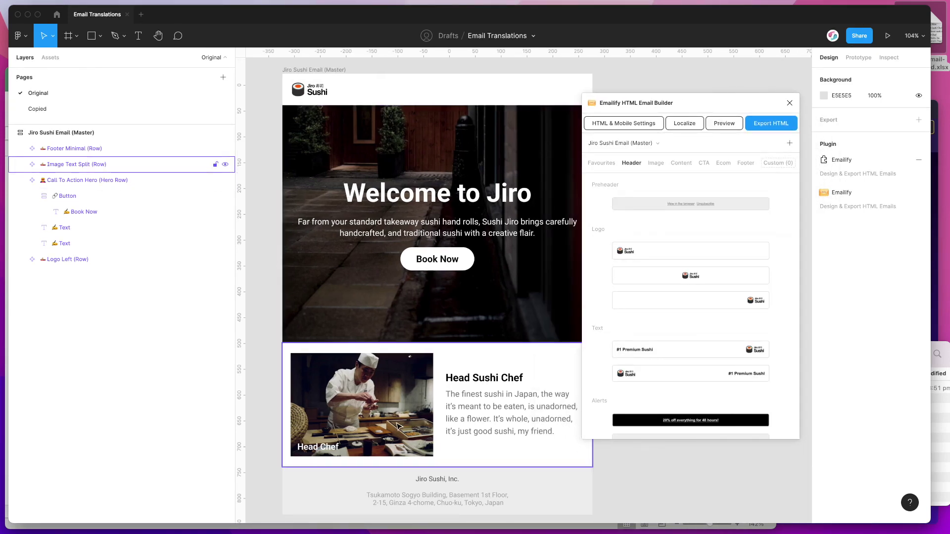
{"action": "left_click_drag", "start_coordinate": [688, 108], "coordinate": [682, 115]}
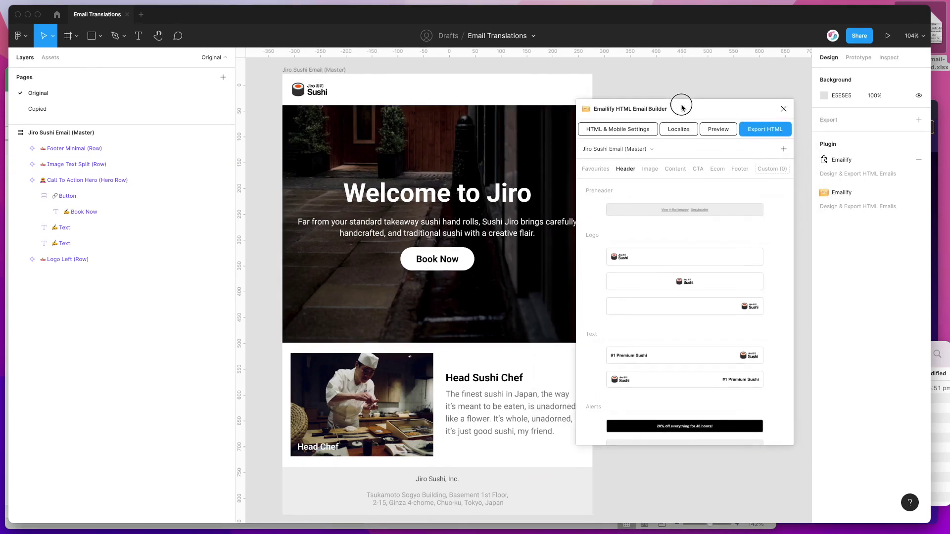
- Browse the plugin's ready-made header components alongside the sections of the Jiro Sushi email
{"action": "scroll", "coordinate": [643, 302], "scroll_direction": "down", "scroll_amount": 5}
{"action": "scroll", "coordinate": [638, 309], "scroll_direction": "up", "scroll_amount": 5}
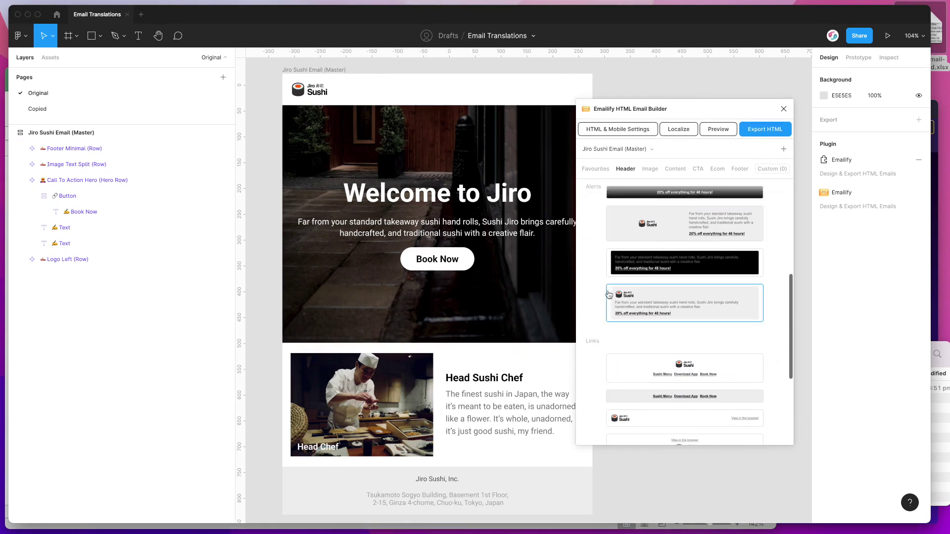
{"action": "scroll", "coordinate": [372, 141], "scroll_direction": "up", "scroll_amount": 1}
{"action": "scroll", "coordinate": [373, 141], "scroll_direction": "up", "scroll_amount": 2}
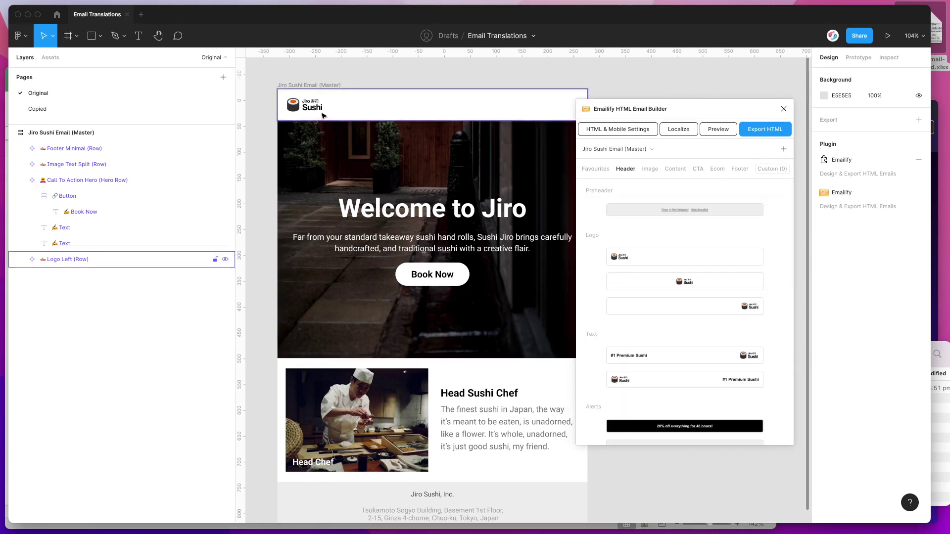
{"action": "scroll", "coordinate": [356, 149], "scroll_direction": "down", "scroll_amount": 5}
{"action": "scroll", "coordinate": [345, 160], "scroll_direction": "right", "scroll_amount": 3}
{"action": "left_click_drag", "start_coordinate": [628, 109], "coordinate": [636, 114]}
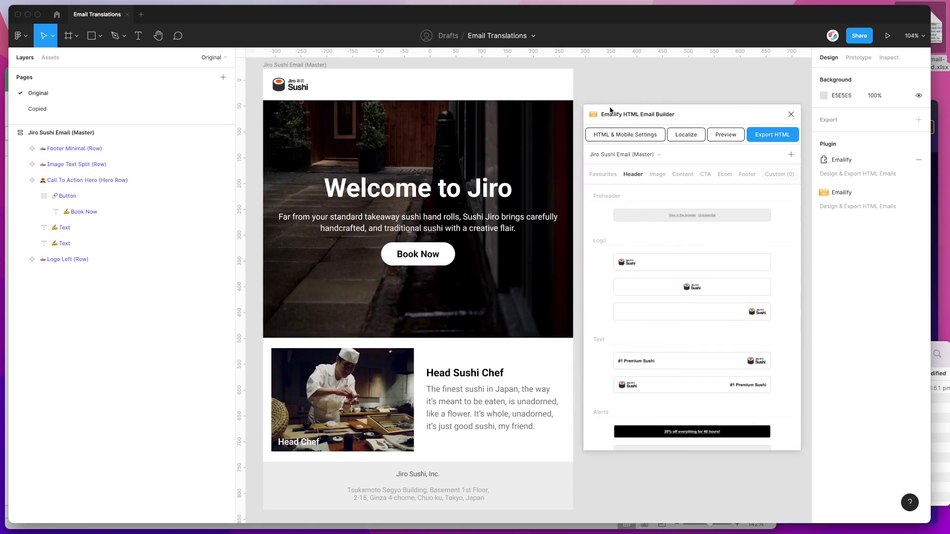
{"action": "left_click_drag", "start_coordinate": [616, 109], "coordinate": [617, 113]}
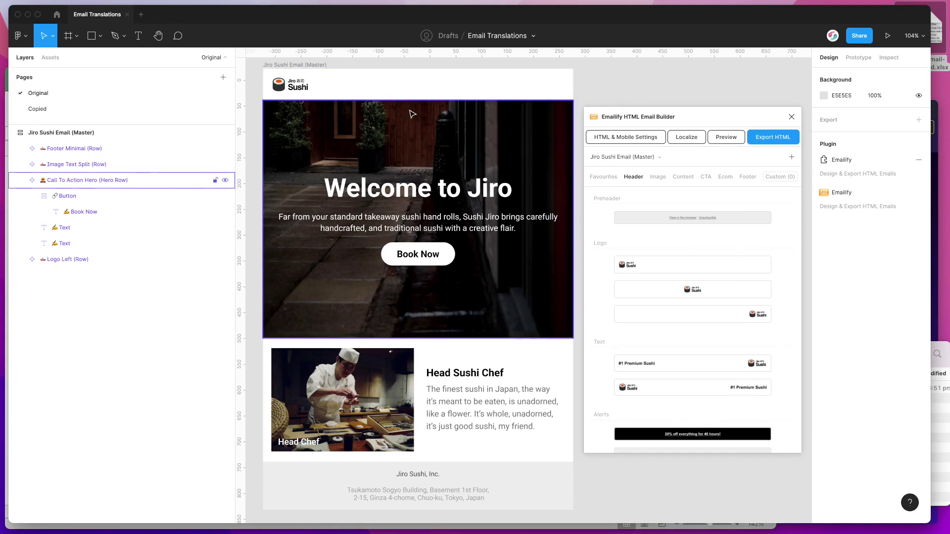
- Examine the master email frame on the Original page and the instance rows of its copy on the Copied page
{"action": "left_click", "coordinate": [308, 66]}
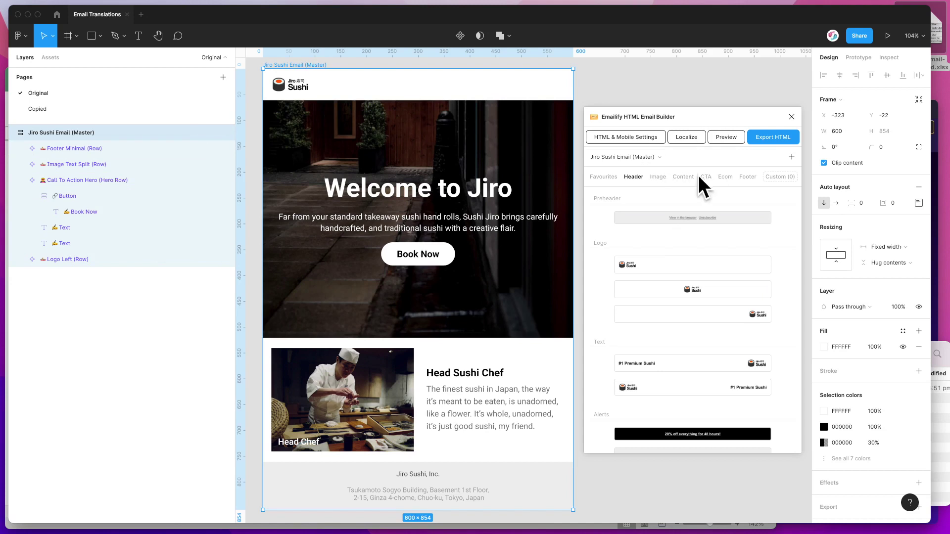
{"action": "left_click", "coordinate": [255, 102]}
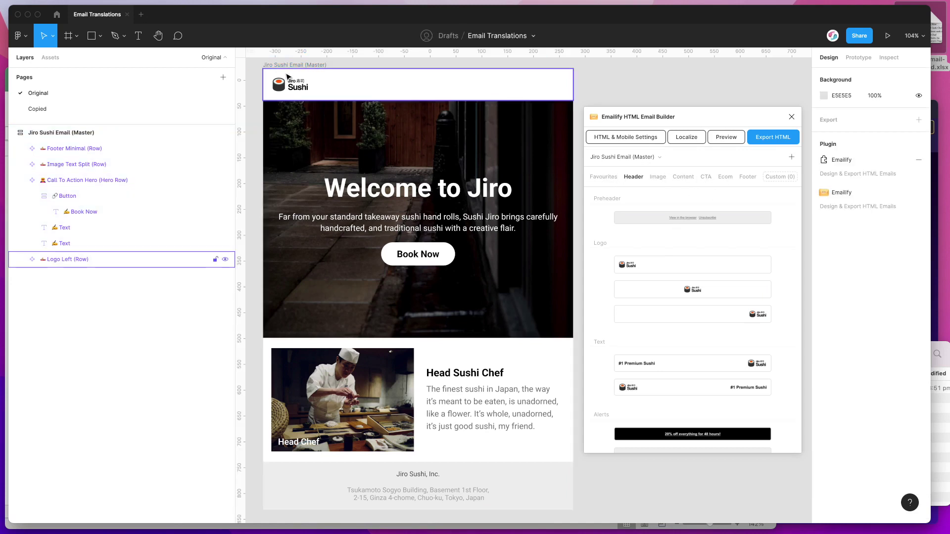
{"action": "left_click", "coordinate": [296, 66]}
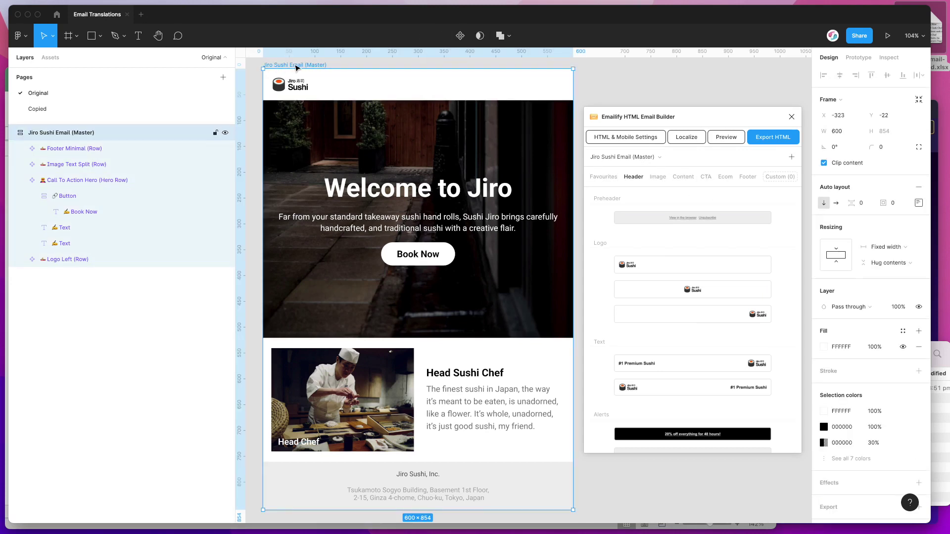
{"action": "left_click", "coordinate": [38, 110]}
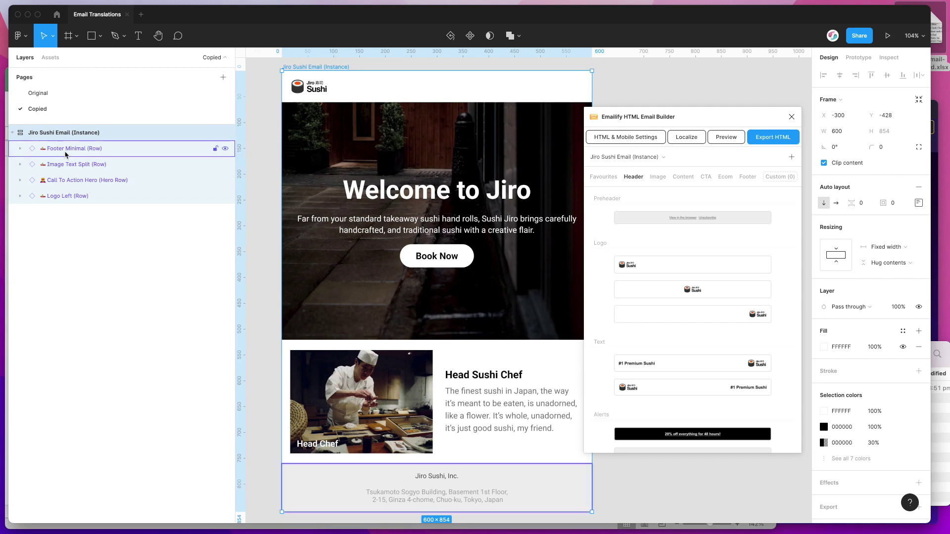
{"action": "left_click", "coordinate": [75, 164]}
{"action": "left_click", "coordinate": [79, 180]}
{"action": "left_click", "coordinate": [69, 196]}
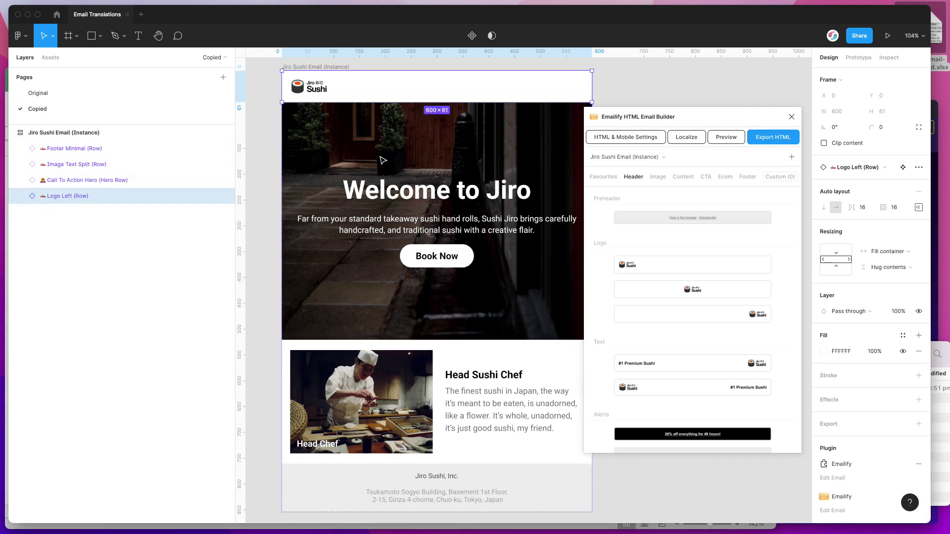
- Compare the component rows on the Original page with the Copied page and inspect the hero's Book Now button
{"action": "left_click", "coordinate": [37, 92]}
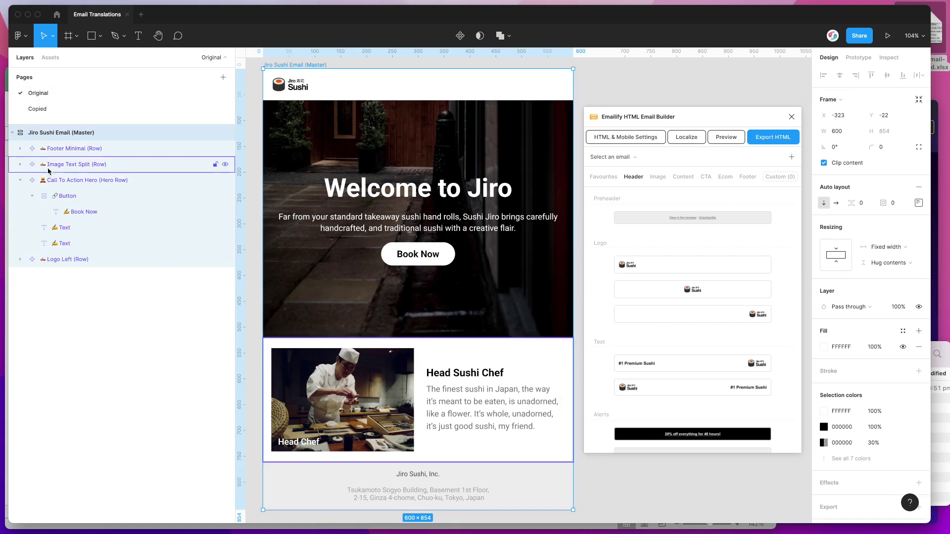
{"action": "left_click", "coordinate": [47, 164]}
{"action": "left_click", "coordinate": [40, 109]}
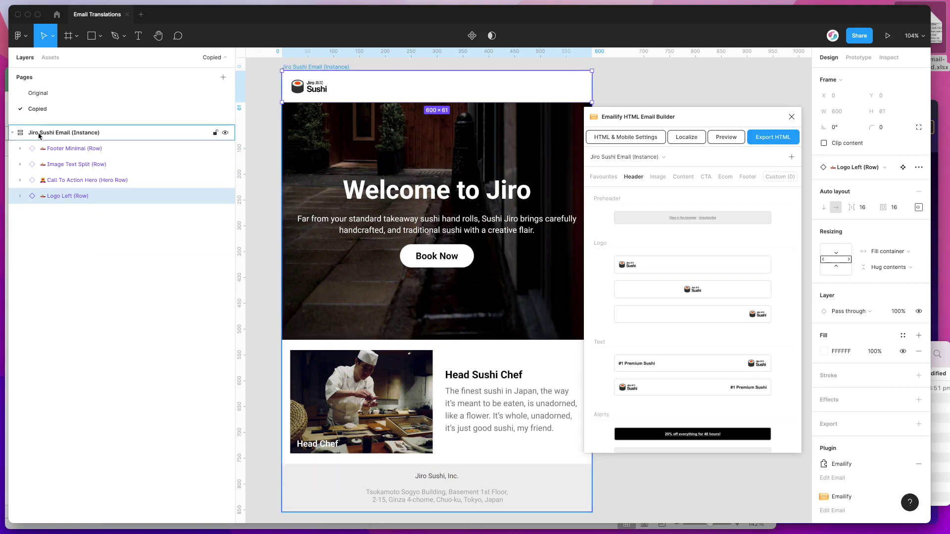
{"action": "left_click", "coordinate": [41, 95]}
{"action": "left_click", "coordinate": [50, 164]}
{"action": "double_click", "coordinate": [420, 255]}
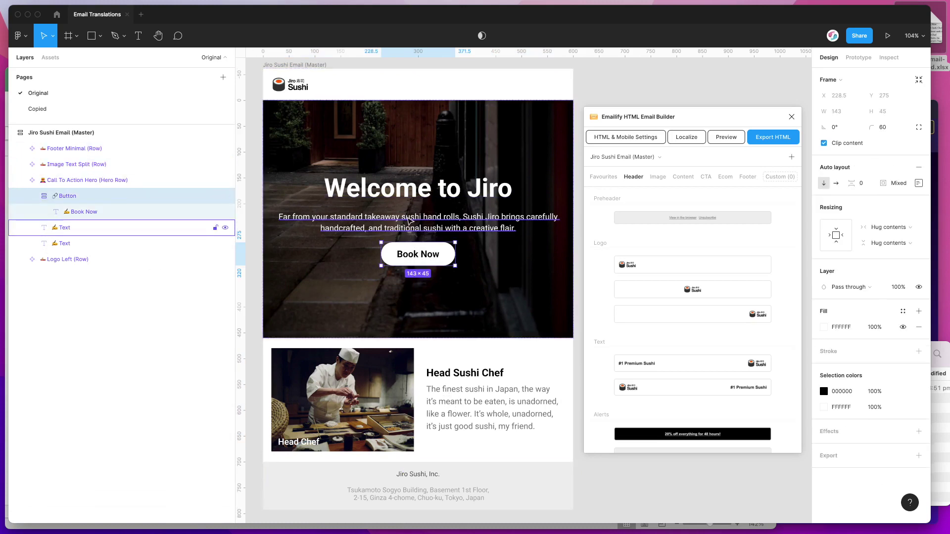
- Switch to the Copied page and open Emailify's localization settings for the Jiro Sushi instance email
{"action": "left_click", "coordinate": [104, 110]}
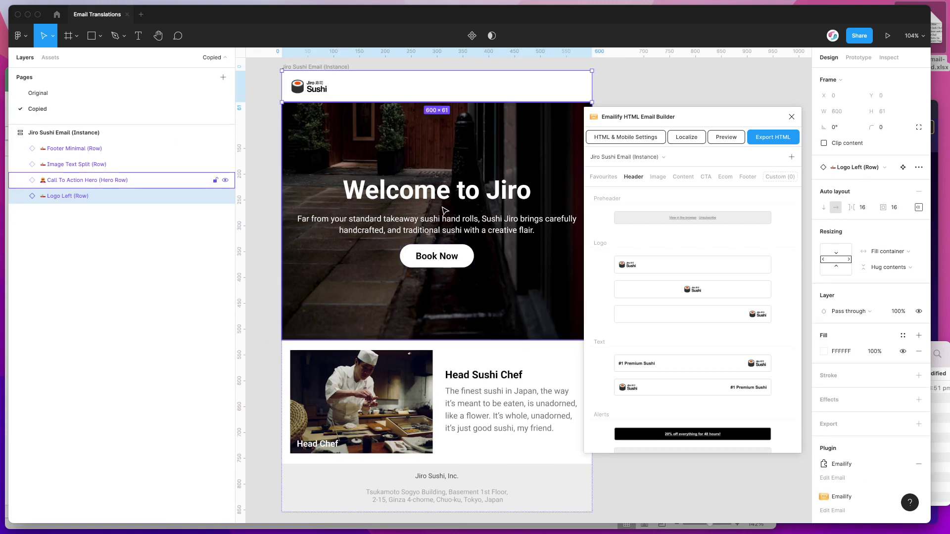
{"action": "left_click_drag", "start_coordinate": [672, 118], "coordinate": [667, 98]}
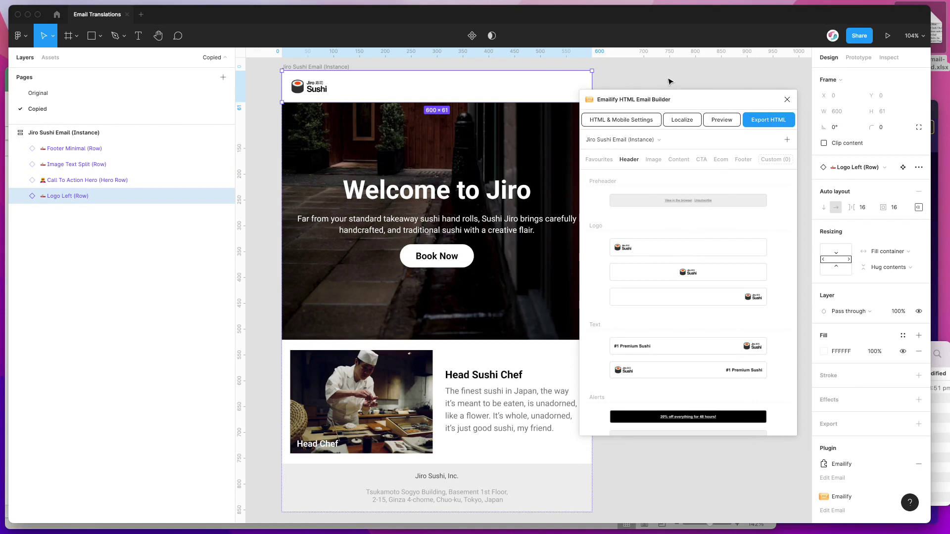
{"action": "left_click", "coordinate": [663, 82]}
{"action": "left_click_drag", "start_coordinate": [675, 97], "coordinate": [695, 108]}
{"action": "scroll", "coordinate": [589, 94], "scroll_direction": "right", "scroll_amount": 2}
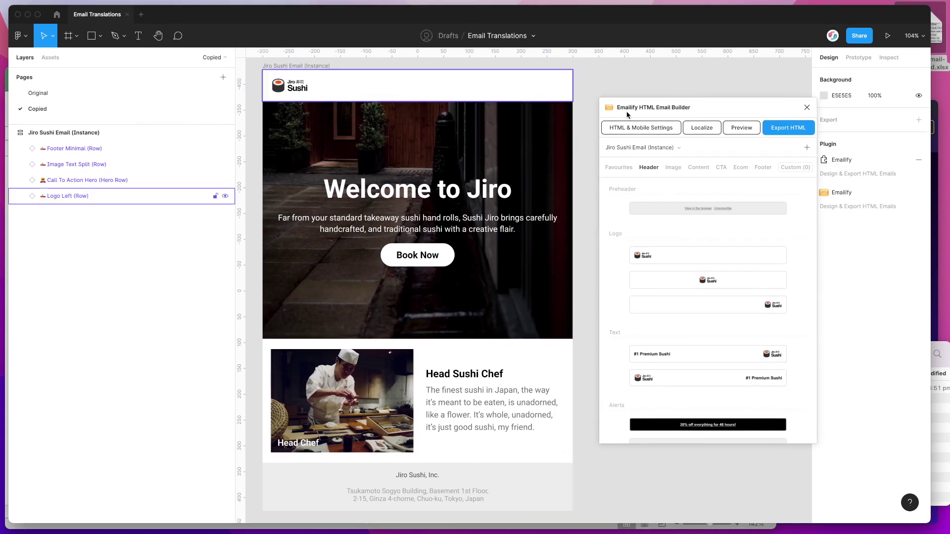
{"action": "left_click", "coordinate": [701, 129]}
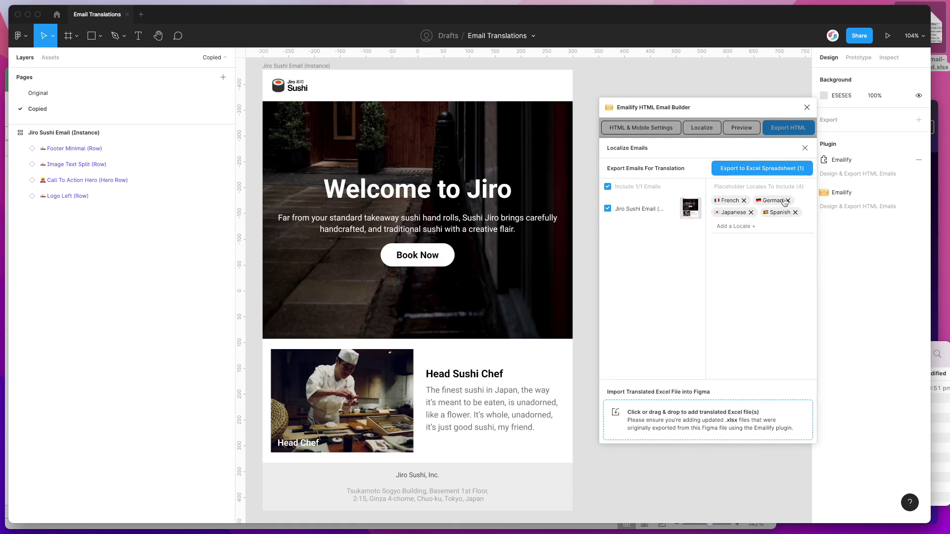
- Add English (Australia) and Chinese to the placeholder locales for the translation export
{"action": "left_click", "coordinate": [737, 226]}
{"action": "type", "text": "Aus"}
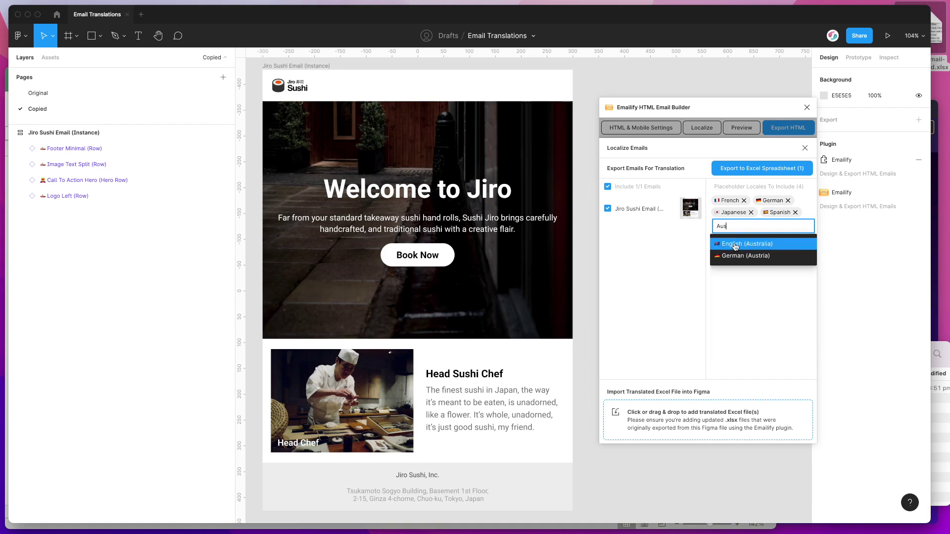
{"action": "left_click", "coordinate": [734, 245]}
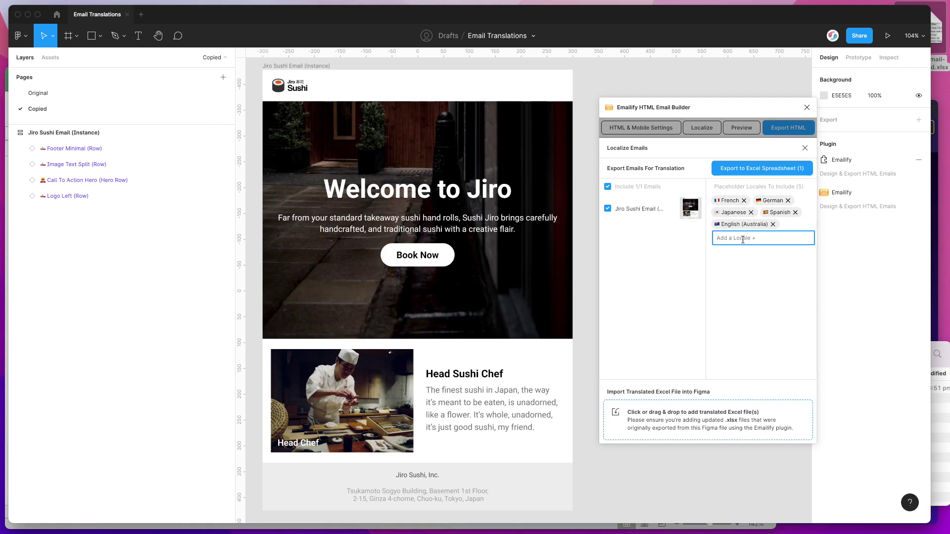
{"action": "left_click", "coordinate": [742, 239]}
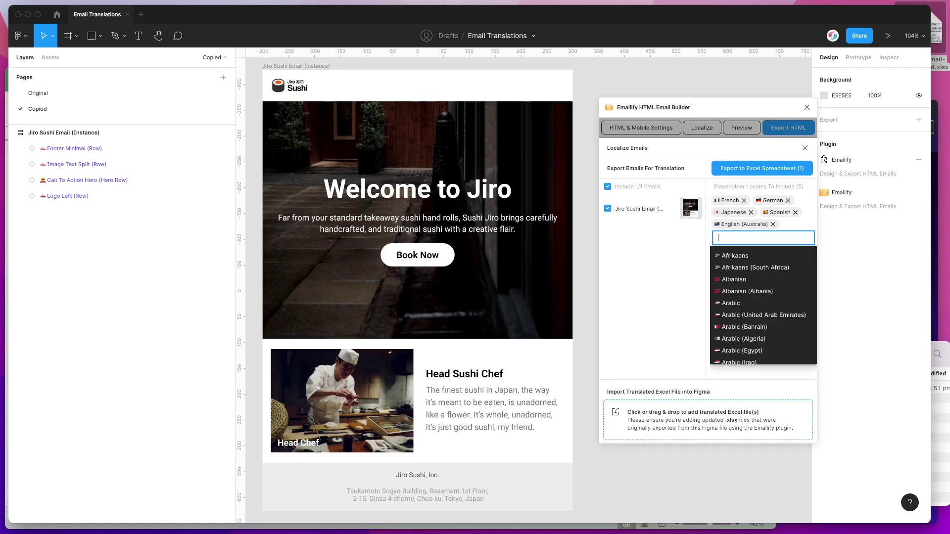
{"action": "scroll", "coordinate": [751, 328], "scroll_direction": "down", "scroll_amount": 5}
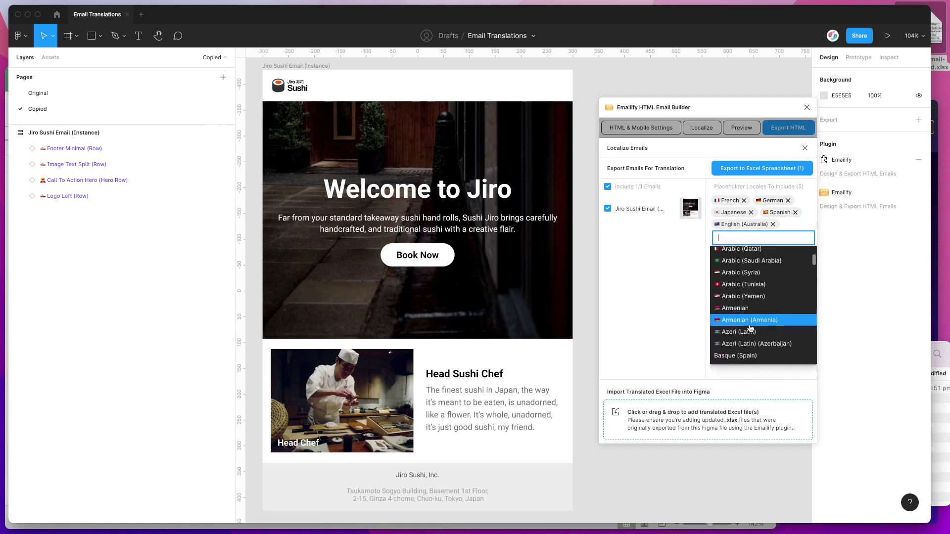
{"action": "scroll", "coordinate": [751, 328], "scroll_direction": "down", "scroll_amount": 5}
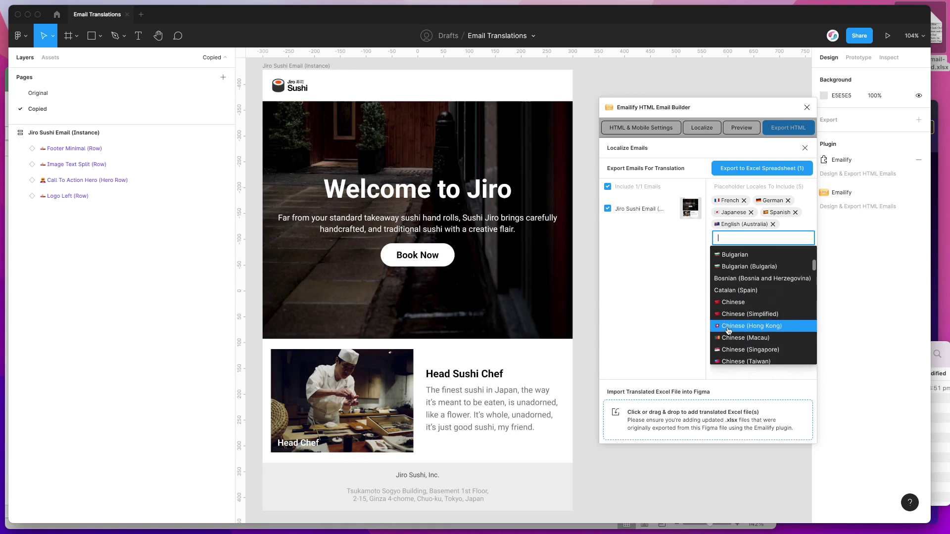
{"action": "left_click", "coordinate": [730, 297]}
- Add two custom placeholder locales named "Custom Locale" and "Variant 2"
{"action": "left_click", "coordinate": [779, 238]}
{"action": "type", "text": "Custom "}
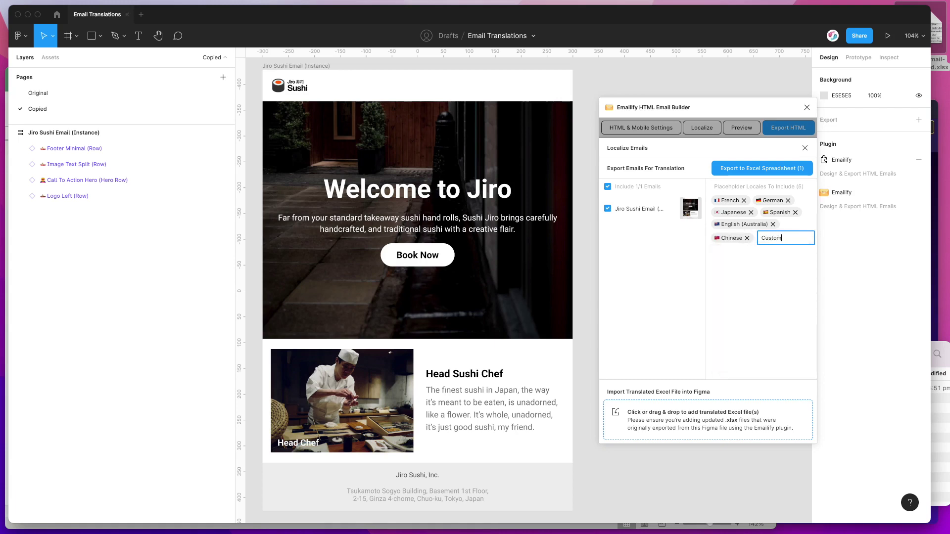
{"action": "type", "text": "Locale"}
{"action": "key", "text": "Return"}
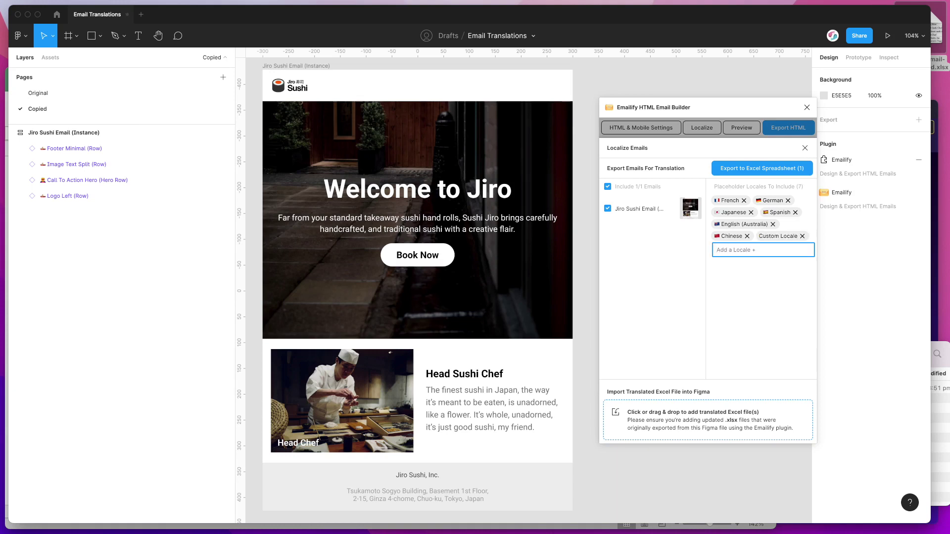
{"action": "type", "text": "Vaniant 2"}
{"action": "key", "text": "Return"}
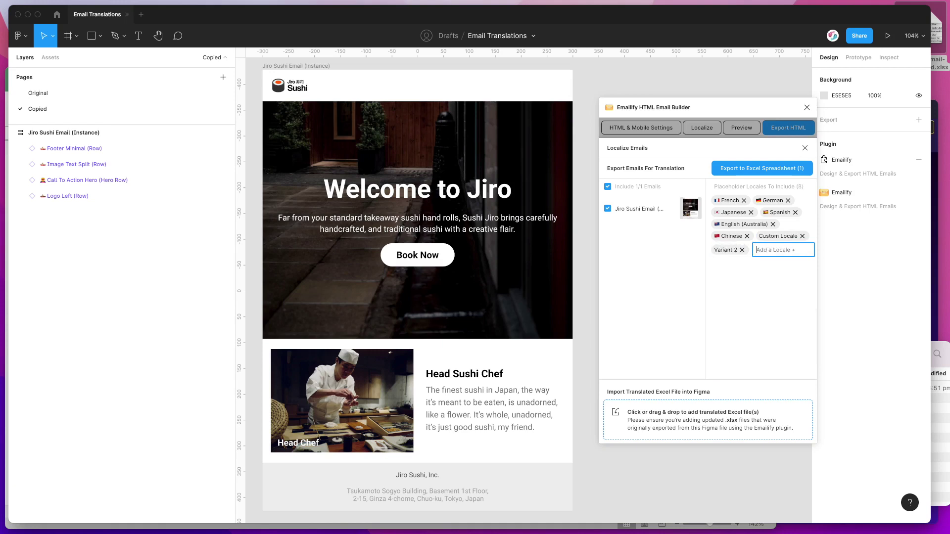
- Remove the Variant 2, Custom Locale, Chinese and English (Australia) locales from the placeholder list
{"action": "left_click", "coordinate": [760, 266]}
{"action": "left_click", "coordinate": [743, 250]}
{"action": "left_click", "coordinate": [747, 236]}
{"action": "left_click", "coordinate": [757, 236]}
{"action": "left_click", "coordinate": [773, 224]}
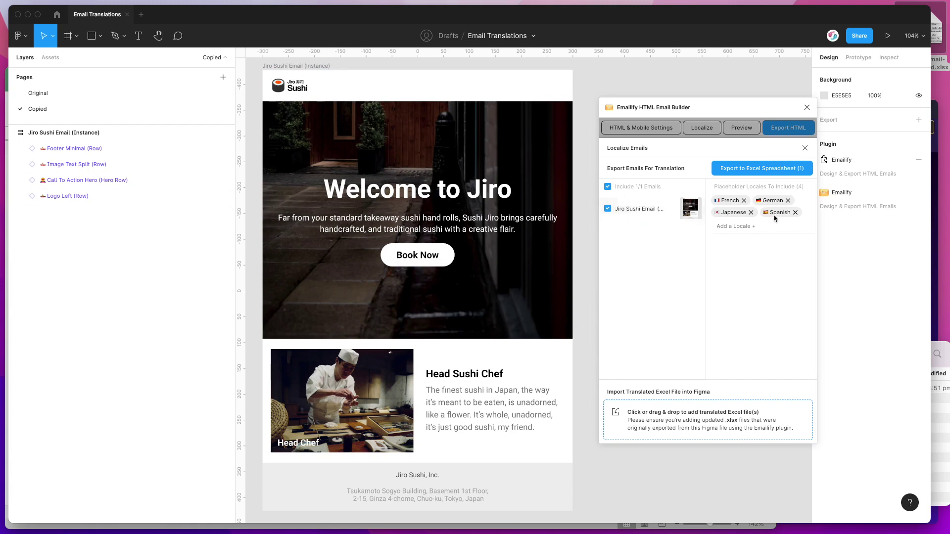
{"action": "left_click", "coordinate": [752, 225]}
{"action": "left_click", "coordinate": [725, 259]}
- Export the email's content to an Excel spreadsheet with French, German, Japanese and Spanish locales, saving it to the Desktop
{"action": "left_click", "coordinate": [751, 169]}
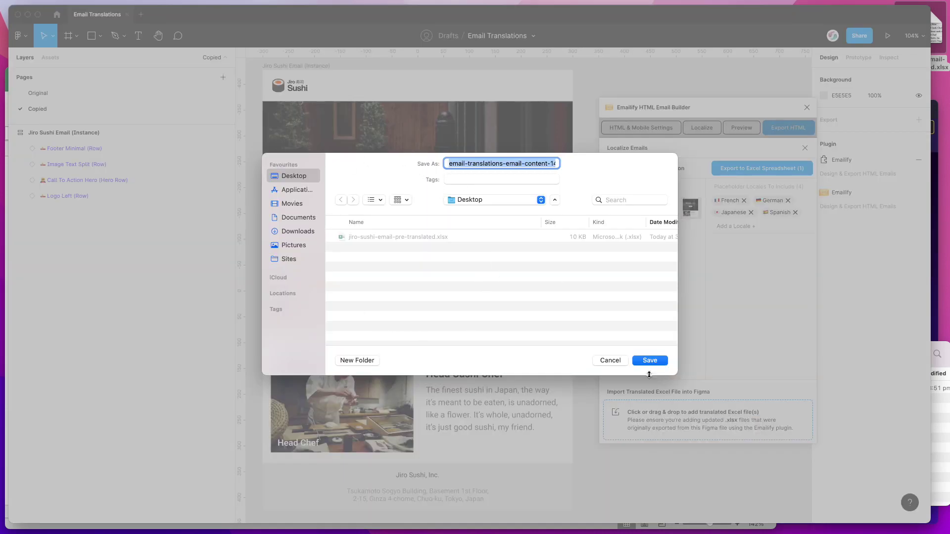
{"action": "left_click", "coordinate": [649, 360]}
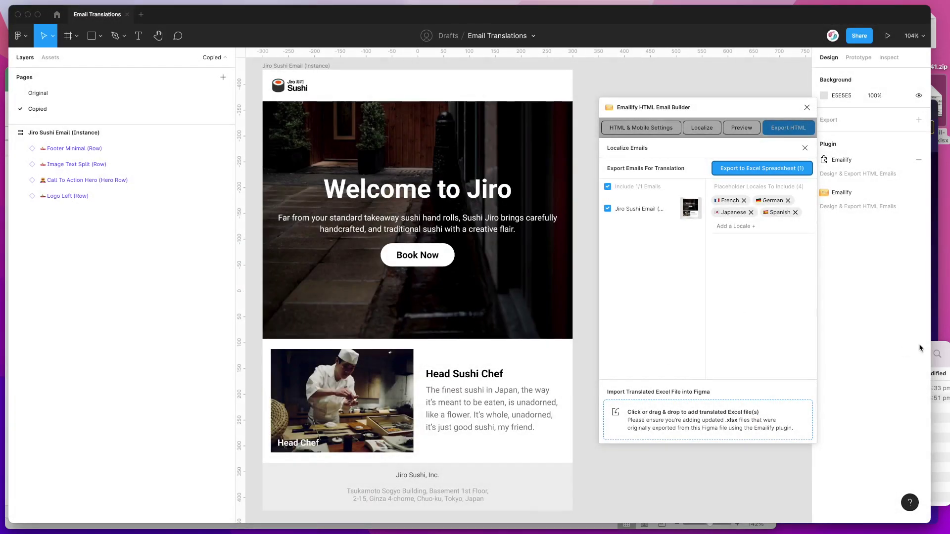
- Switch to Finder and extract the archive email-translations-email-content-14-Mar-2022-163341.zip on the Desktop
{"action": "left_click", "coordinate": [938, 348]}
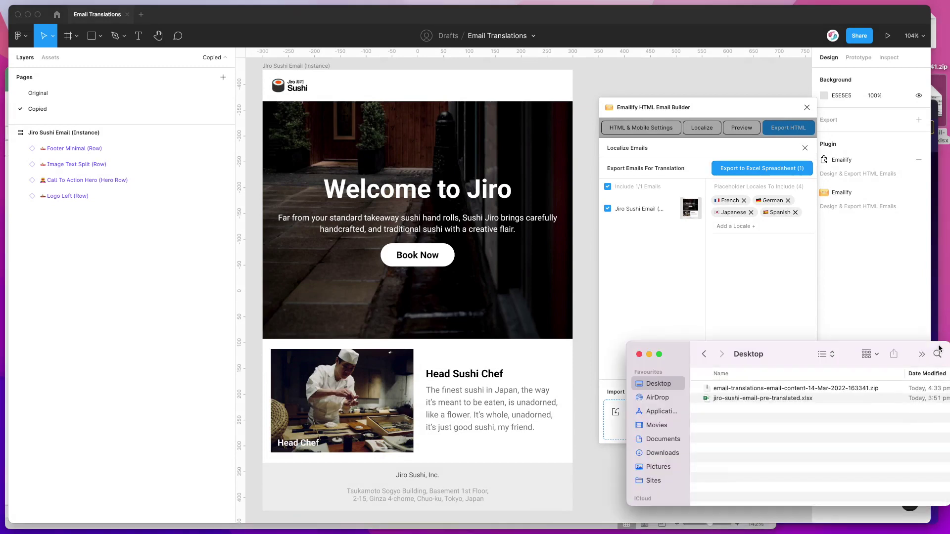
{"action": "left_click", "coordinate": [737, 389]}
{"action": "double_click", "coordinate": [726, 391]}
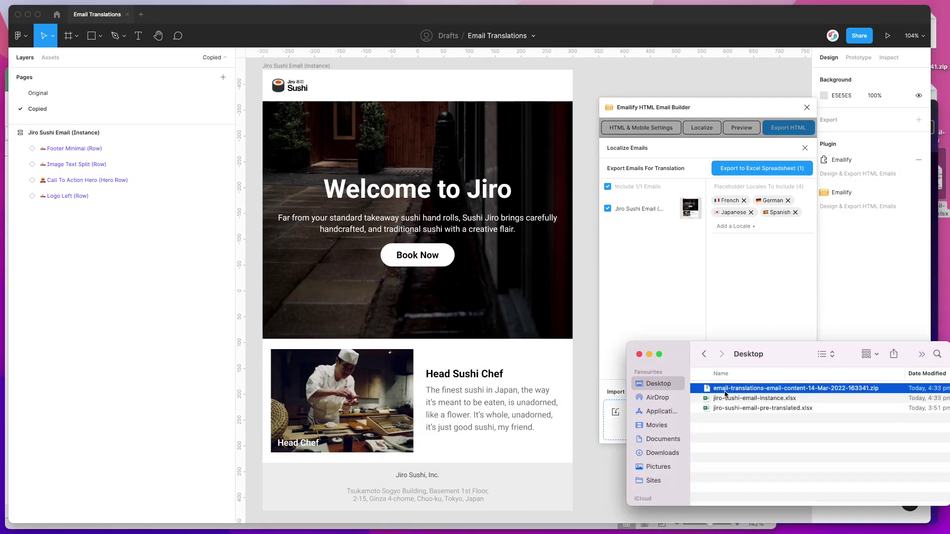
- Try to open the extracted jiro-sushi-email-instance.xlsx with Microsoft Excel
{"action": "left_click", "coordinate": [730, 399]}
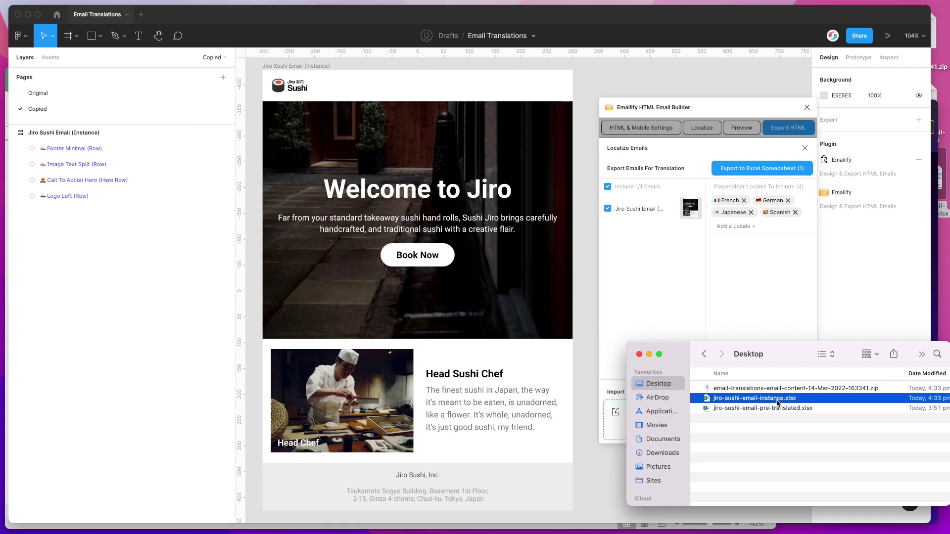
{"action": "right_click", "coordinate": [728, 402]}
{"action": "mouse_move", "coordinate": [739, 415]}
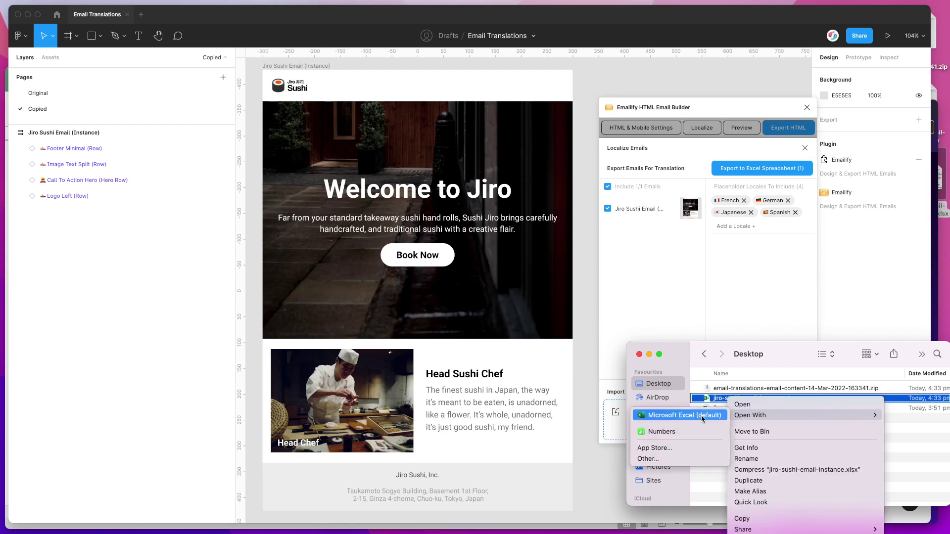
{"action": "left_click", "coordinate": [695, 416]}
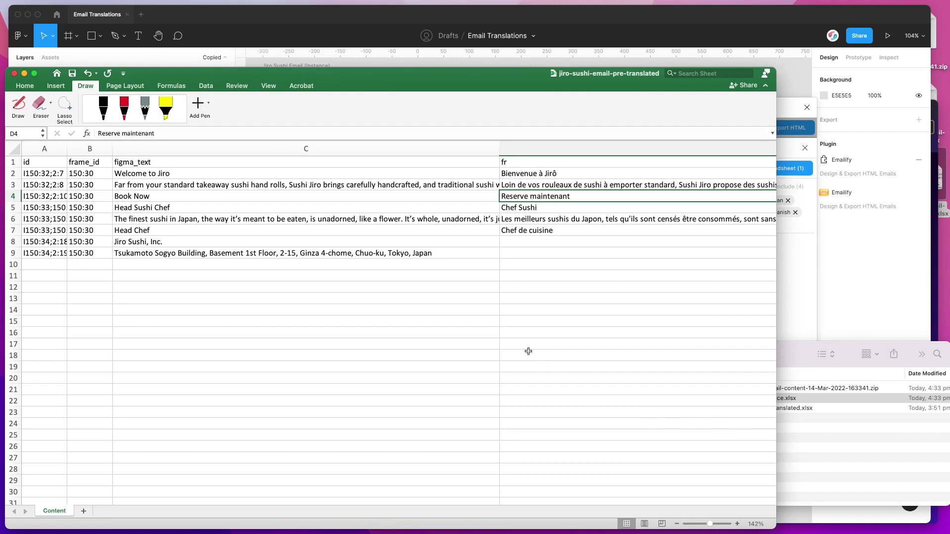
{"action": "scroll", "coordinate": [527, 348], "scroll_direction": "right", "scroll_amount": 1}
{"action": "left_click", "coordinate": [765, 399]}
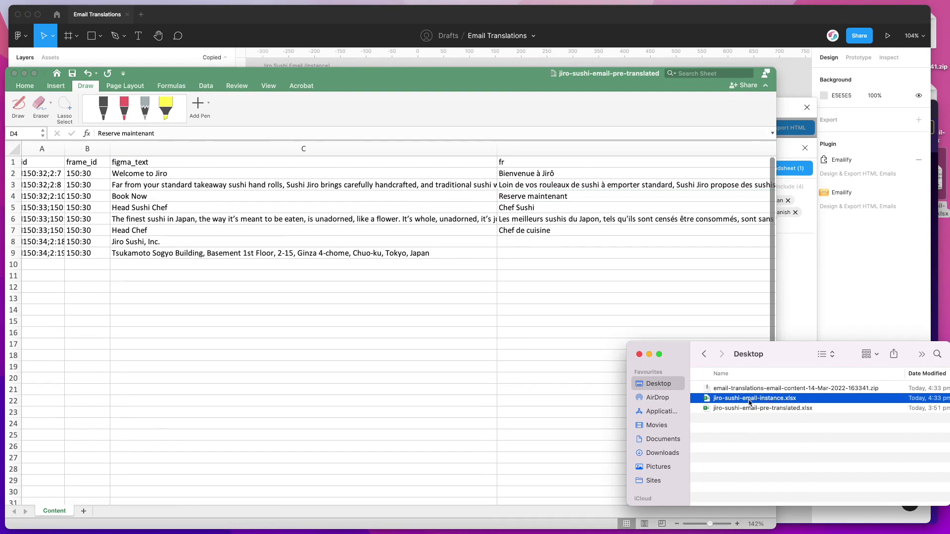
{"action": "left_click", "coordinate": [735, 408]}
{"action": "left_click", "coordinate": [743, 420]}
{"action": "left_click", "coordinate": [744, 408]}
{"action": "left_click", "coordinate": [742, 399]}
{"action": "right_click", "coordinate": [740, 399]}
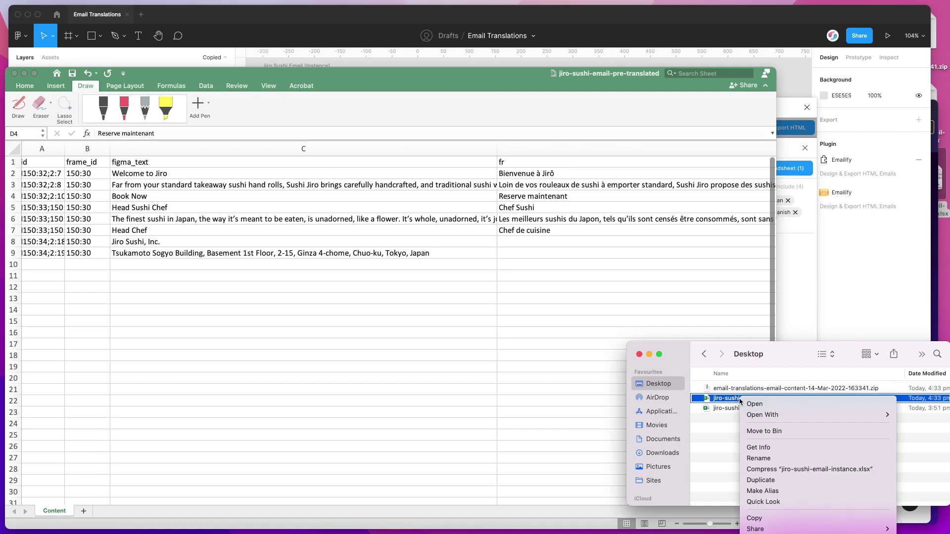
{"action": "mouse_move", "coordinate": [762, 414]}
{"action": "left_click", "coordinate": [703, 415]}
{"action": "left_click", "coordinate": [517, 343]}
{"action": "left_click_drag", "start_coordinate": [410, 83], "coordinate": [413, 84]}
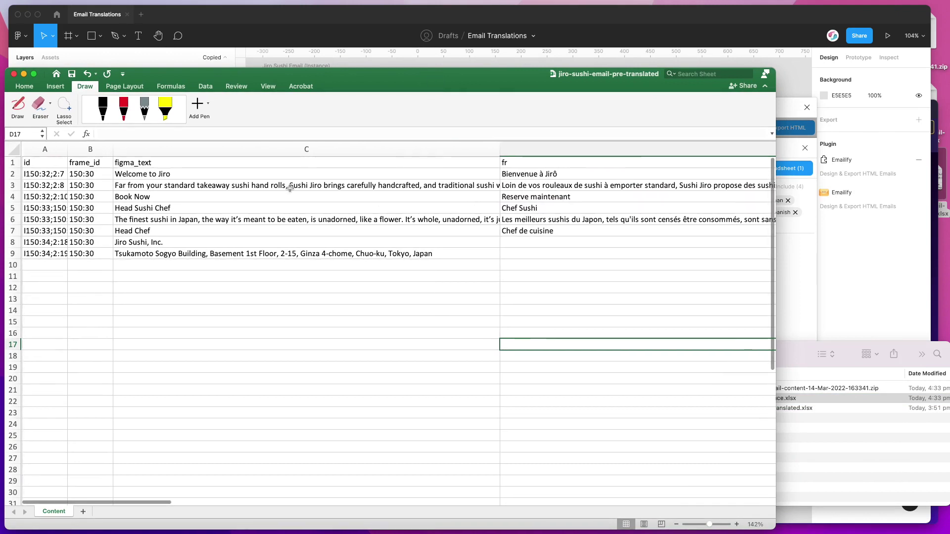
- Open jiro-sushi-email-instance.xlsx from the Desktop in Excel and move its window fully into view
{"action": "left_click", "coordinate": [239, 164]}
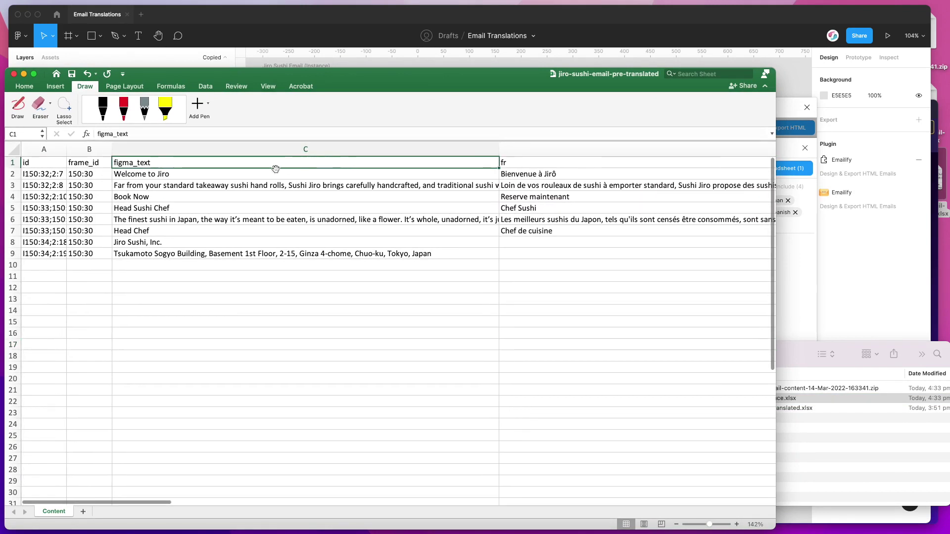
{"action": "left_click", "coordinate": [520, 163]}
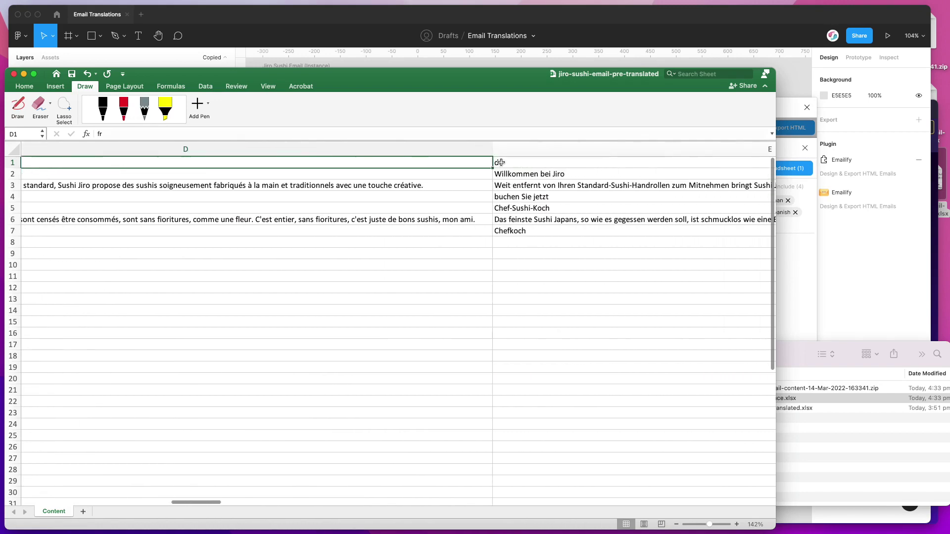
{"action": "left_click", "coordinate": [759, 401]}
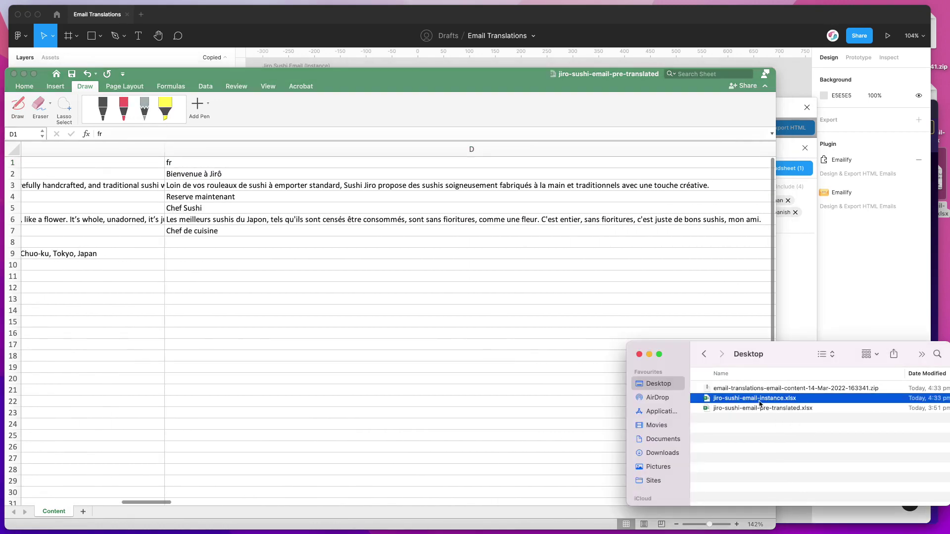
{"action": "left_click_drag", "start_coordinate": [743, 401], "coordinate": [334, 291]}
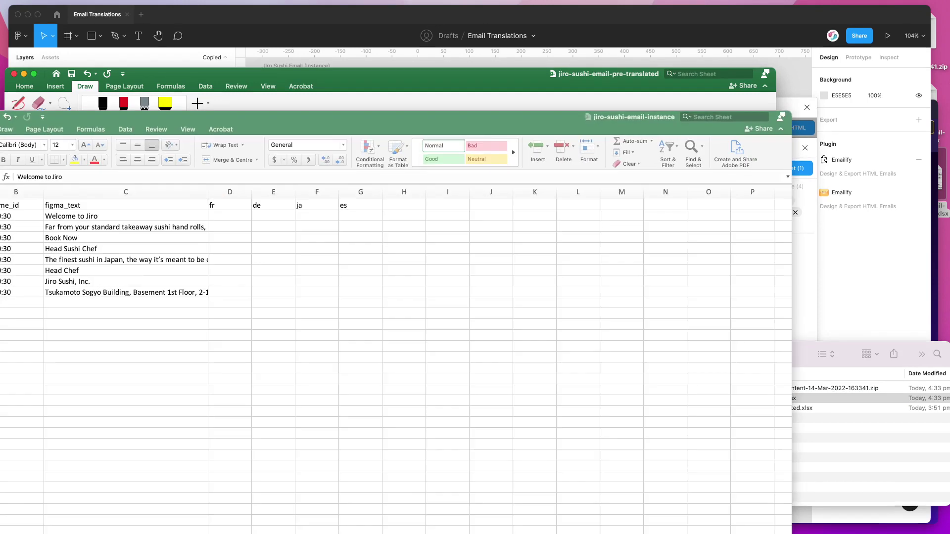
{"action": "left_click_drag", "start_coordinate": [268, 123], "coordinate": [380, 75]}
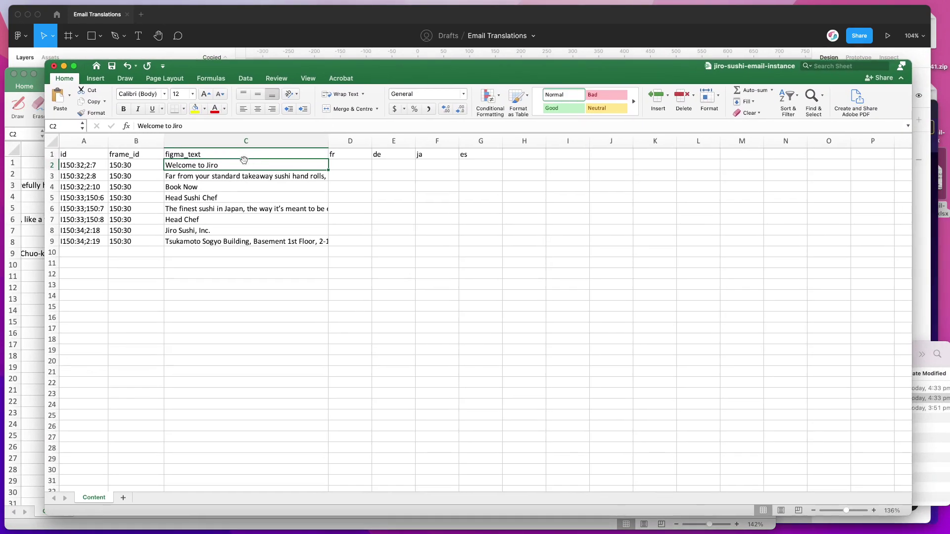
- Examine the figma_text column of the exported workbook, going through its header and source text entries row by row
{"action": "left_click", "coordinate": [228, 145]}
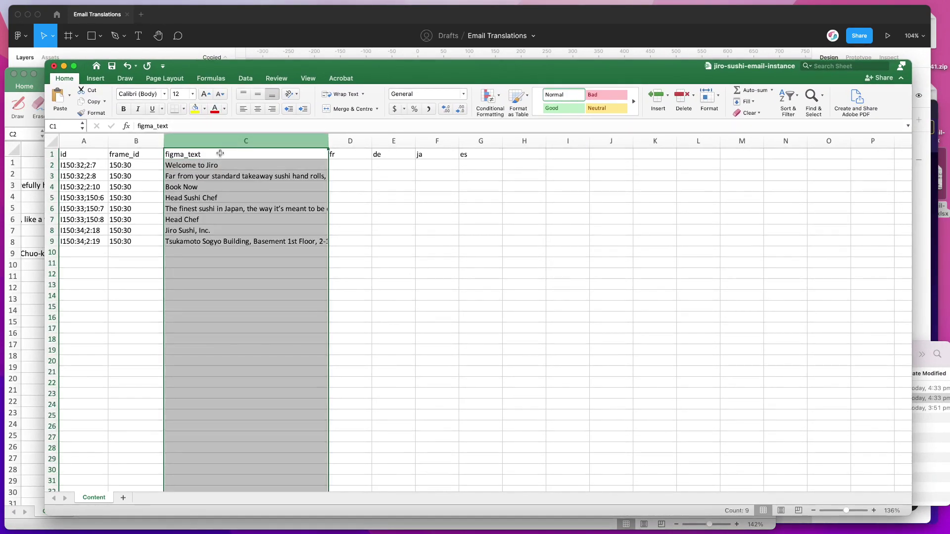
{"action": "left_click", "coordinate": [223, 154]}
{"action": "left_click", "coordinate": [211, 164]}
{"action": "left_click", "coordinate": [212, 176]}
{"action": "left_click", "coordinate": [212, 187]}
{"action": "left_click", "coordinate": [211, 198]}
{"action": "left_click", "coordinate": [214, 209]}
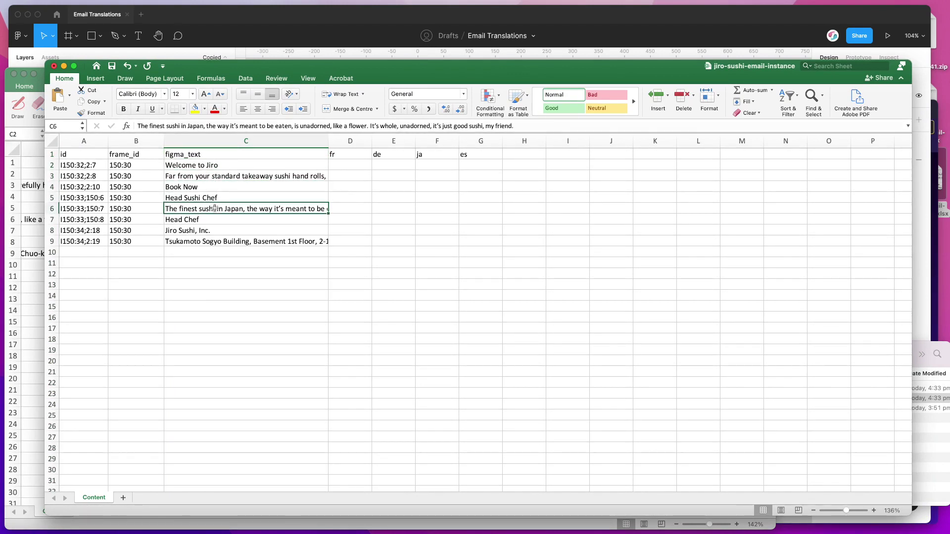
{"action": "left_click", "coordinate": [213, 140]}
{"action": "left_click", "coordinate": [179, 157]}
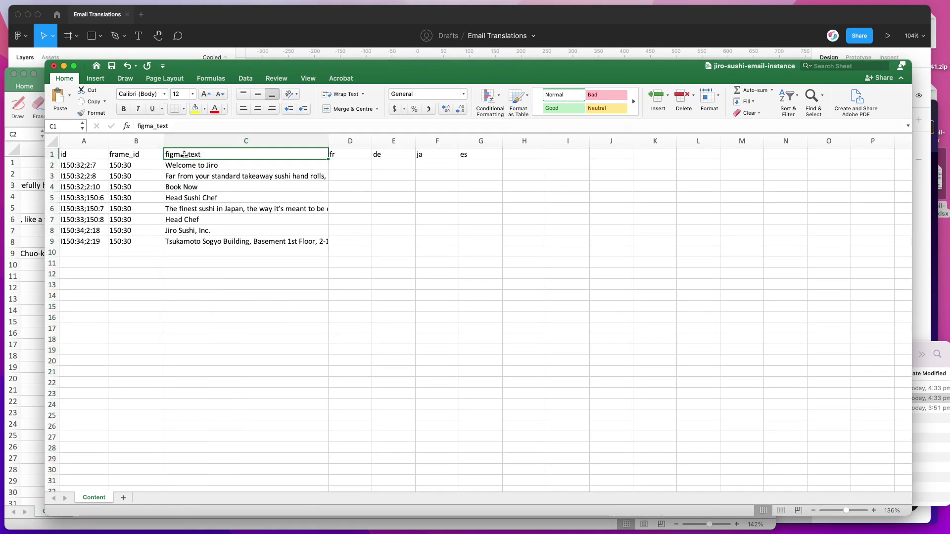
- Examine the fr, de, ja and es locale columns and their placeholder cells D2:G9 beside the source text
{"action": "left_click", "coordinate": [350, 141]}
{"action": "left_click", "coordinate": [396, 142]}
{"action": "left_click", "coordinate": [436, 141]}
{"action": "left_click", "coordinate": [475, 141]}
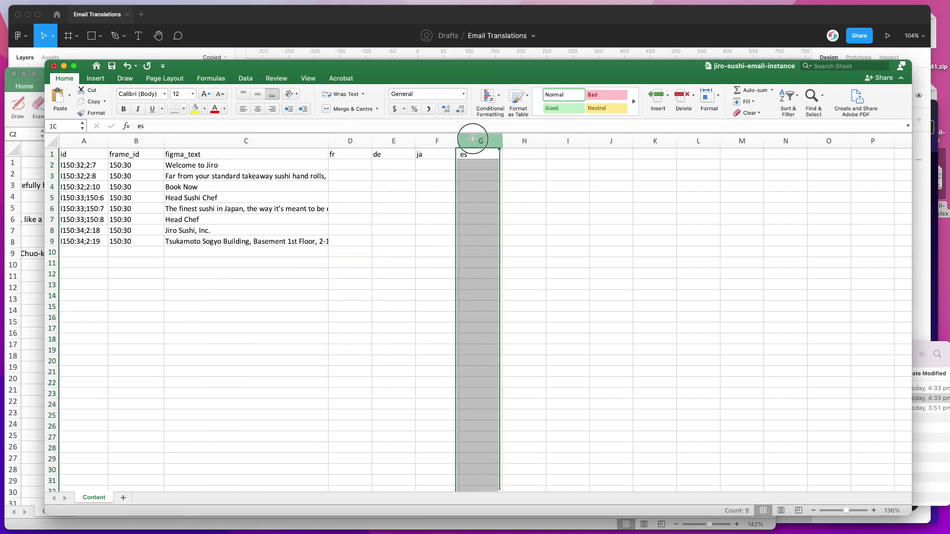
{"action": "left_click", "coordinate": [334, 154]}
{"action": "left_click", "coordinate": [389, 154]}
{"action": "left_click", "coordinate": [470, 154]}
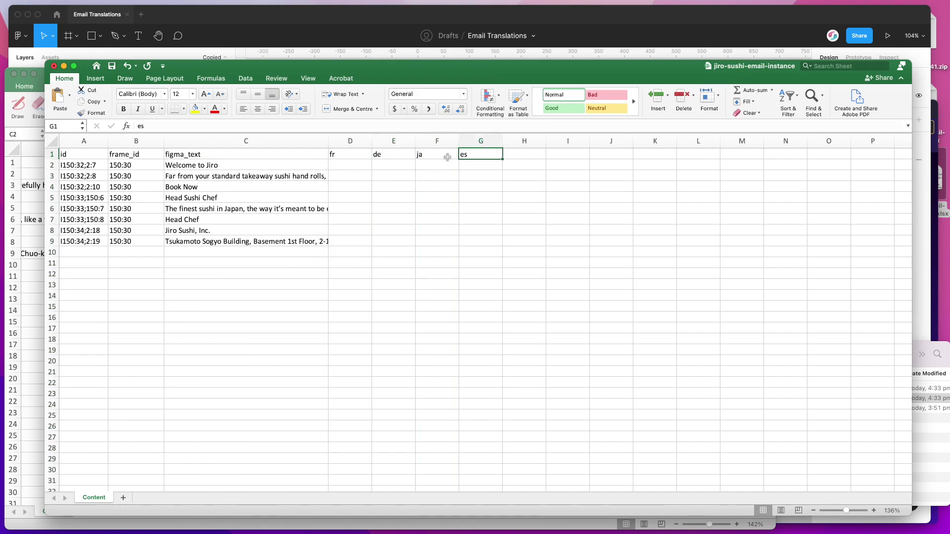
{"action": "mouse_move", "coordinate": [355, 162]}
{"action": "left_mouse_down"}
{"action": "mouse_move", "coordinate": [503, 244]}
{"action": "mouse_move", "coordinate": [486, 243]}
{"action": "left_mouse_up"}
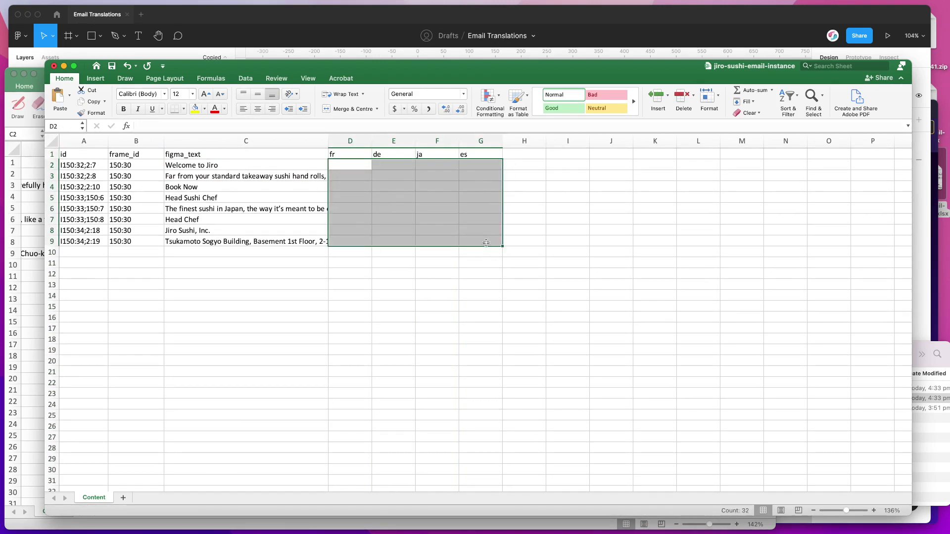
{"action": "left_click", "coordinate": [397, 213]}
{"action": "left_click", "coordinate": [271, 165]}
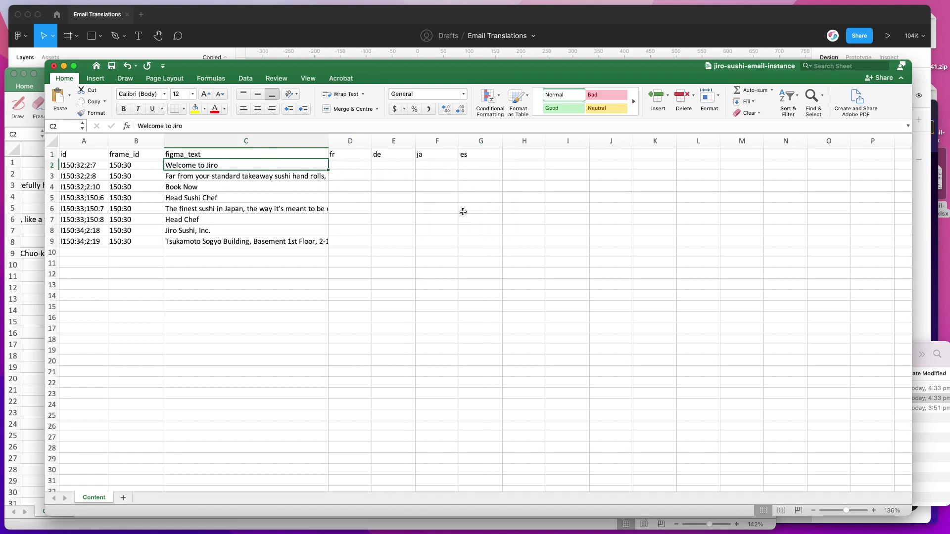
- Review the id and frame_id columns in A1:B9 and minimise the exported workbook's window
{"action": "left_click_drag", "start_coordinate": [74, 155], "coordinate": [131, 242]}
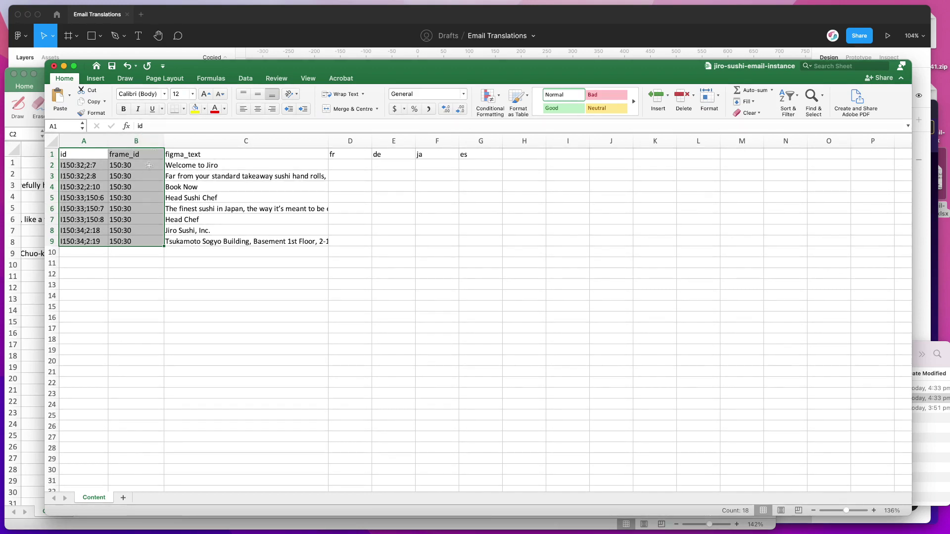
{"action": "left_click_drag", "start_coordinate": [296, 70], "coordinate": [305, 72]}
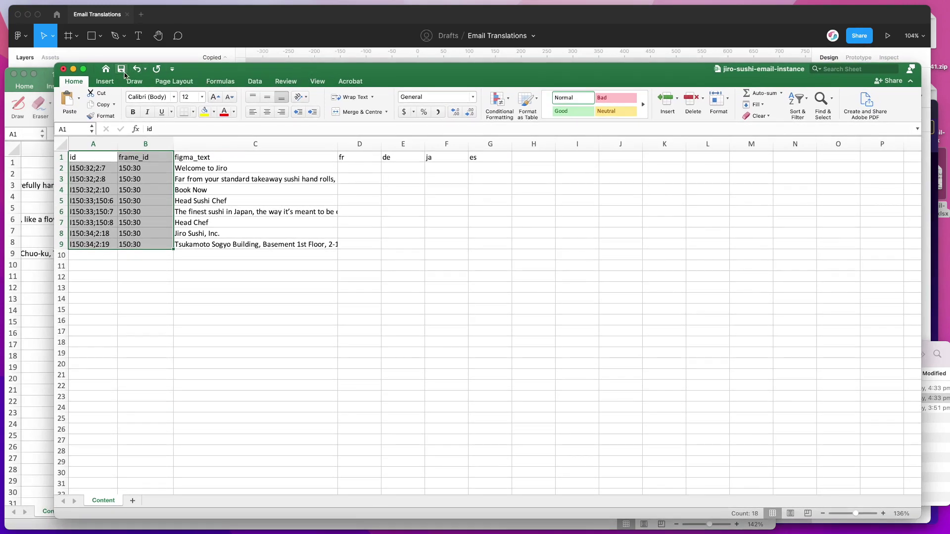
{"action": "left_click", "coordinate": [73, 70]}
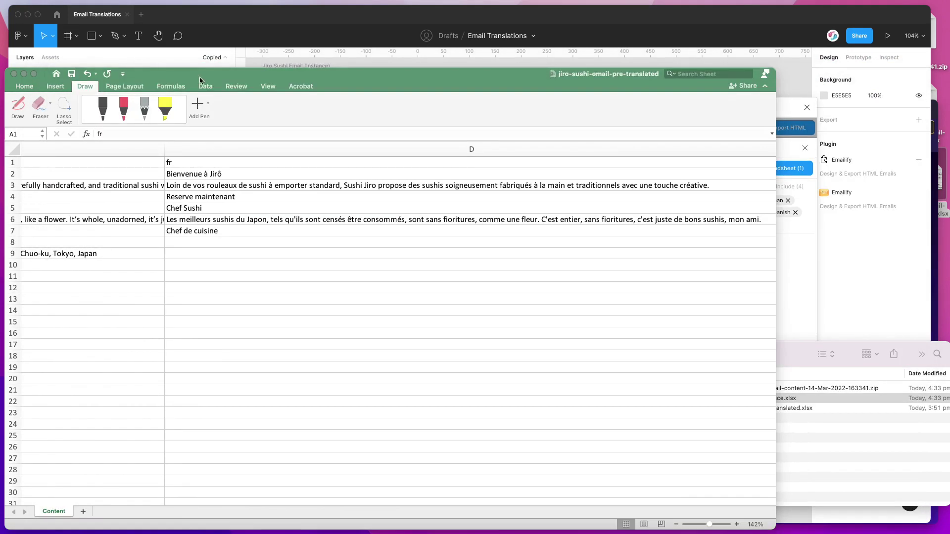
- Look through the source text and the French, German, Japanese and Spanish translations in the jiro-sushi-email-pre-translated workbook
{"action": "scroll", "coordinate": [239, 268], "scroll_direction": "left", "scroll_amount": 10}
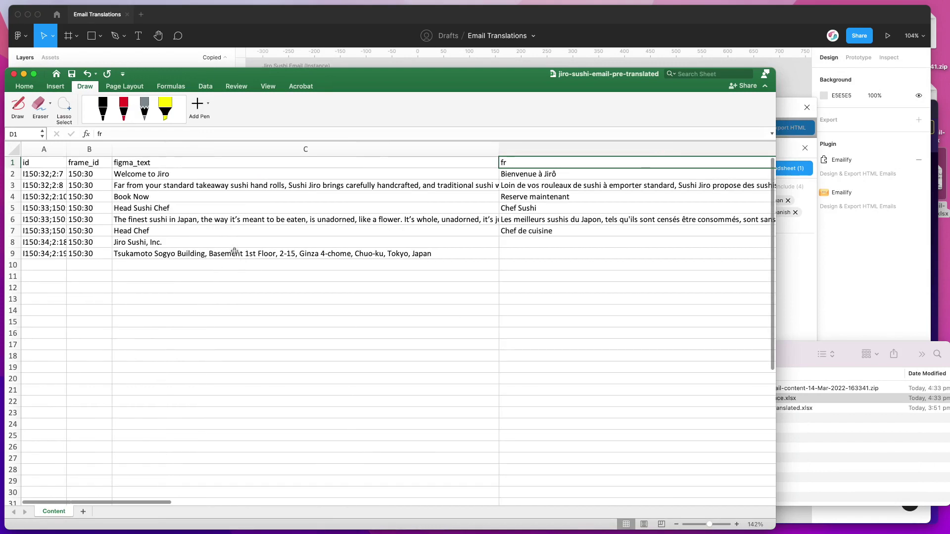
{"action": "left_click_drag", "start_coordinate": [209, 174], "coordinate": [197, 255]}
{"action": "left_click", "coordinate": [206, 174]}
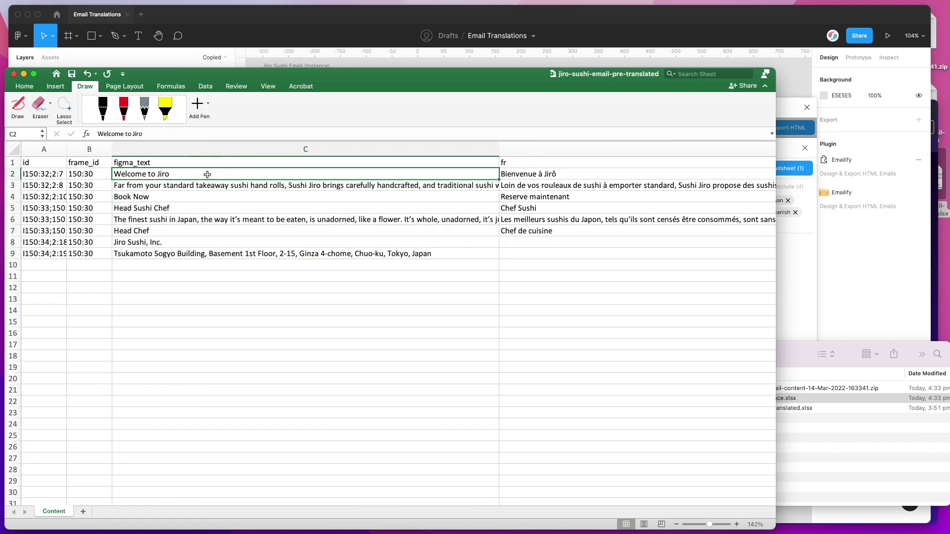
{"action": "scroll", "coordinate": [206, 174], "scroll_direction": "right", "scroll_amount": 8}
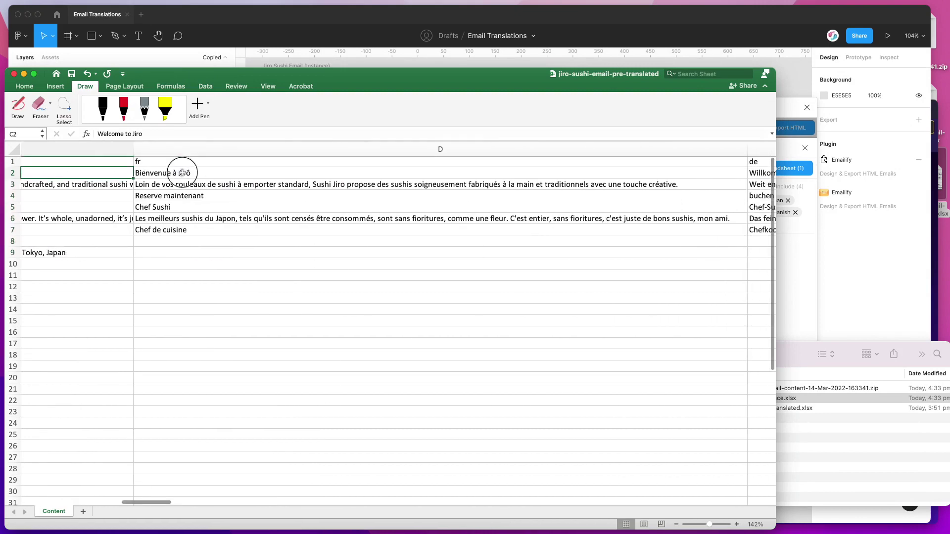
{"action": "left_click_drag", "start_coordinate": [182, 173], "coordinate": [189, 227]}
{"action": "scroll", "coordinate": [199, 178], "scroll_direction": "right", "scroll_amount": 6}
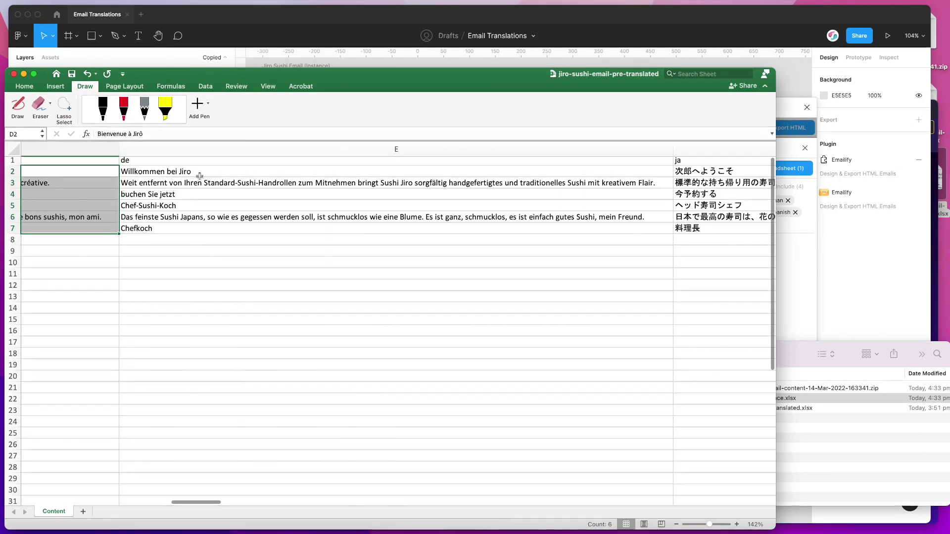
{"action": "left_click_drag", "start_coordinate": [199, 173], "coordinate": [197, 227]}
{"action": "scroll", "coordinate": [208, 208], "scroll_direction": "right", "scroll_amount": 6}
{"action": "left_click_drag", "start_coordinate": [218, 172], "coordinate": [219, 228]}
{"action": "scroll", "coordinate": [219, 228], "scroll_direction": "right", "scroll_amount": 6}
{"action": "left_click_drag", "start_coordinate": [187, 173], "coordinate": [187, 226]}
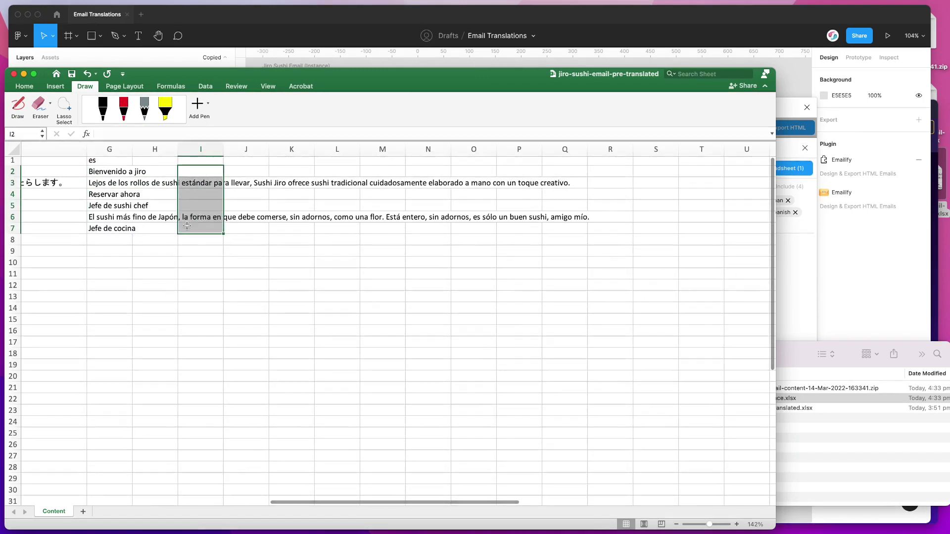
- Inspect the company name and address rows 8 and 9, including the French cell in row 8
{"action": "scroll", "coordinate": [188, 226], "scroll_direction": "left", "scroll_amount": 15}
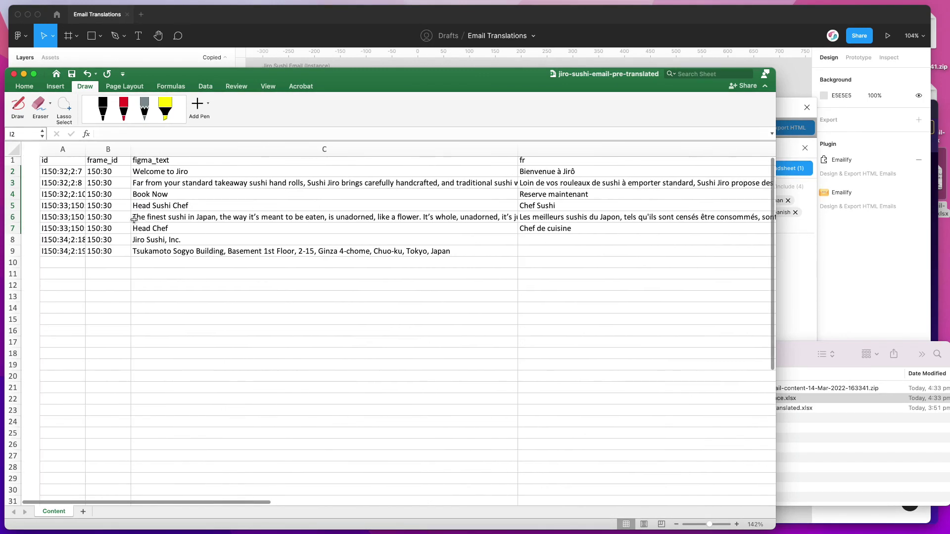
{"action": "scroll", "coordinate": [134, 219], "scroll_direction": "left", "scroll_amount": 2}
{"action": "left_click", "coordinate": [251, 238]}
{"action": "left_click", "coordinate": [518, 240]}
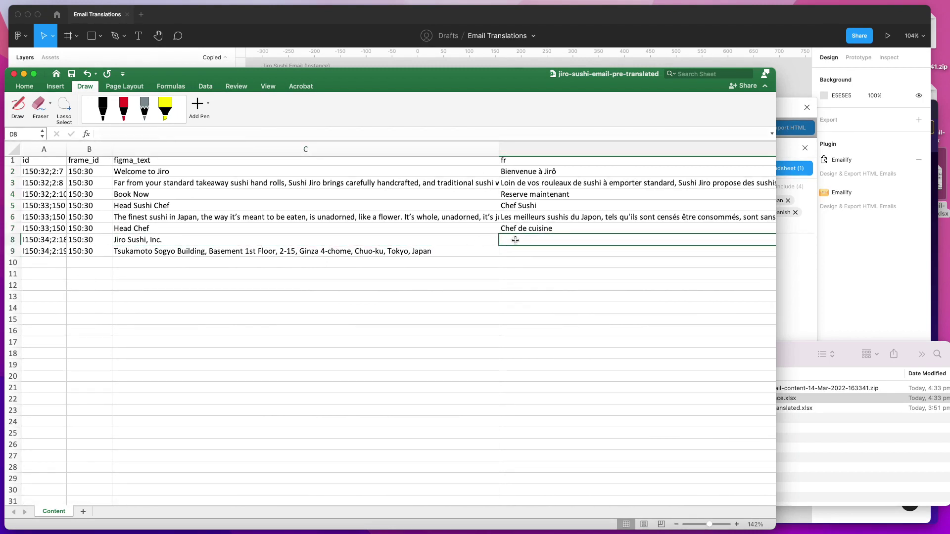
{"action": "left_click", "coordinate": [242, 239]}
{"action": "left_click", "coordinate": [235, 252]}
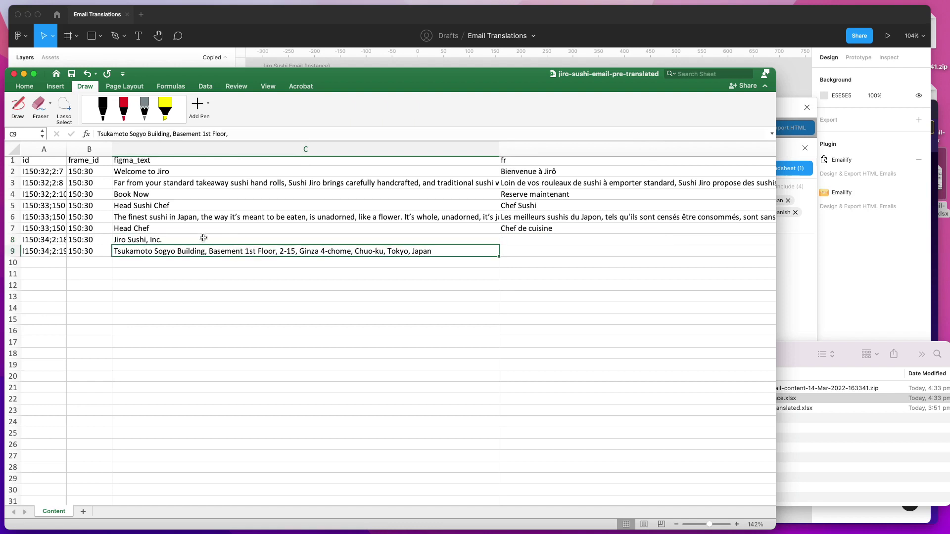
{"action": "left_click_drag", "start_coordinate": [162, 243], "coordinate": [170, 257]}
{"action": "left_click", "coordinate": [173, 253]}
- Compare the fr column with the figma_text column, finishing on the company name in C8
{"action": "scroll", "coordinate": [524, 238], "scroll_direction": "right", "scroll_amount": 5}
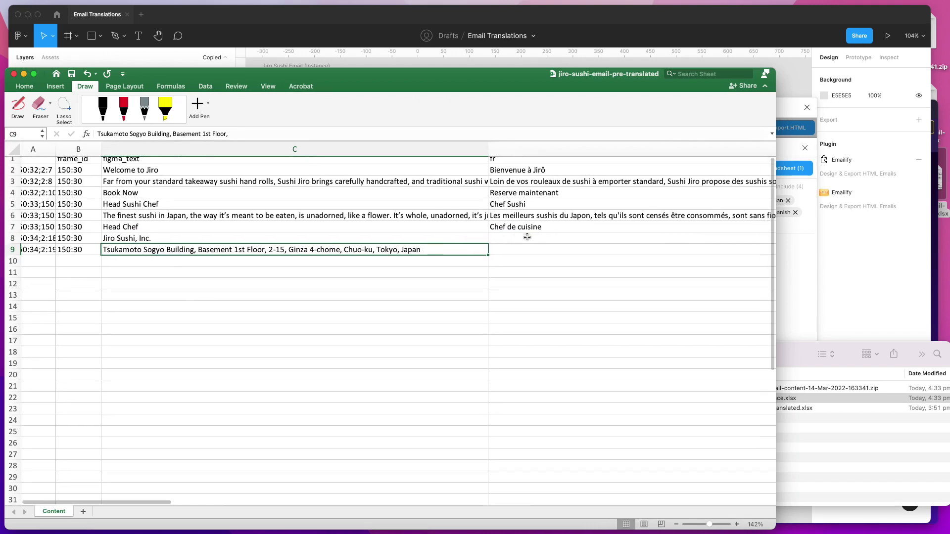
{"action": "scroll", "coordinate": [424, 213], "scroll_direction": "up", "scroll_amount": 1}
{"action": "left_click", "coordinate": [441, 164]}
{"action": "scroll", "coordinate": [441, 216], "scroll_direction": "right", "scroll_amount": 2}
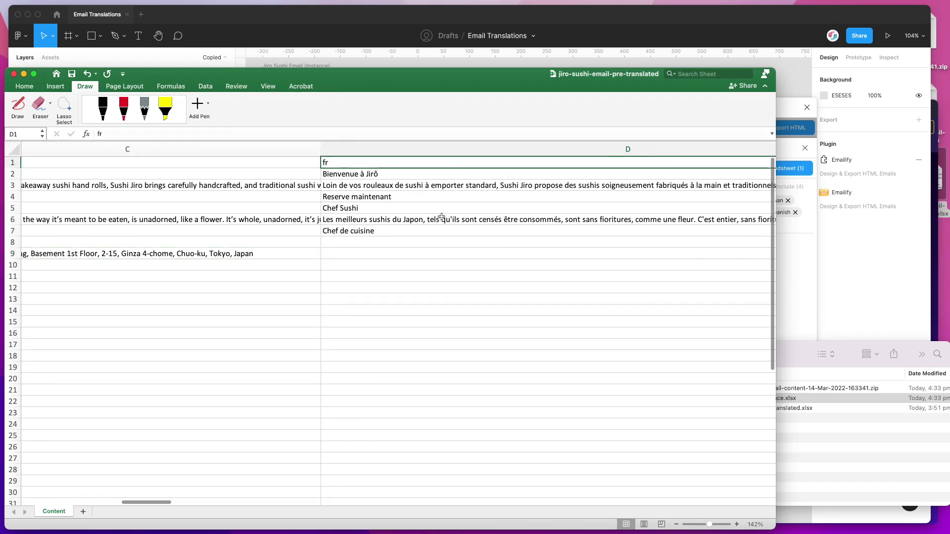
{"action": "scroll", "coordinate": [420, 228], "scroll_direction": "left", "scroll_amount": 8}
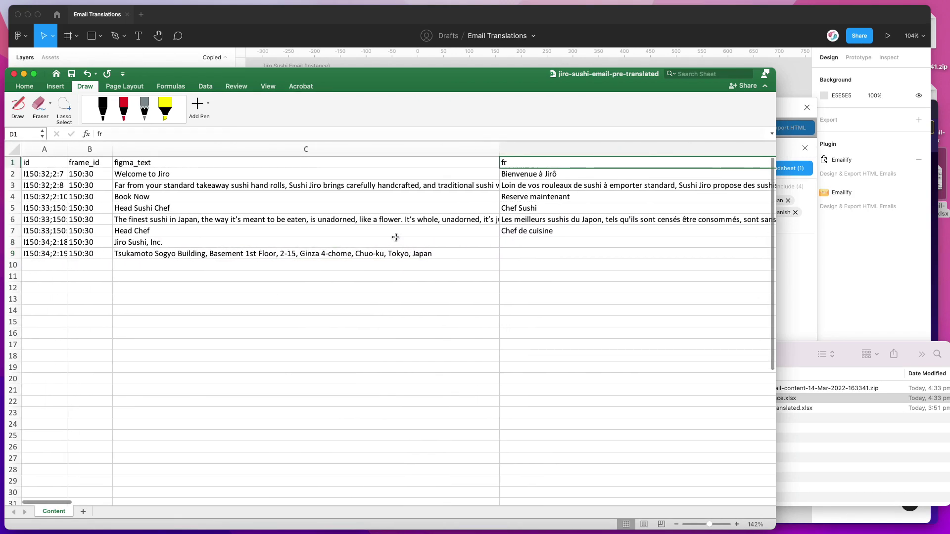
{"action": "left_click", "coordinate": [136, 244]}
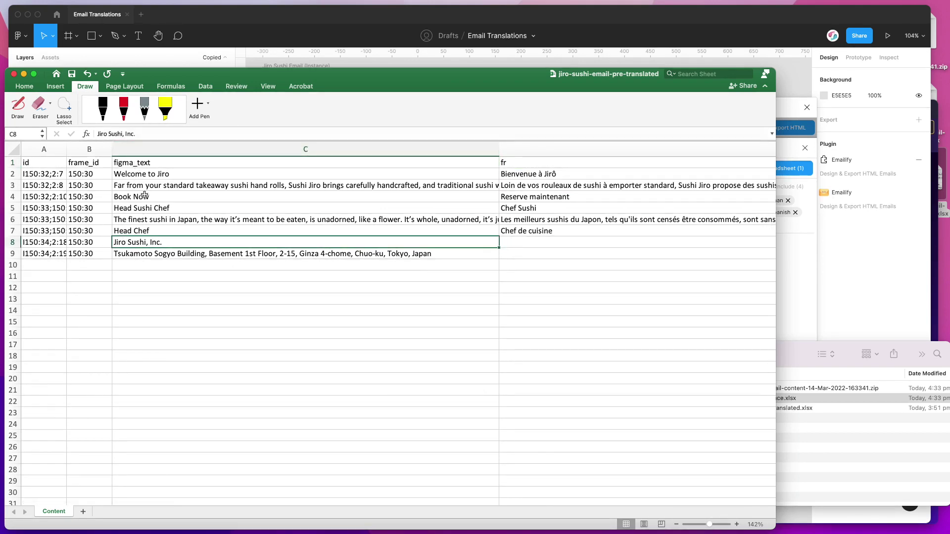
- Compare the figma_text entries with the French translations from row 2 down to the footer rows, and minimise the workbook window
{"action": "left_click", "coordinate": [325, 253]}
{"action": "left_click", "coordinate": [321, 239]}
{"action": "left_click", "coordinate": [285, 231]}
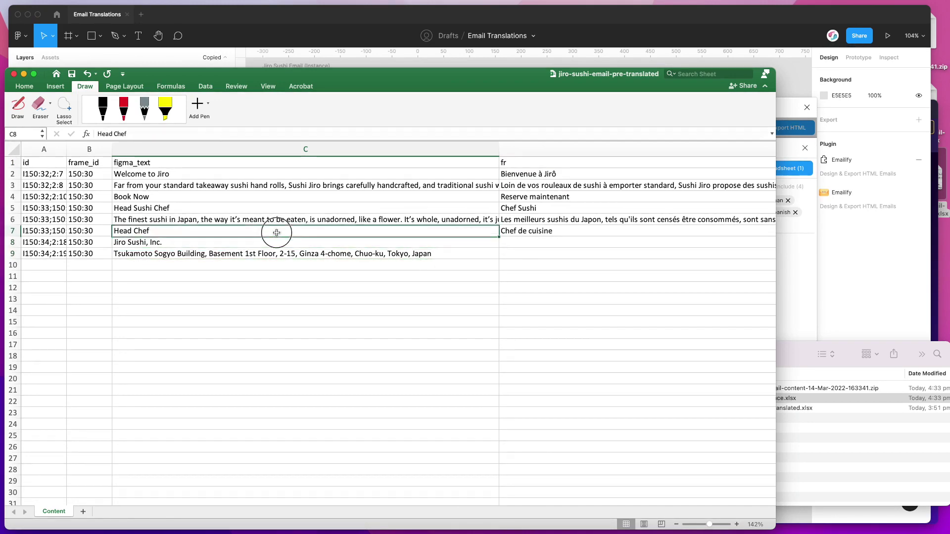
{"action": "left_click_drag", "start_coordinate": [381, 82], "coordinate": [381, 82]}
{"action": "scroll", "coordinate": [495, 207], "scroll_direction": "right", "scroll_amount": 5}
{"action": "scroll", "coordinate": [396, 198], "scroll_direction": "left", "scroll_amount": 5}
{"action": "left_click_drag", "start_coordinate": [373, 175], "coordinate": [375, 234]}
{"action": "left_click_drag", "start_coordinate": [525, 173], "coordinate": [525, 232]}
{"action": "left_click", "coordinate": [525, 231]}
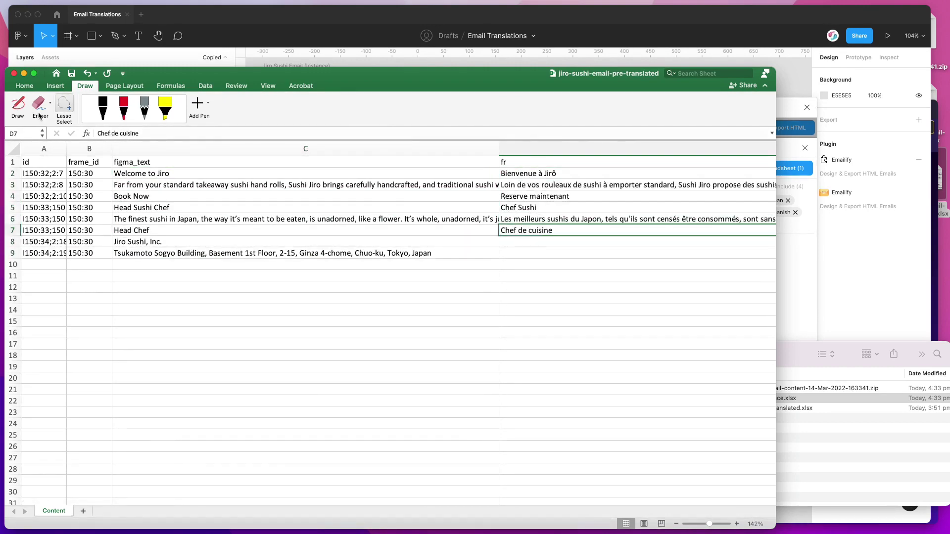
{"action": "left_click", "coordinate": [24, 74]}
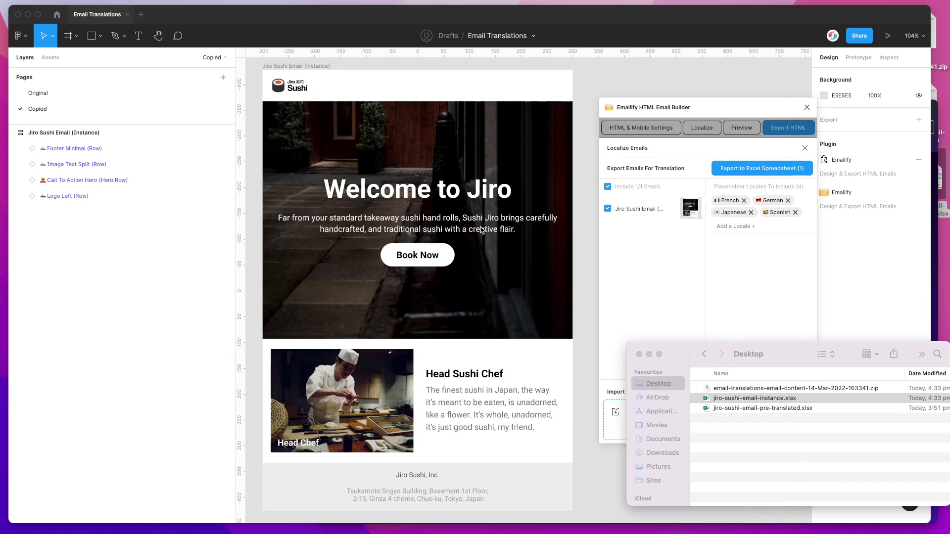
- Import jiro-sushi-email-pre-translated.xlsx from the Desktop into Emailify and localize the selected Jiro Sushi email frame
{"action": "left_click", "coordinate": [653, 245]}
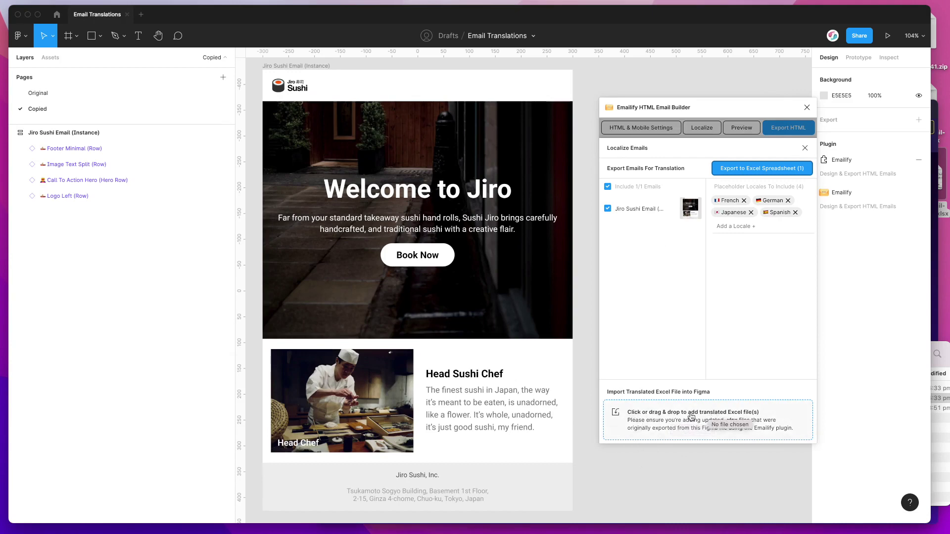
{"action": "left_click", "coordinate": [946, 426]}
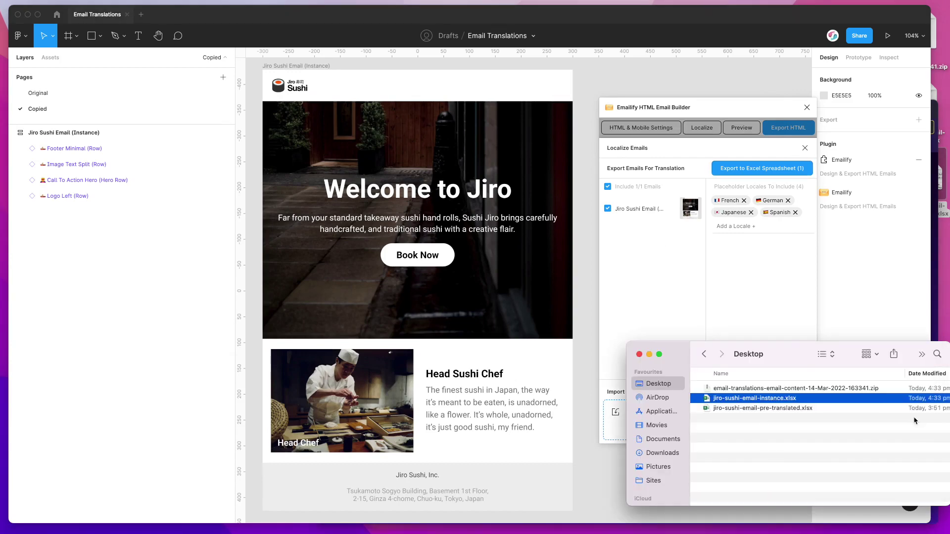
{"action": "left_click_drag", "start_coordinate": [798, 354], "coordinate": [800, 208]}
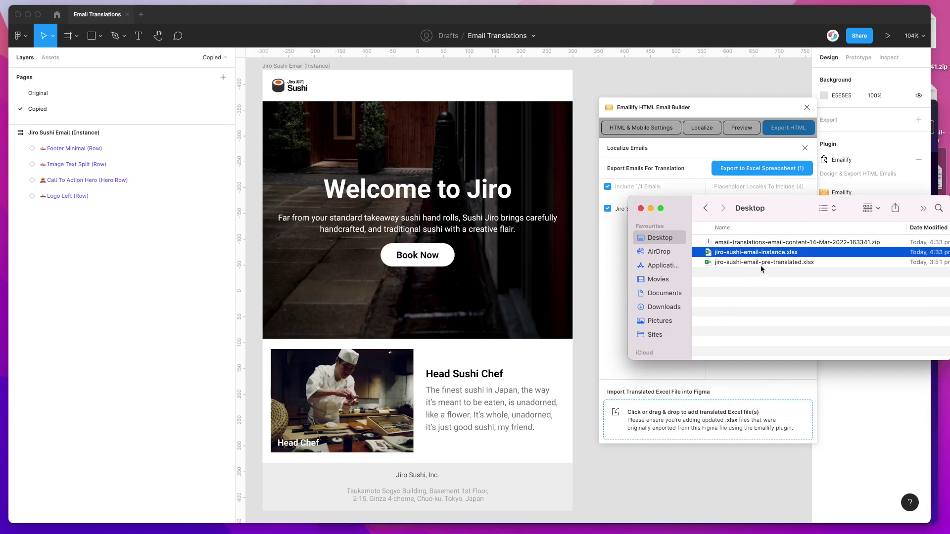
{"action": "left_click", "coordinate": [761, 263]}
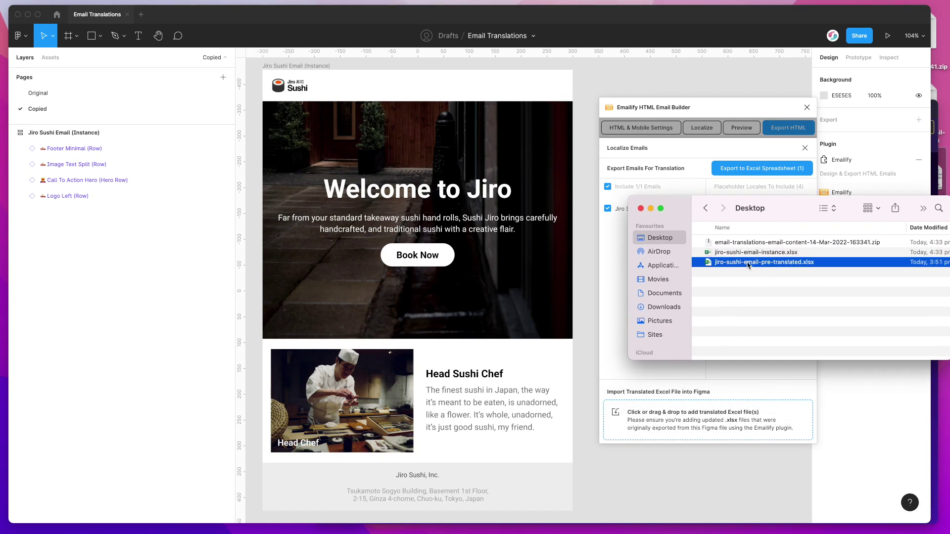
{"action": "left_click_drag", "start_coordinate": [775, 266], "coordinate": [705, 421]}
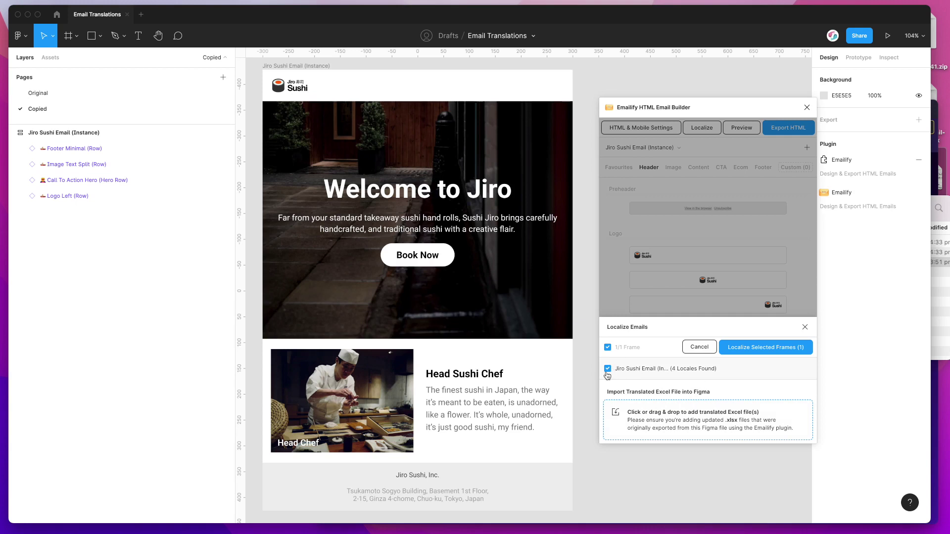
{"action": "left_click", "coordinate": [743, 349]}
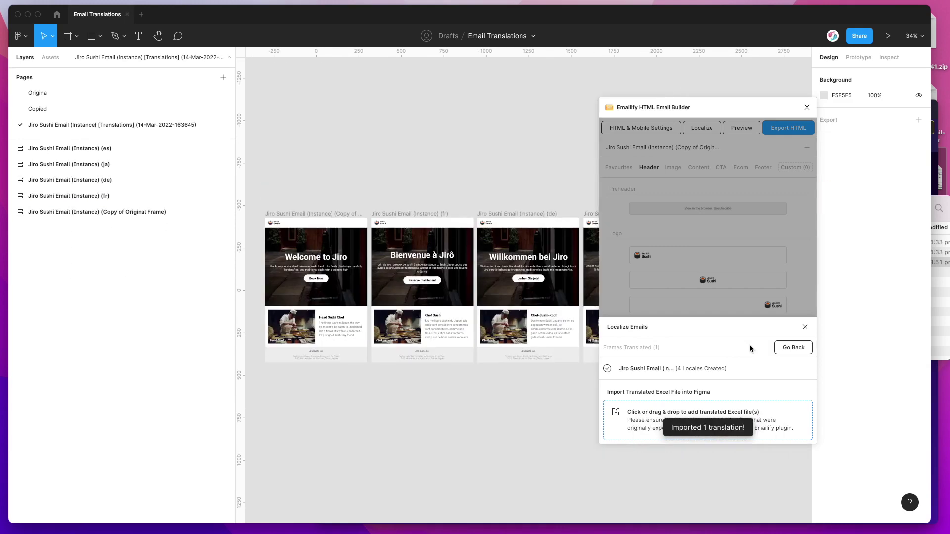
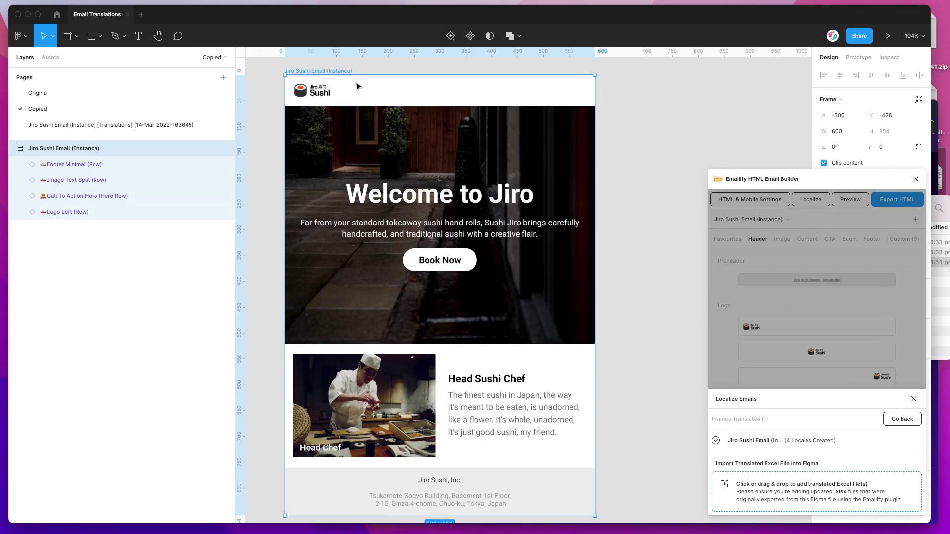
- Review the original copy and the fr, de, ja and es email frames on the generated Translations page
{"action": "left_click", "coordinate": [95, 127]}
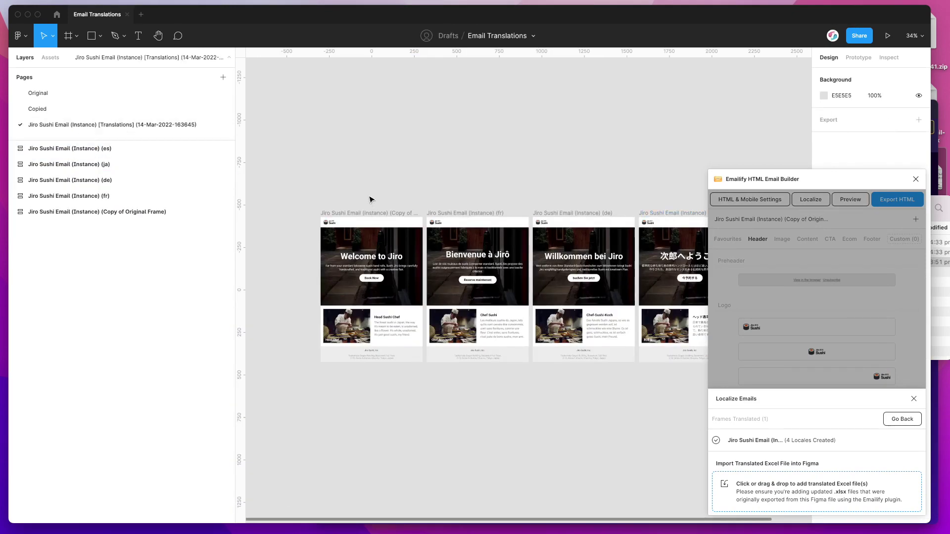
{"action": "scroll", "coordinate": [373, 177], "scroll_direction": "up", "scroll_amount": 5}
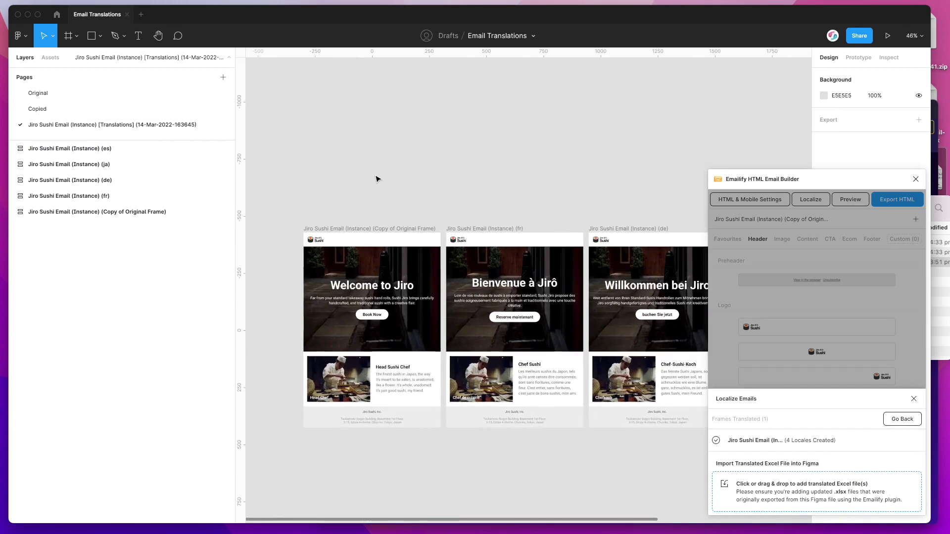
{"action": "scroll", "coordinate": [376, 148], "scroll_direction": "up", "scroll_amount": 4}
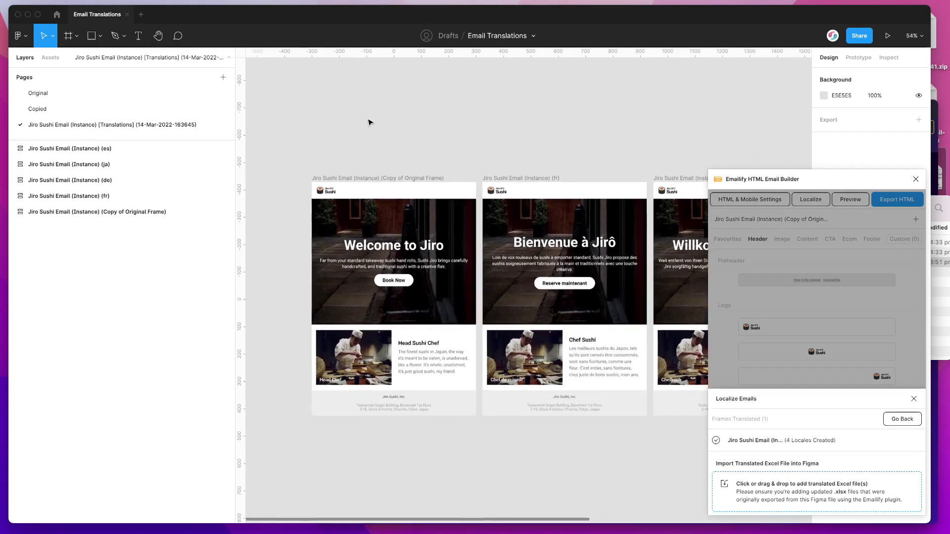
{"action": "scroll", "coordinate": [396, 143], "scroll_direction": "down", "scroll_amount": 1}
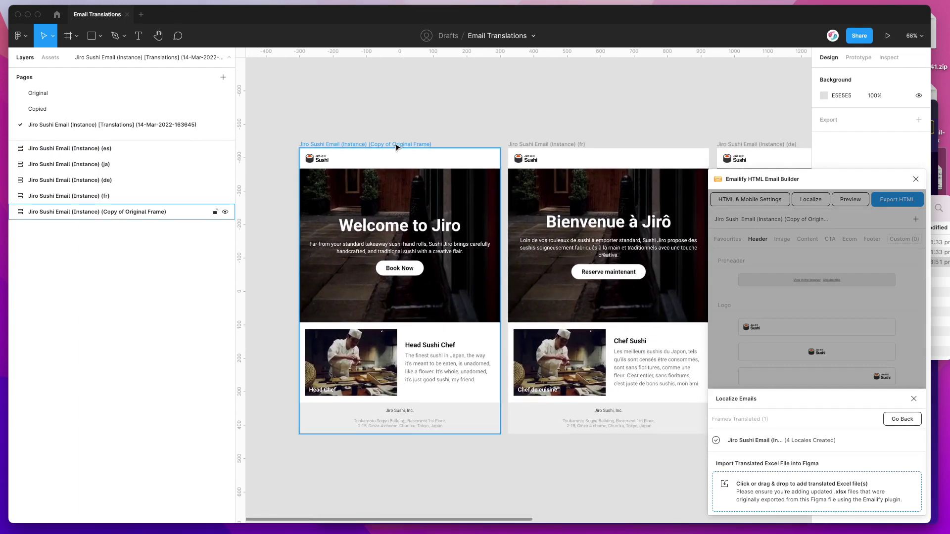
{"action": "left_click", "coordinate": [396, 144]}
{"action": "left_click", "coordinate": [556, 144]}
{"action": "scroll", "coordinate": [556, 144], "scroll_direction": "right", "scroll_amount": 5}
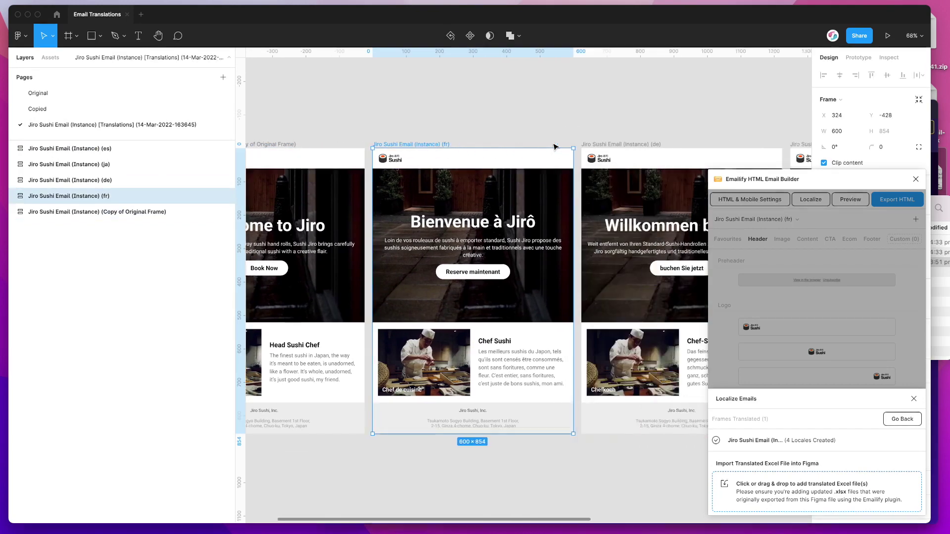
{"action": "left_click", "coordinate": [555, 144]}
{"action": "scroll", "coordinate": [541, 146], "scroll_direction": "right", "scroll_amount": 5}
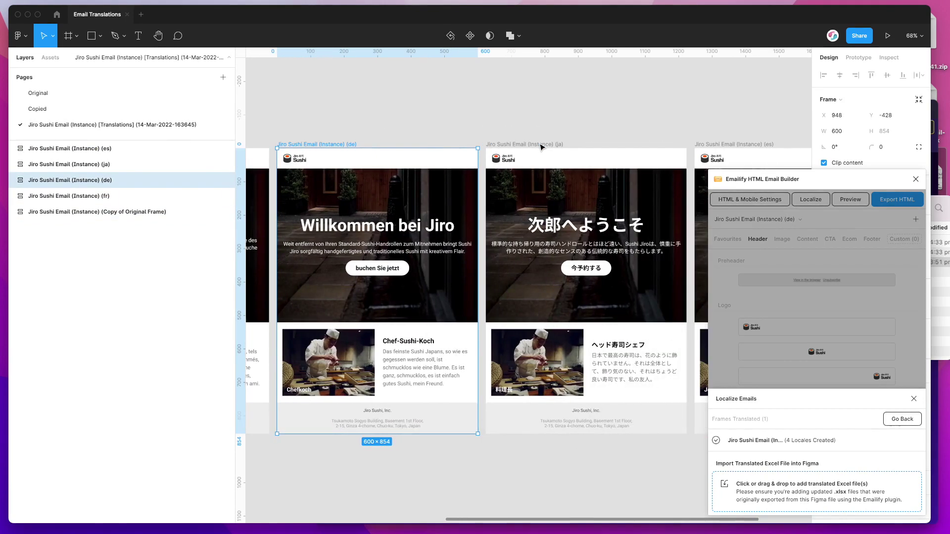
{"action": "left_click", "coordinate": [520, 147]}
{"action": "scroll", "coordinate": [520, 147], "scroll_direction": "right", "scroll_amount": 5}
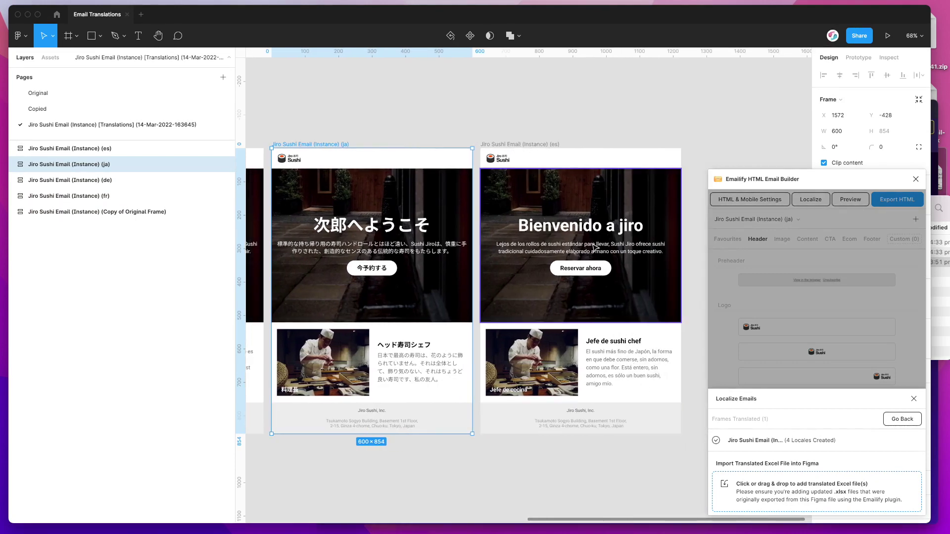
{"action": "scroll", "coordinate": [517, 146], "scroll_direction": "left", "scroll_amount": 15}
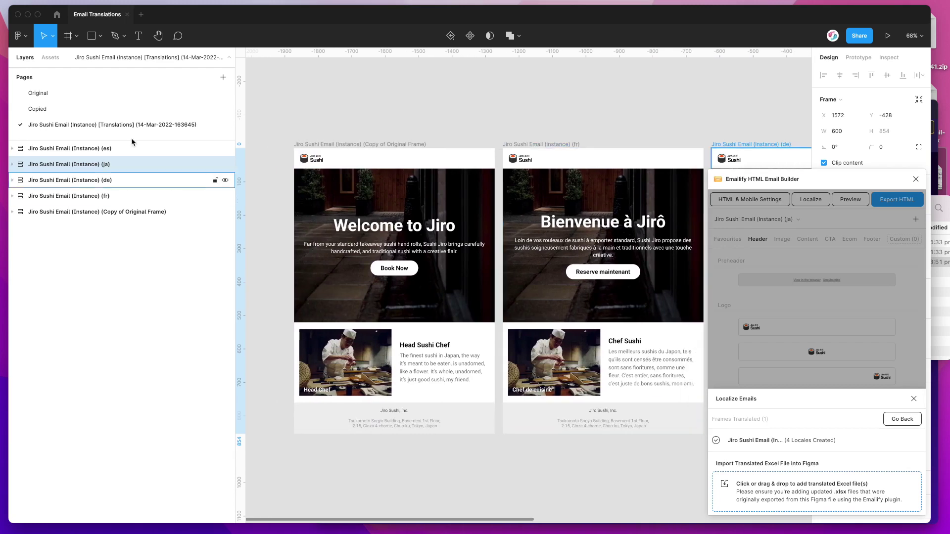
- Check the source email on the Copied page against the original copy and each localized frame on the Translations page
{"action": "left_click", "coordinate": [59, 110]}
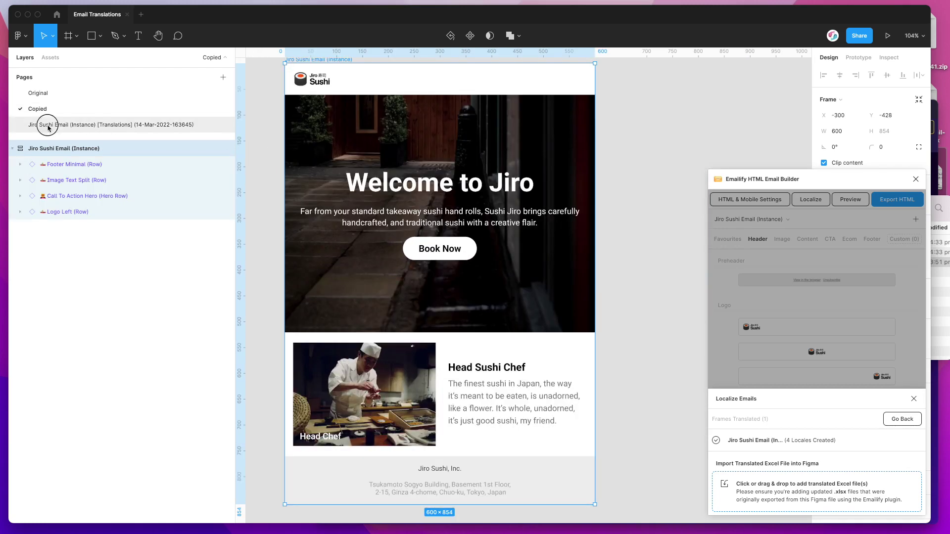
{"action": "left_click", "coordinate": [48, 127]}
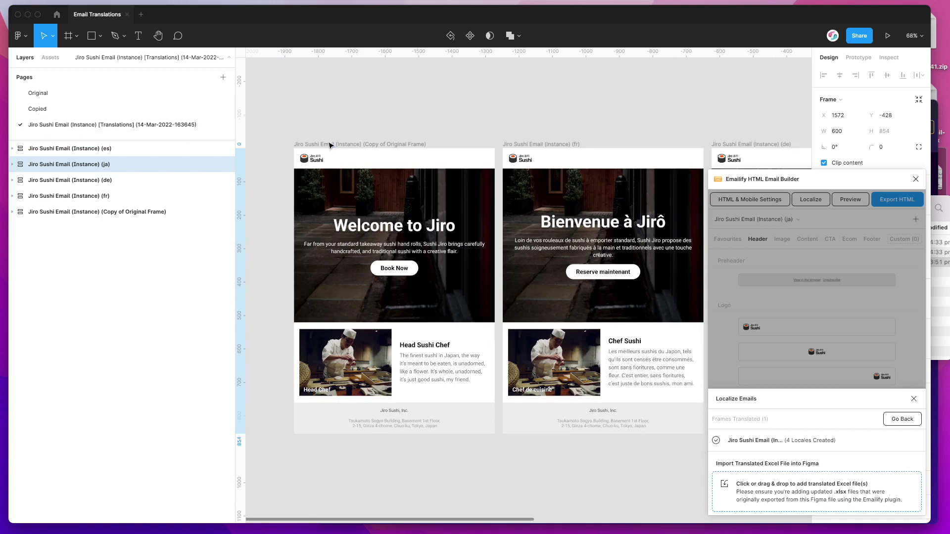
{"action": "left_click", "coordinate": [347, 145]}
{"action": "scroll", "coordinate": [477, 148], "scroll_direction": "right", "scroll_amount": 3}
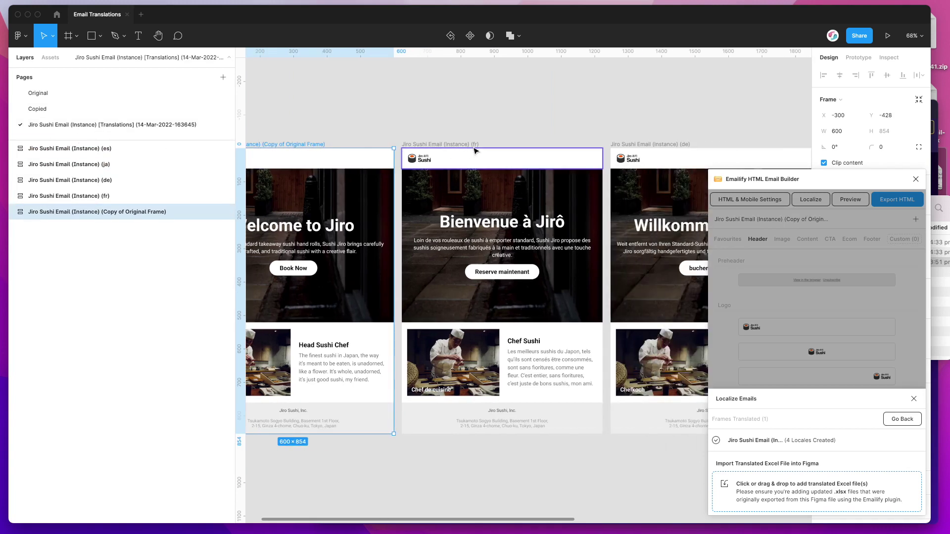
{"action": "left_click", "coordinate": [477, 148]}
{"action": "scroll", "coordinate": [455, 146], "scroll_direction": "right", "scroll_amount": 3}
{"action": "left_click", "coordinate": [501, 146]}
{"action": "scroll", "coordinate": [501, 146], "scroll_direction": "right", "scroll_amount": 6}
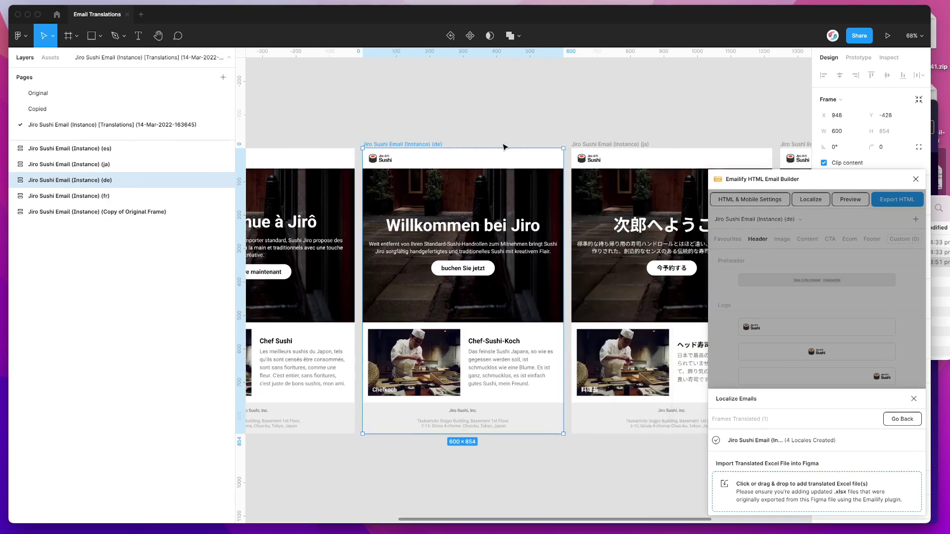
{"action": "left_click", "coordinate": [492, 146]}
{"action": "left_click", "coordinate": [645, 144]}
{"action": "scroll", "coordinate": [572, 143], "scroll_direction": "left", "scroll_amount": 6}
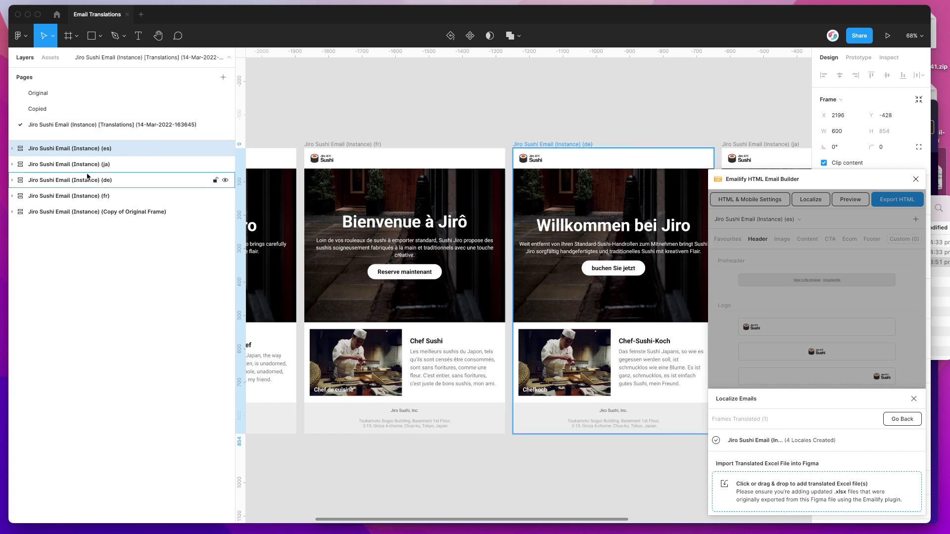
- Expand the layers of the ja and es frames and examine the French, Japanese and Spanish emails close up
{"action": "left_click", "coordinate": [66, 169]}
{"action": "left_click", "coordinate": [12, 165]}
{"action": "left_click", "coordinate": [12, 149]}
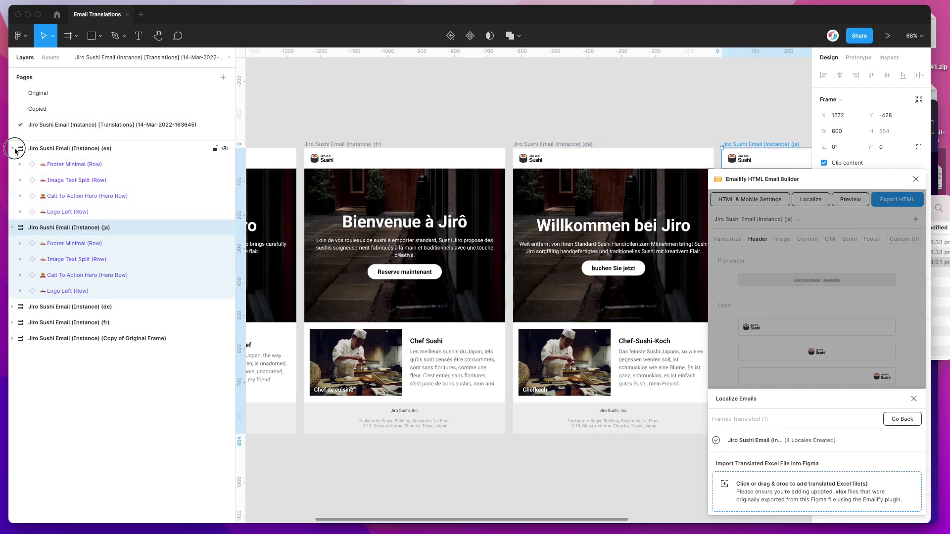
{"action": "scroll", "coordinate": [455, 233], "scroll_direction": "left", "scroll_amount": 2}
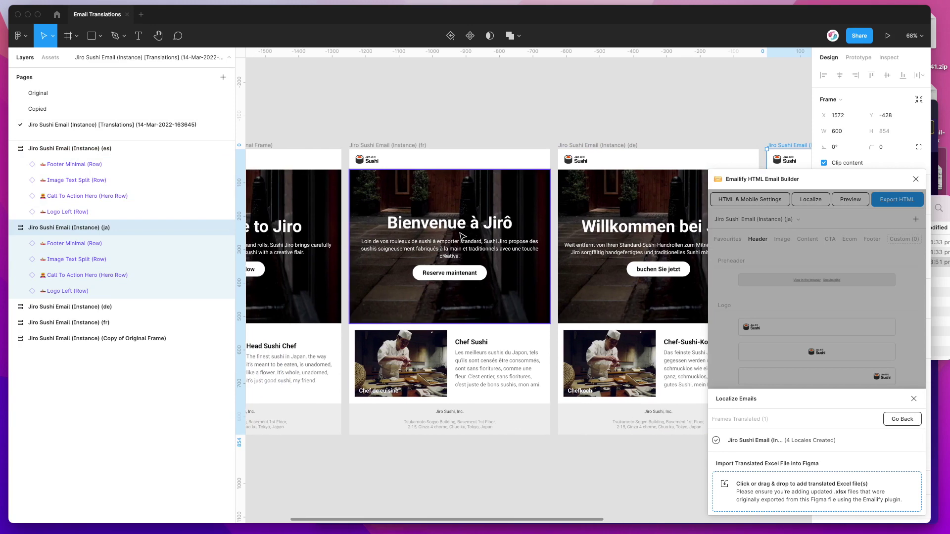
{"action": "scroll", "coordinate": [454, 227], "scroll_direction": "up", "scroll_amount": 3}
{"action": "scroll", "coordinate": [453, 227], "scroll_direction": "up", "scroll_amount": 5}
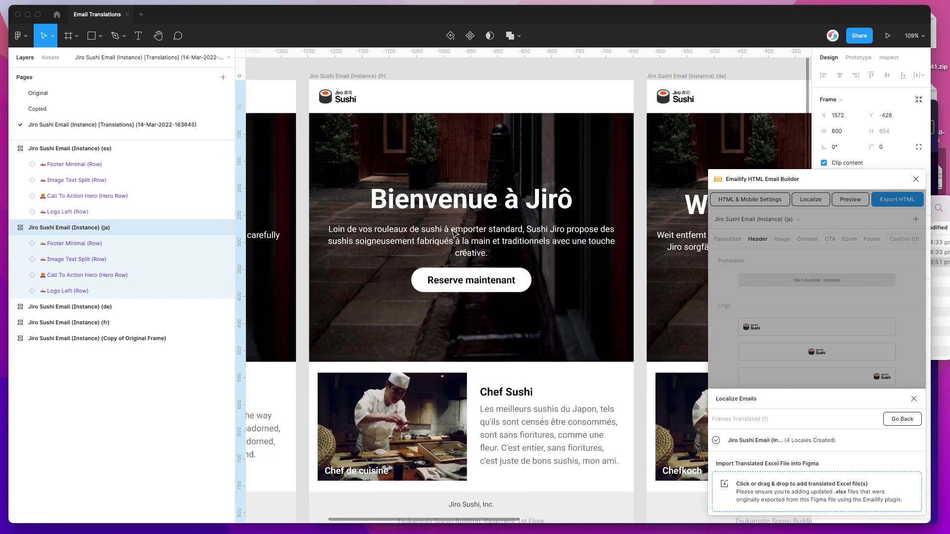
{"action": "scroll", "coordinate": [454, 228], "scroll_direction": "right", "scroll_amount": 6}
{"action": "scroll", "coordinate": [454, 229], "scroll_direction": "right", "scroll_amount": 10}
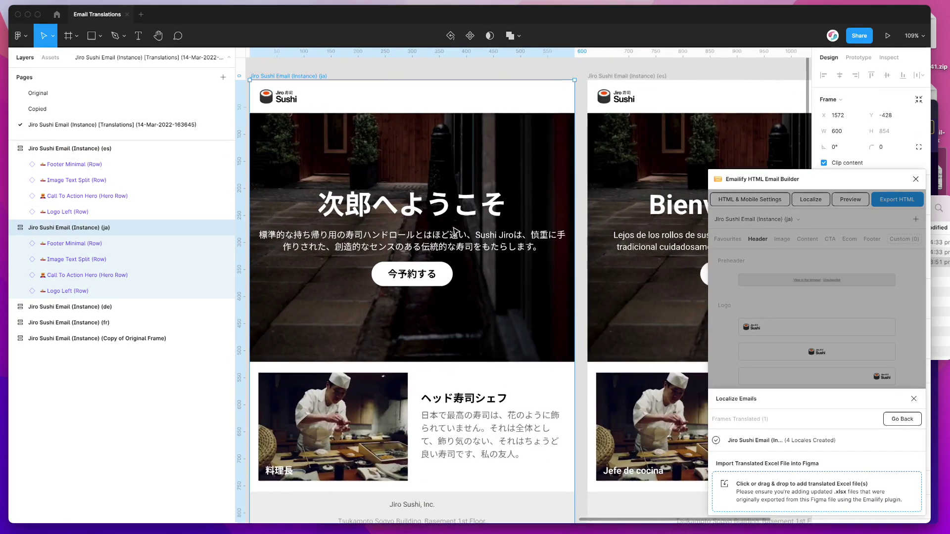
{"action": "scroll", "coordinate": [455, 231], "scroll_direction": "left", "scroll_amount": 5}
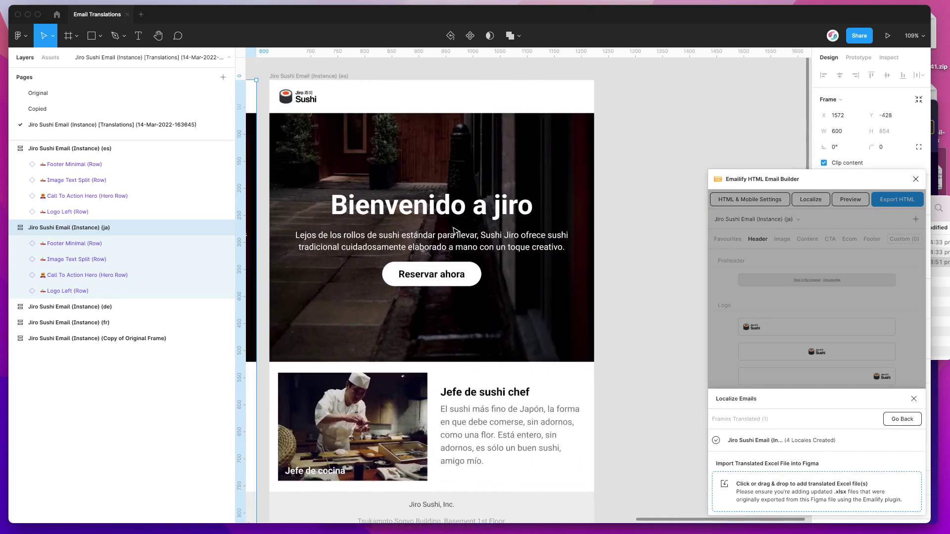
- Select the call-to-action button in the Spanish hero row and compare it with the Japanese, German and French buttons
{"action": "left_click", "coordinate": [467, 272]}
{"action": "left_click", "coordinate": [467, 272]}
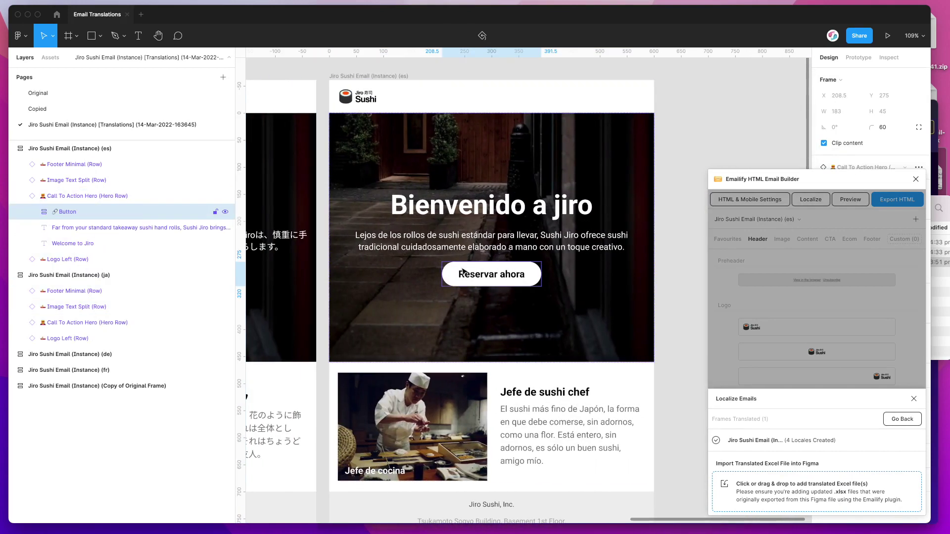
{"action": "scroll", "coordinate": [463, 271], "scroll_direction": "left", "scroll_amount": 8}
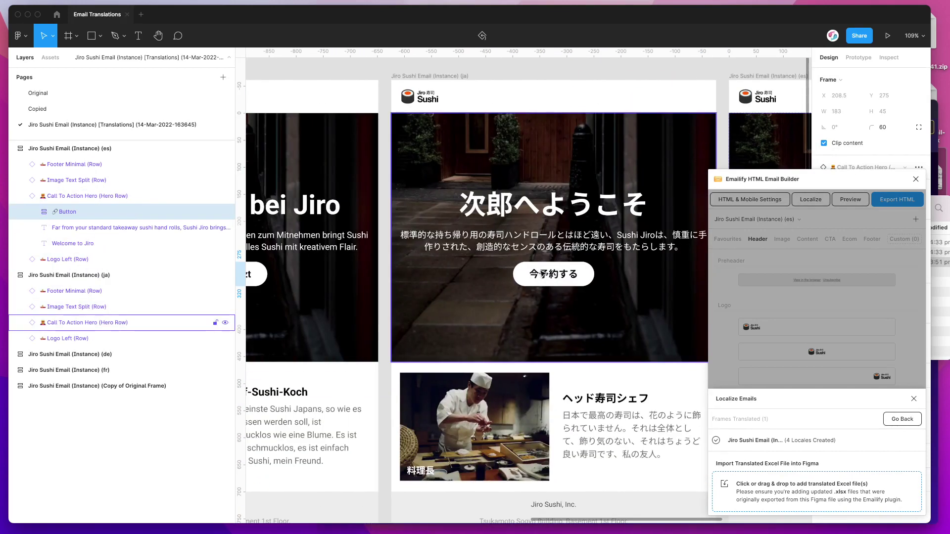
{"action": "scroll", "coordinate": [543, 273], "scroll_direction": "left", "scroll_amount": 5}
{"action": "scroll", "coordinate": [484, 241], "scroll_direction": "left", "scroll_amount": 4}
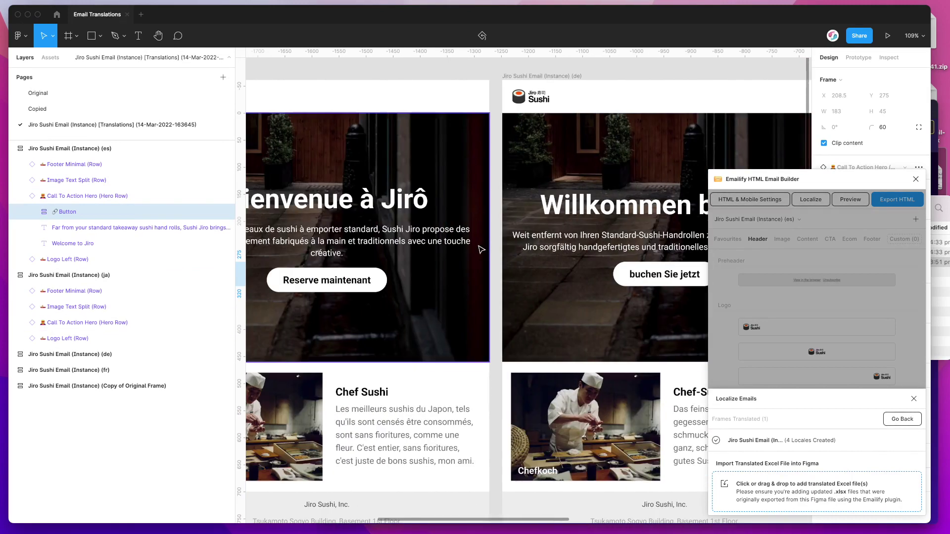
{"action": "scroll", "coordinate": [424, 415], "scroll_direction": "left", "scroll_amount": 1}
{"action": "scroll", "coordinate": [420, 402], "scroll_direction": "left", "scroll_amount": 1}
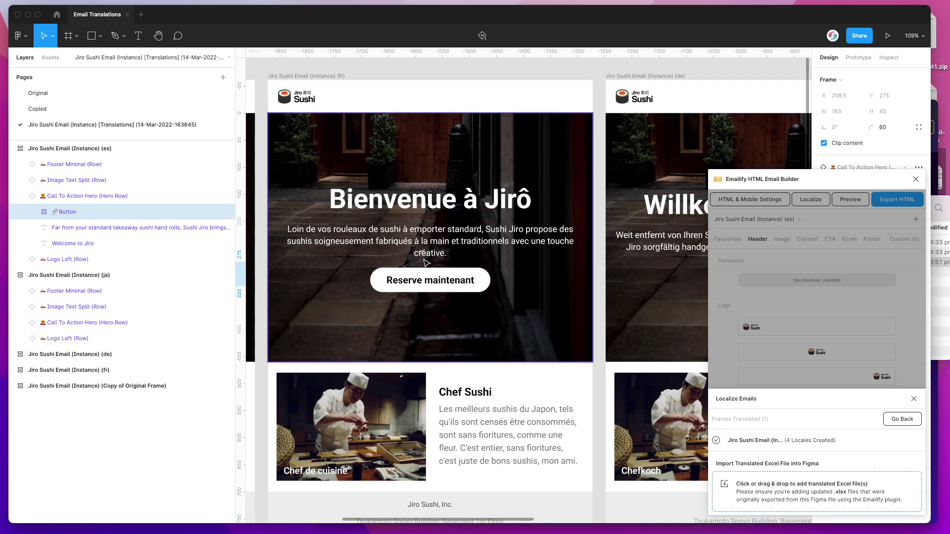
{"action": "scroll", "coordinate": [452, 339], "scroll_direction": "left", "scroll_amount": 2}
{"action": "scroll", "coordinate": [440, 244], "scroll_direction": "down", "scroll_amount": 2}
{"action": "scroll", "coordinate": [440, 244], "scroll_direction": "left", "scroll_amount": 2}
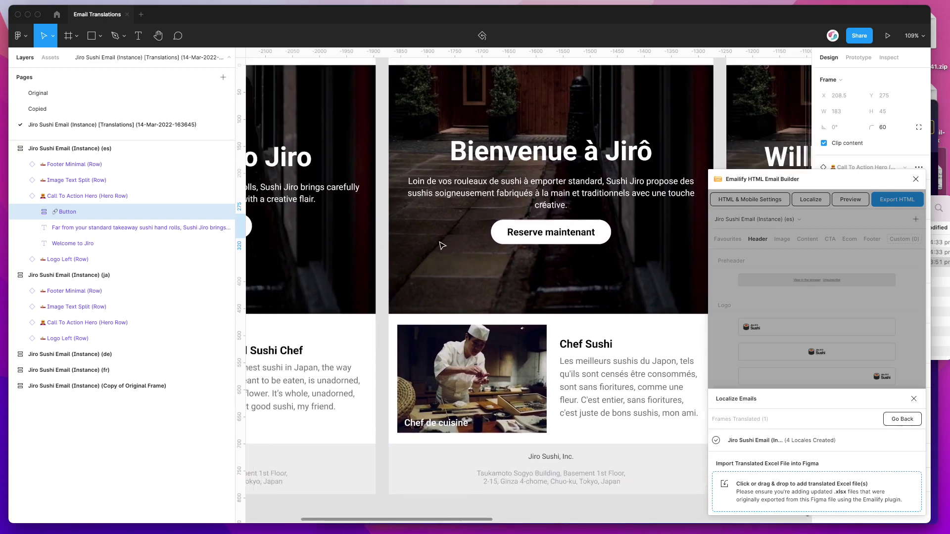
- Select the chef Image frame within the French email's Image Text Split row and expand its layers
{"action": "double_click", "coordinate": [465, 387]}
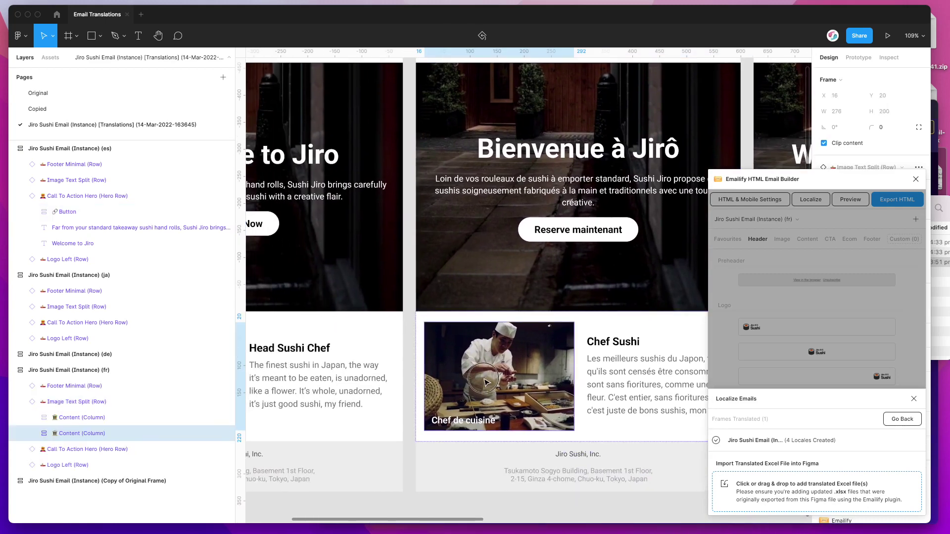
{"action": "double_click", "coordinate": [483, 381]}
{"action": "left_click", "coordinate": [44, 450]}
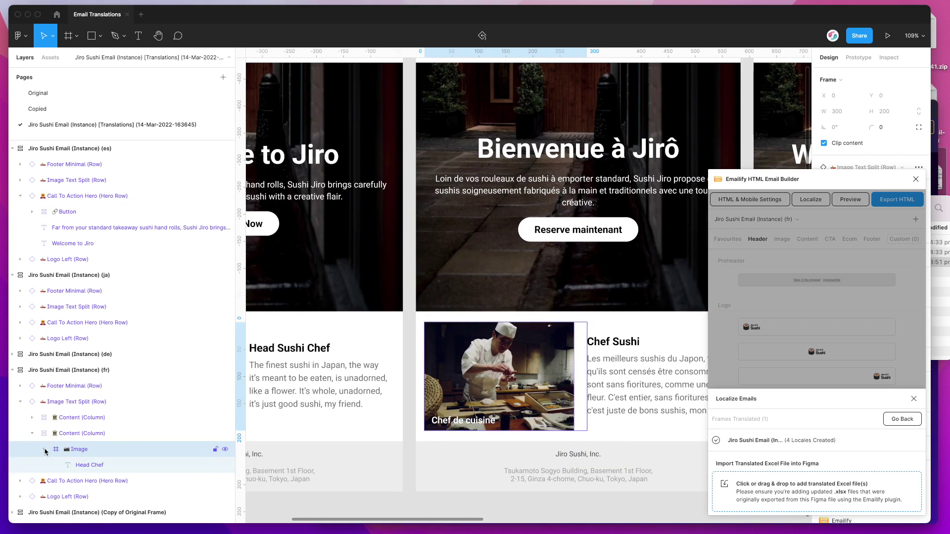
- On the Original page, move the Head Chef caption to the upper-left corner of the chef photo, at about X 15, Y 11
{"action": "scroll", "coordinate": [258, 435], "scroll_direction": "left", "scroll_amount": 1}
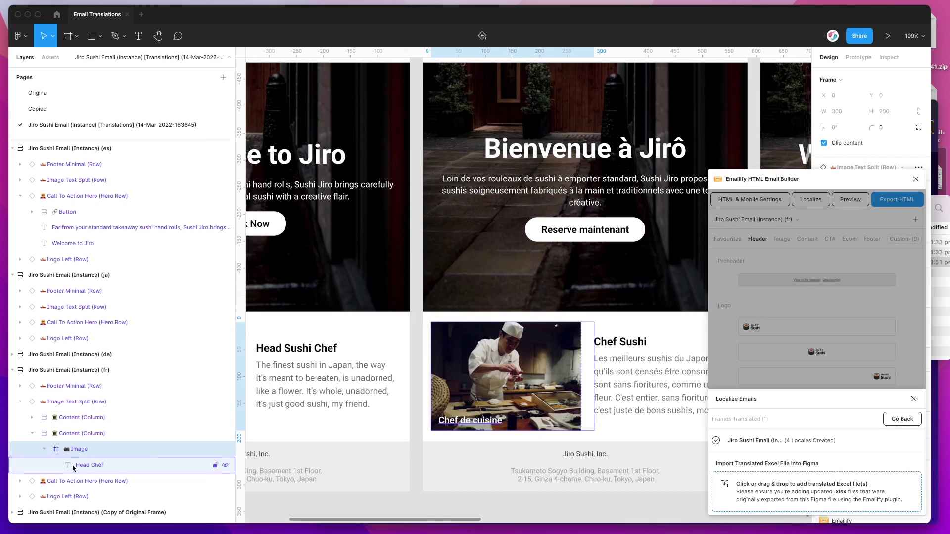
{"action": "left_click", "coordinate": [36, 98]}
{"action": "double_click", "coordinate": [307, 445]}
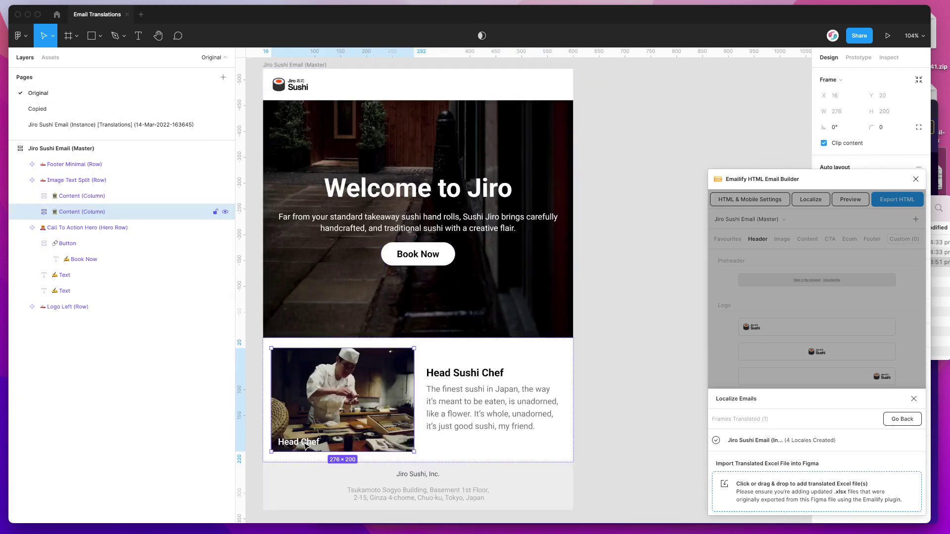
{"action": "double_click", "coordinate": [309, 445]}
{"action": "double_click", "coordinate": [318, 444]}
{"action": "left_click_drag", "start_coordinate": [313, 445], "coordinate": [307, 365]}
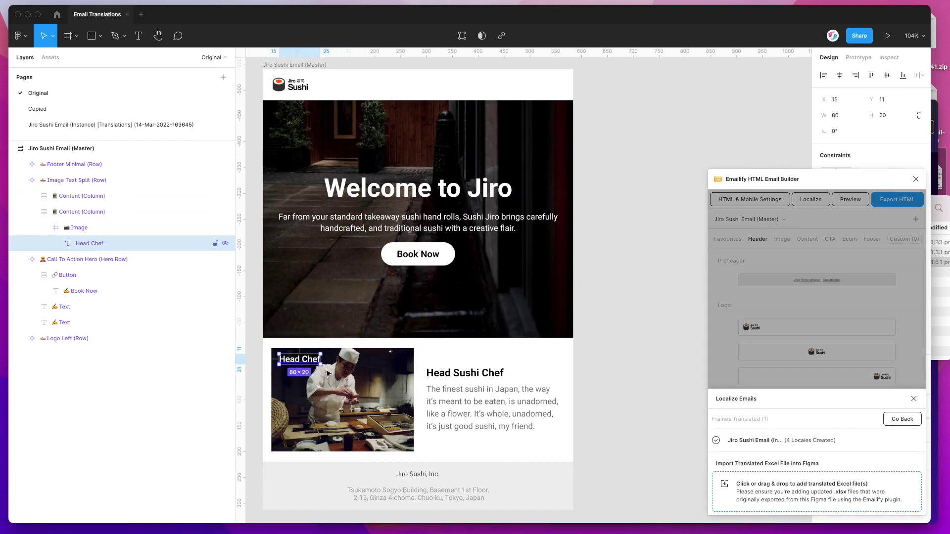
- Examine the chef photo caption's position in the French, German, Japanese, Spanish and original-copy emails on the Translations page
{"action": "left_click", "coordinate": [53, 125]}
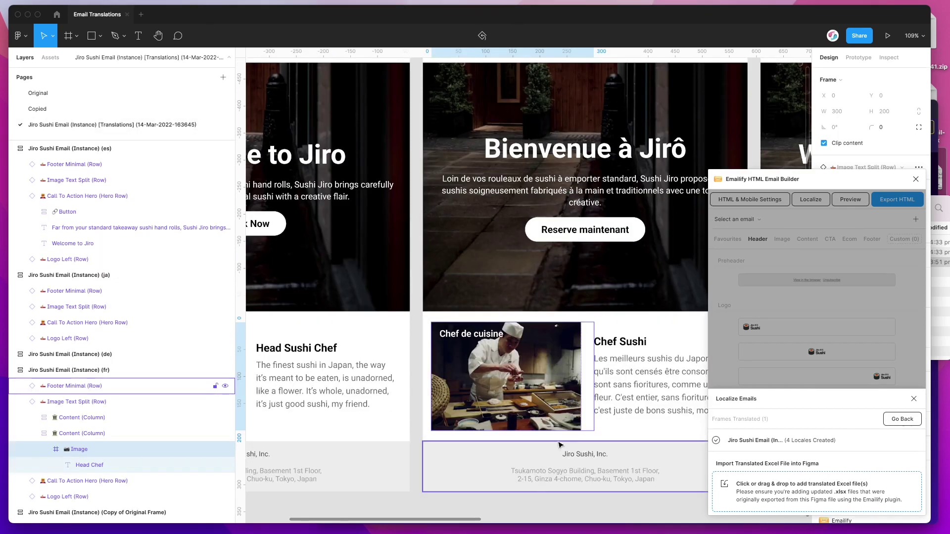
{"action": "scroll", "coordinate": [505, 335], "scroll_direction": "right", "scroll_amount": 10}
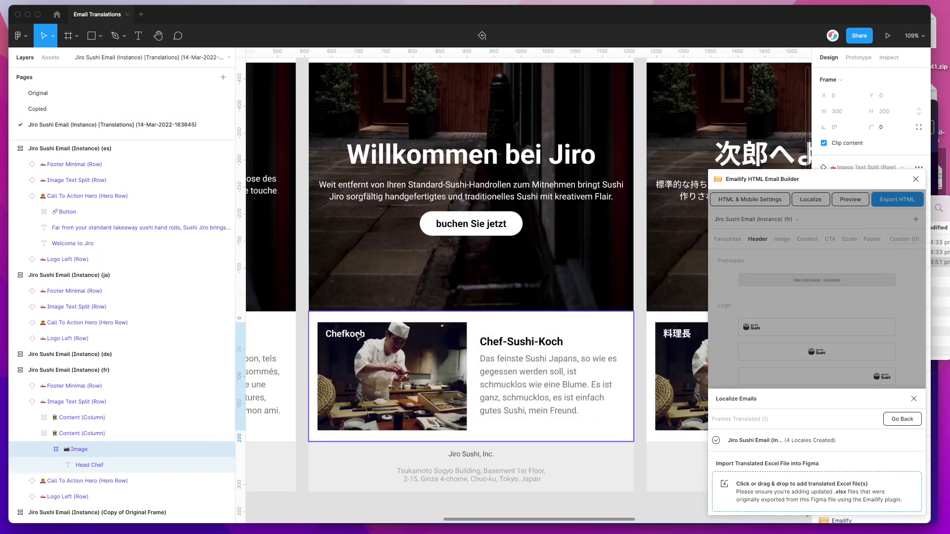
{"action": "scroll", "coordinate": [356, 337], "scroll_direction": "right", "scroll_amount": 6}
{"action": "left_click", "coordinate": [356, 335]}
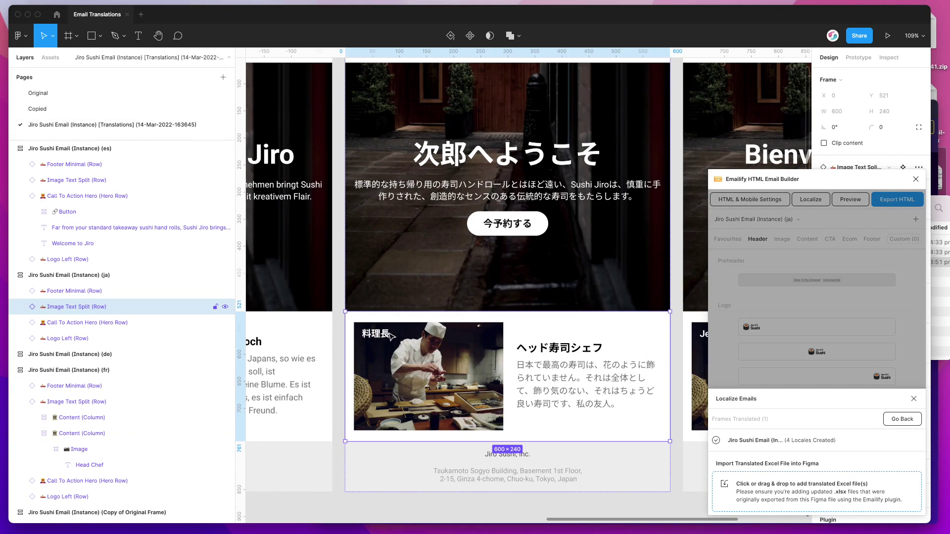
{"action": "scroll", "coordinate": [390, 336], "scroll_direction": "right", "scroll_amount": 6}
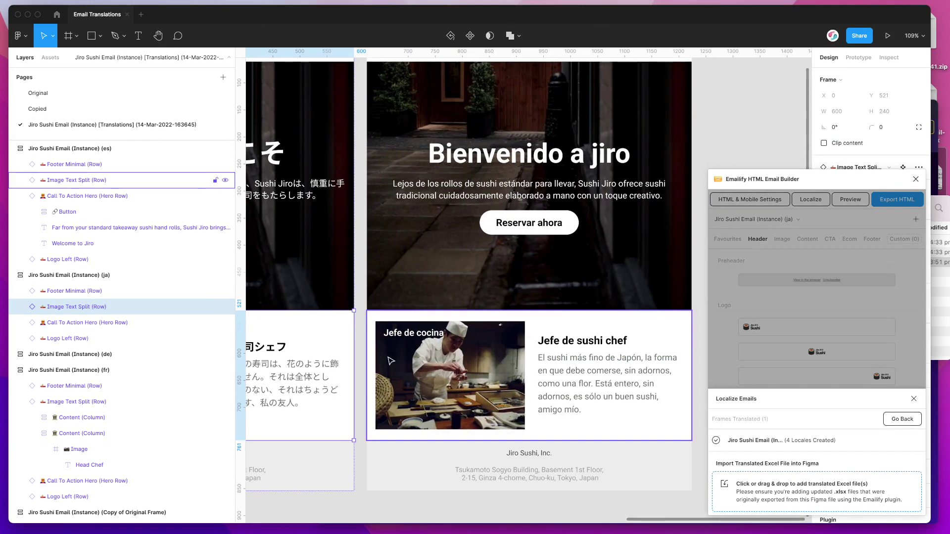
{"action": "scroll", "coordinate": [458, 351], "scroll_direction": "left", "scroll_amount": 2}
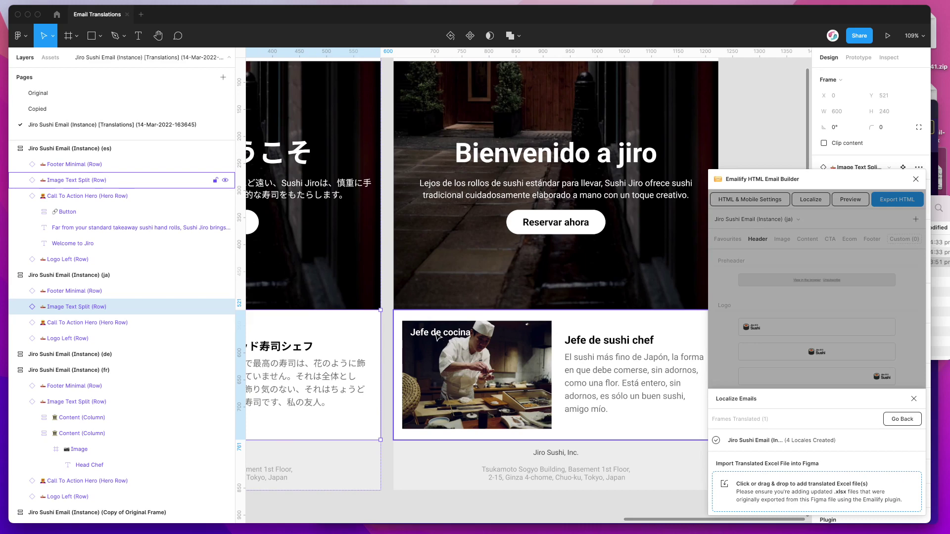
{"action": "scroll", "coordinate": [476, 333], "scroll_direction": "left", "scroll_amount": 15}
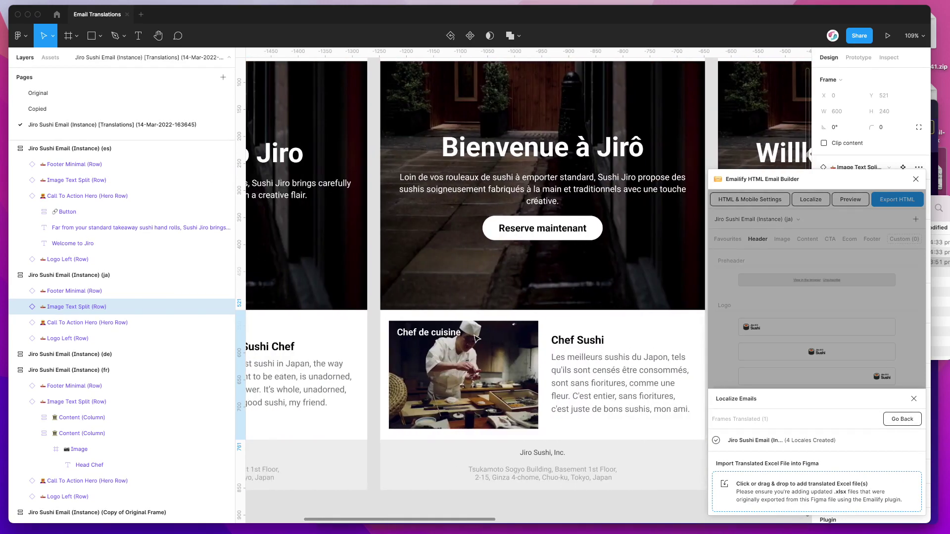
{"action": "scroll", "coordinate": [474, 335], "scroll_direction": "down", "scroll_amount": 5, "text": "ctrl"}
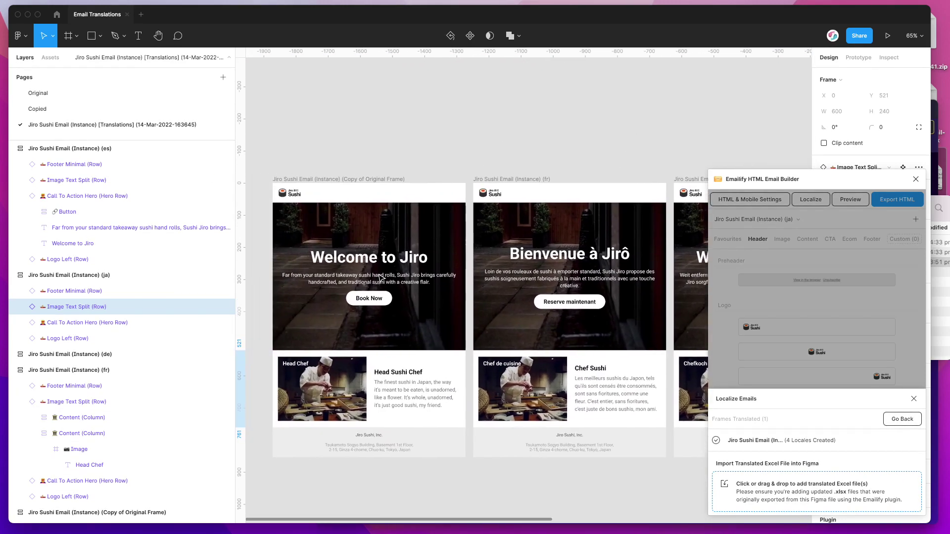
{"action": "scroll", "coordinate": [383, 279], "scroll_direction": "right", "scroll_amount": 2}
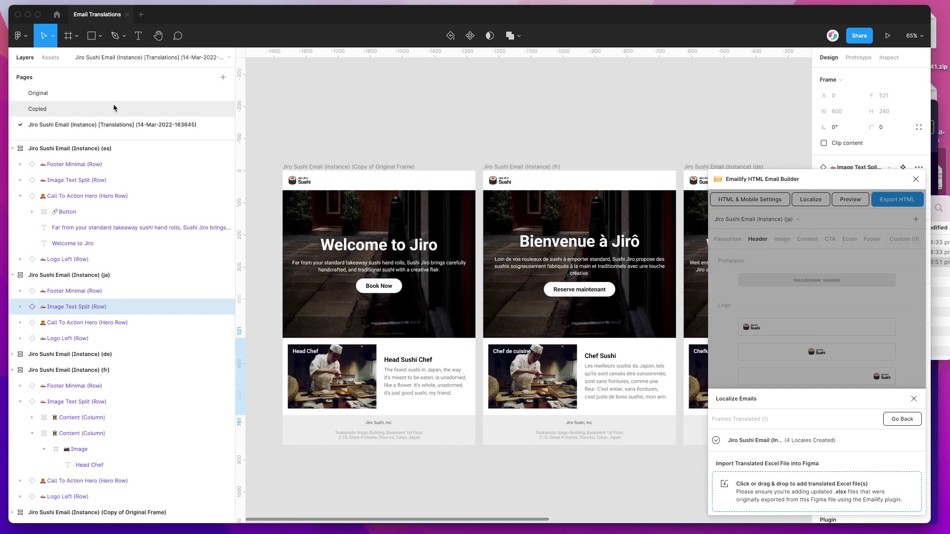
- Fill the master email's Book Now button on the Original page with the orange sampled from the Jiro Sushi logo
{"action": "left_click", "coordinate": [69, 99]}
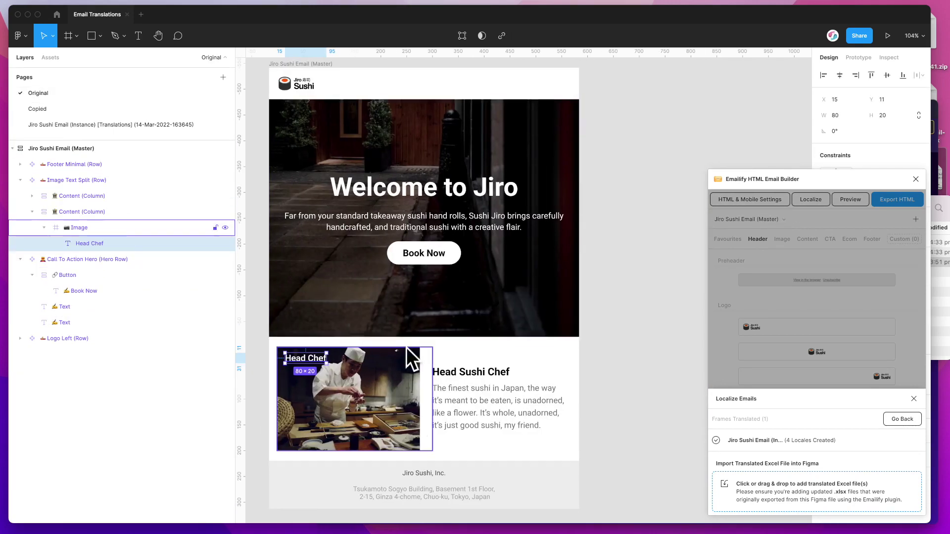
{"action": "left_click", "coordinate": [445, 243]}
{"action": "left_click_drag", "start_coordinate": [770, 191], "coordinate": [649, 168]}
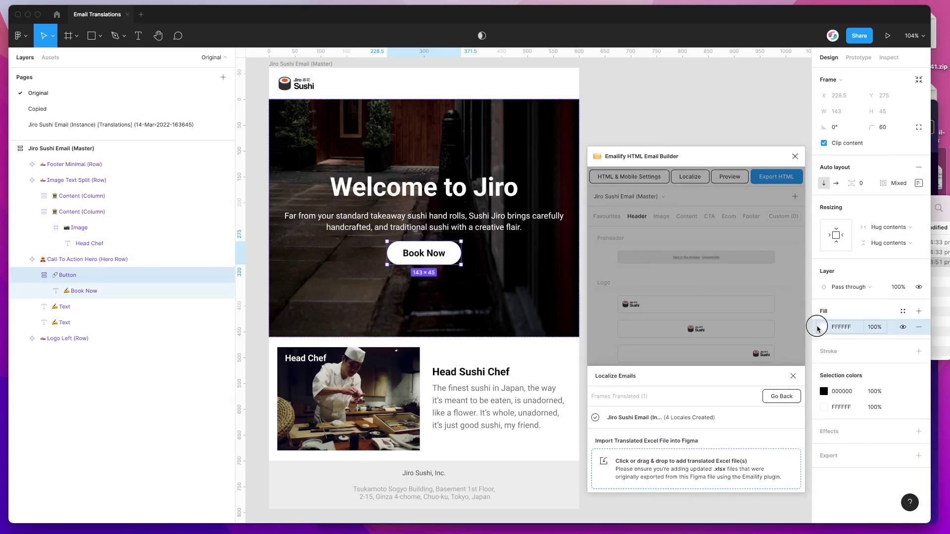
{"action": "left_click_drag", "start_coordinate": [747, 158], "coordinate": [360, 157]}
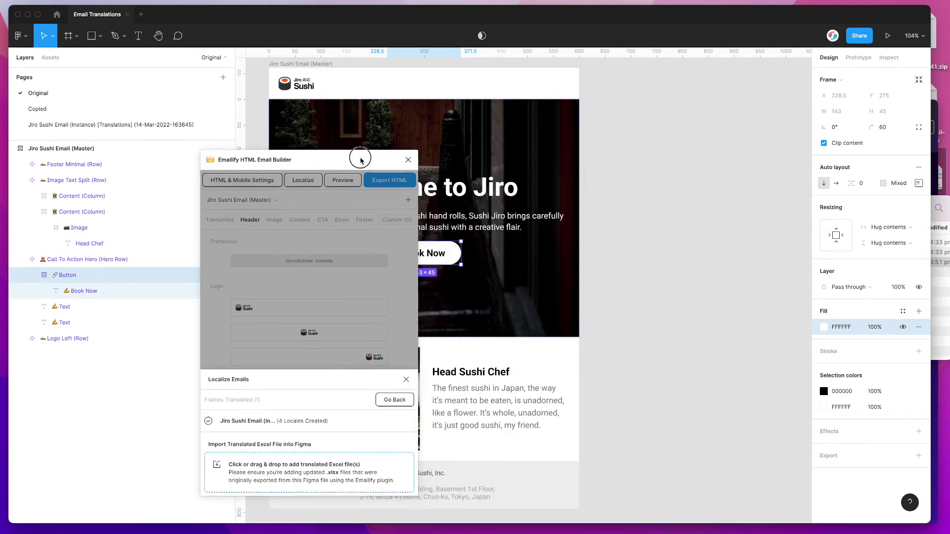
{"action": "left_click", "coordinate": [826, 327]}
{"action": "left_click", "coordinate": [708, 413]}
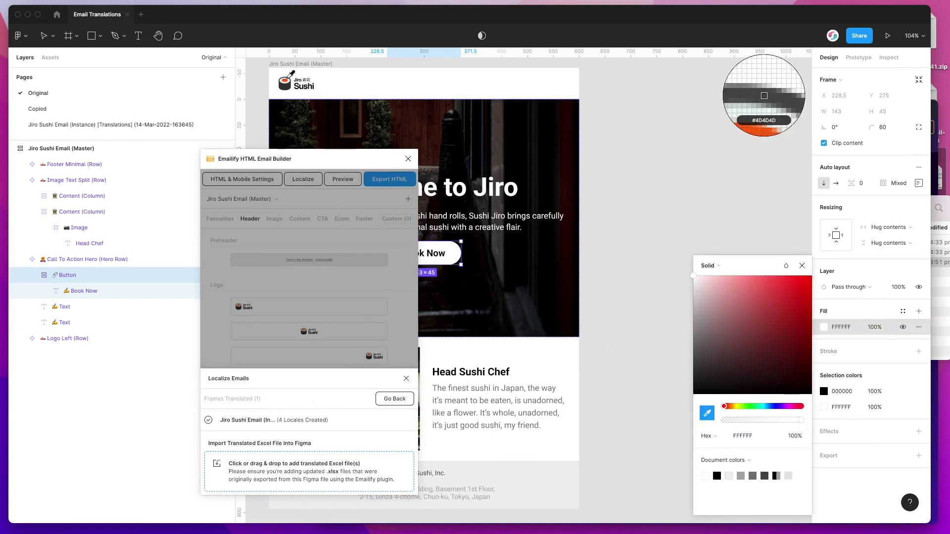
{"action": "left_click", "coordinate": [759, 95]}
- Change the Book Now button's text color to white and move the plugin window clear of the email
{"action": "double_click", "coordinate": [419, 252]}
{"action": "double_click", "coordinate": [434, 253]}
{"action": "left_click", "coordinate": [824, 363]}
{"action": "left_click", "coordinate": [706, 413]}
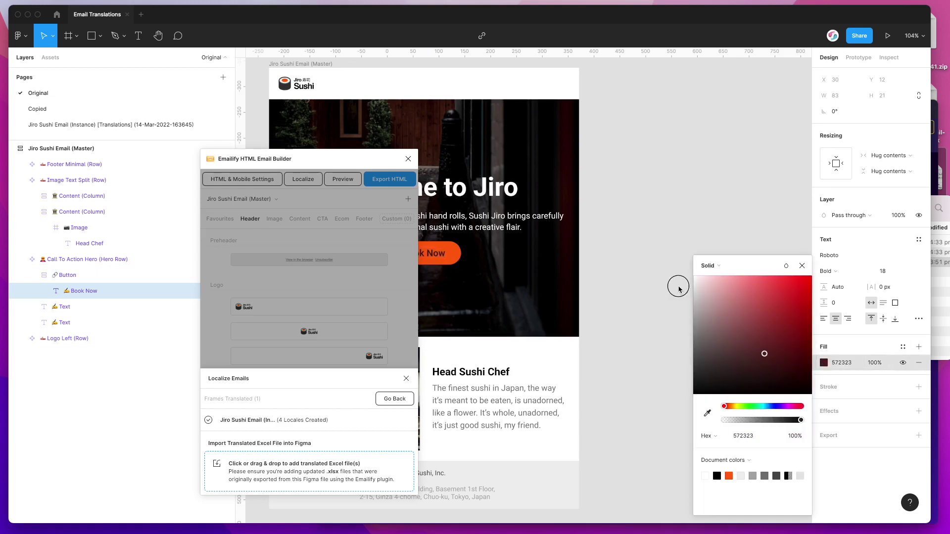
{"action": "left_click", "coordinate": [806, 268]}
{"action": "left_click_drag", "start_coordinate": [396, 159], "coordinate": [727, 134]}
- Check the call-to-action button's styling in the original copy and the French, German, Japanese and Spanish emails on the Translations page
{"action": "left_click", "coordinate": [61, 125]}
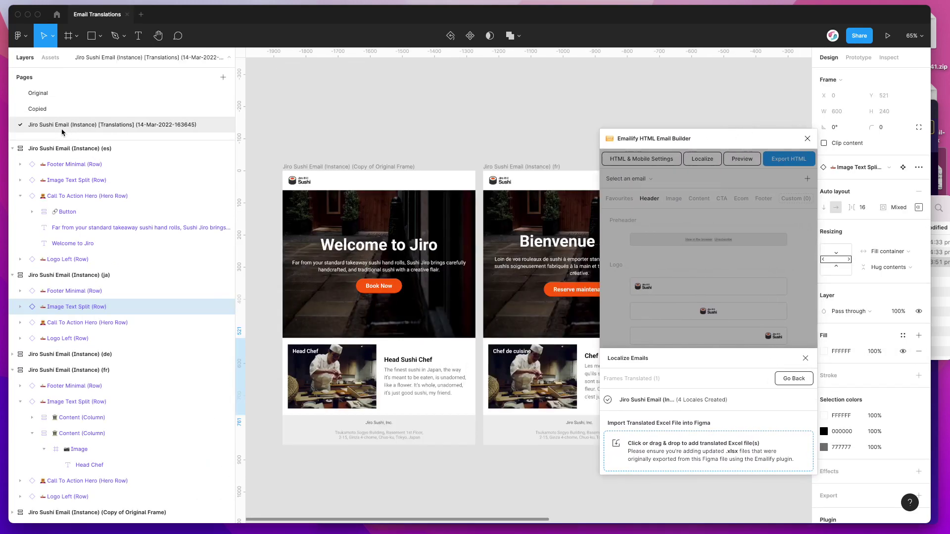
{"action": "left_click", "coordinate": [479, 251]}
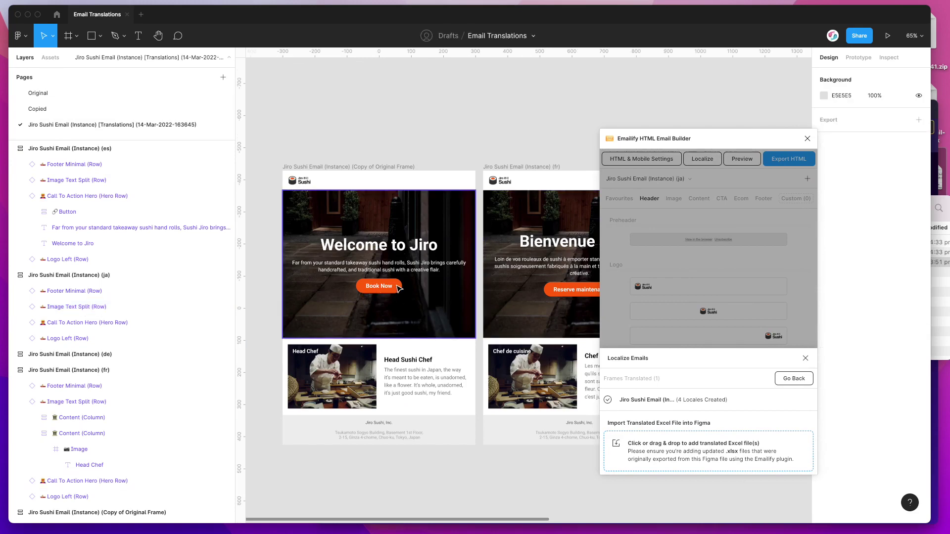
{"action": "scroll", "coordinate": [396, 288], "scroll_direction": "right", "scroll_amount": 5}
{"action": "scroll", "coordinate": [395, 288], "scroll_direction": "right", "scroll_amount": 10}
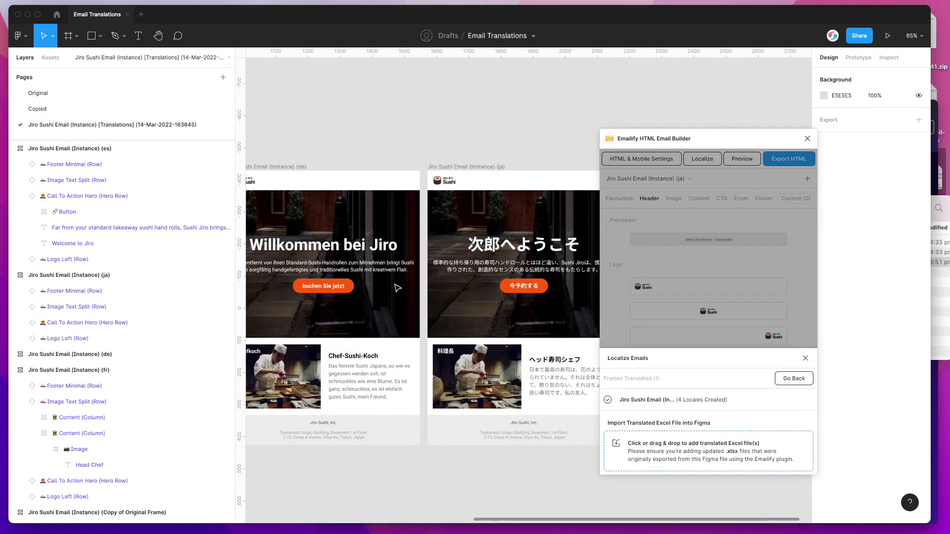
{"action": "scroll", "coordinate": [399, 288], "scroll_direction": "left", "scroll_amount": 1}
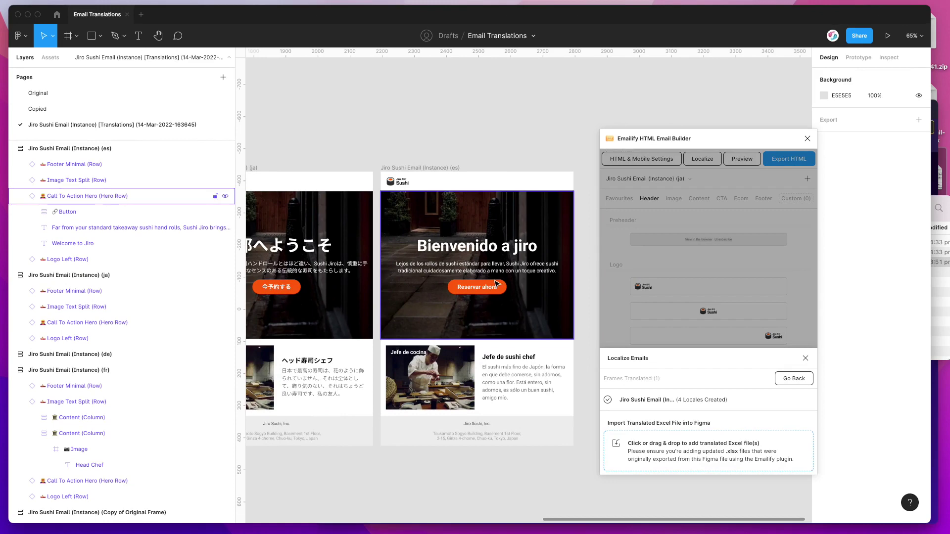
{"action": "scroll", "coordinate": [479, 292], "scroll_direction": "left", "scroll_amount": 2}
{"action": "scroll", "coordinate": [502, 272], "scroll_direction": "left", "scroll_amount": 10}
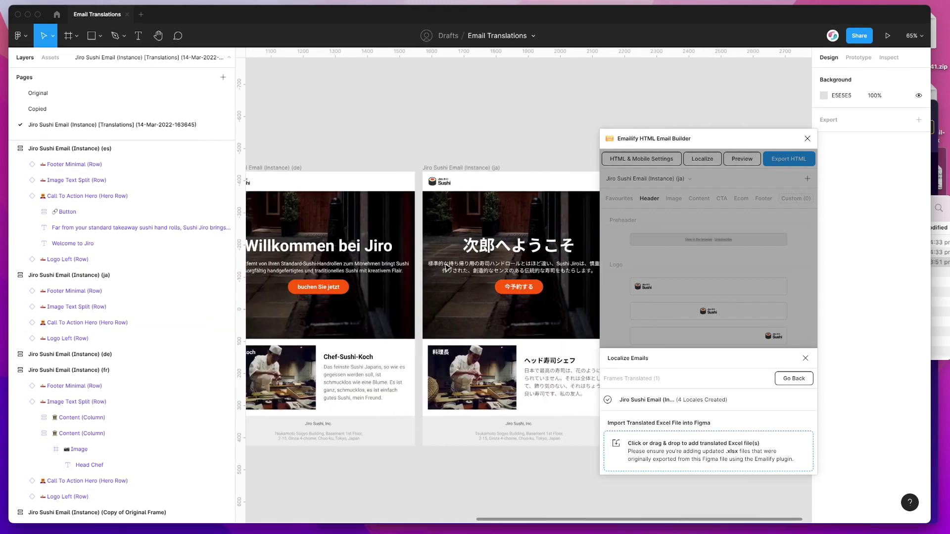
{"action": "scroll", "coordinate": [447, 268], "scroll_direction": "left", "scroll_amount": 3}
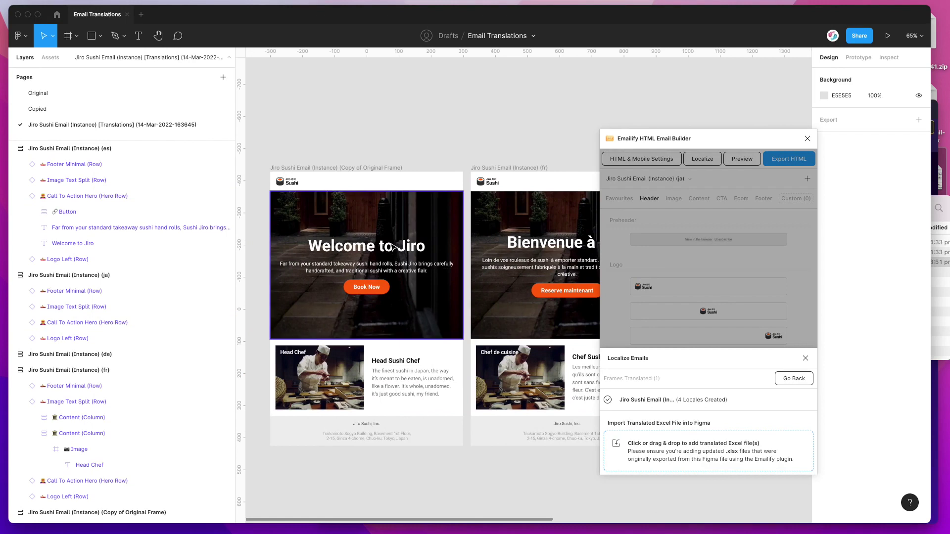
{"action": "scroll", "coordinate": [511, 268], "scroll_direction": "right", "scroll_amount": 2}
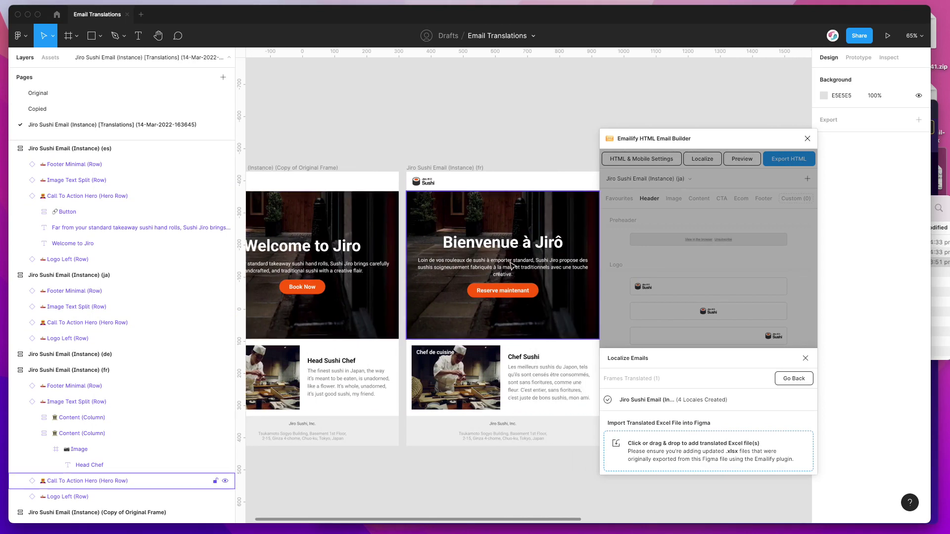
{"action": "scroll", "coordinate": [508, 249], "scroll_direction": "right", "scroll_amount": 6}
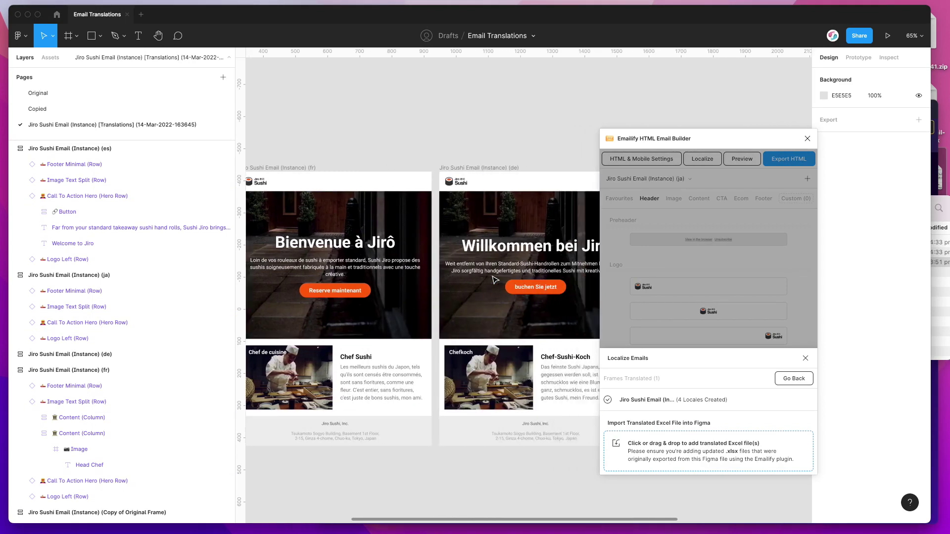
{"action": "scroll", "coordinate": [495, 281], "scroll_direction": "right", "scroll_amount": 5}
{"action": "scroll", "coordinate": [456, 317], "scroll_direction": "right", "scroll_amount": 4}
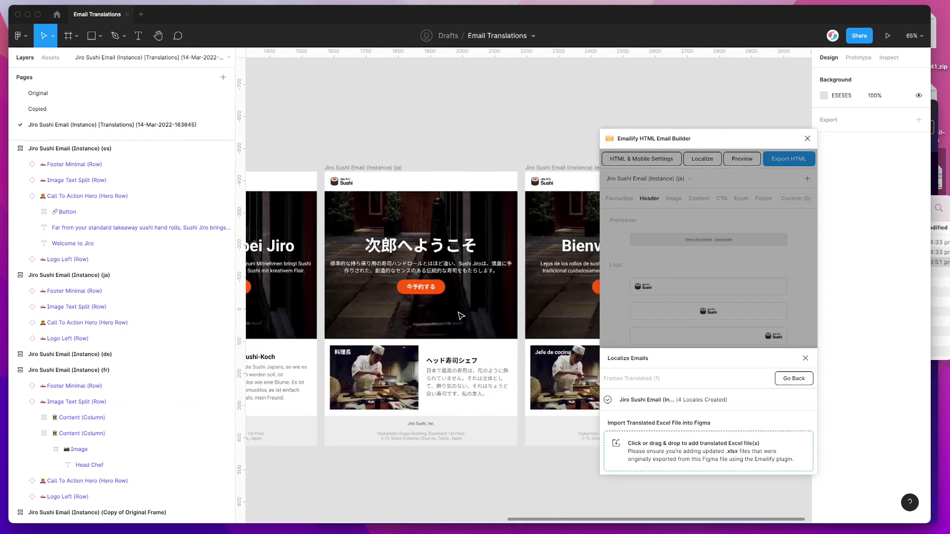
{"action": "left_click_drag", "start_coordinate": [649, 142], "coordinate": [631, 142]}
{"action": "scroll", "coordinate": [390, 322], "scroll_direction": "right", "scroll_amount": 2}
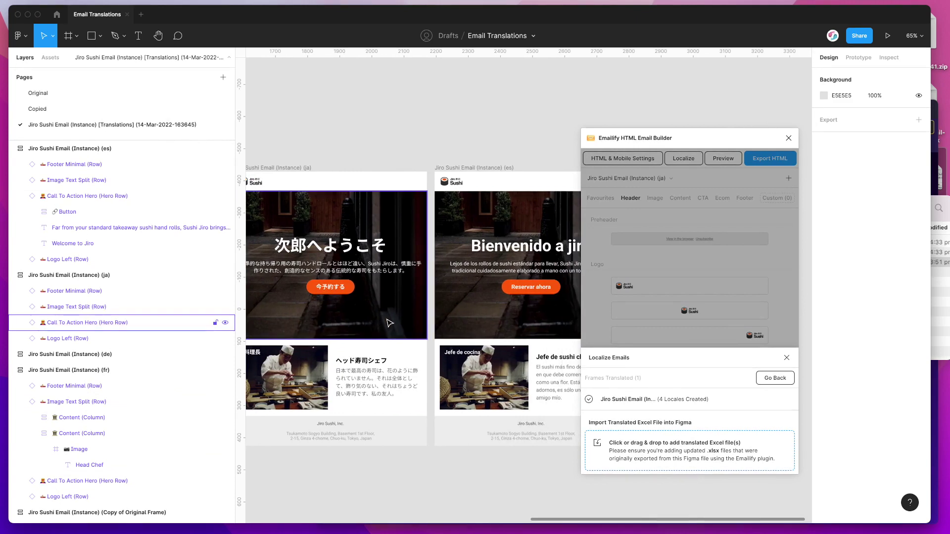
{"action": "scroll", "coordinate": [390, 322], "scroll_direction": "right", "scroll_amount": 1}
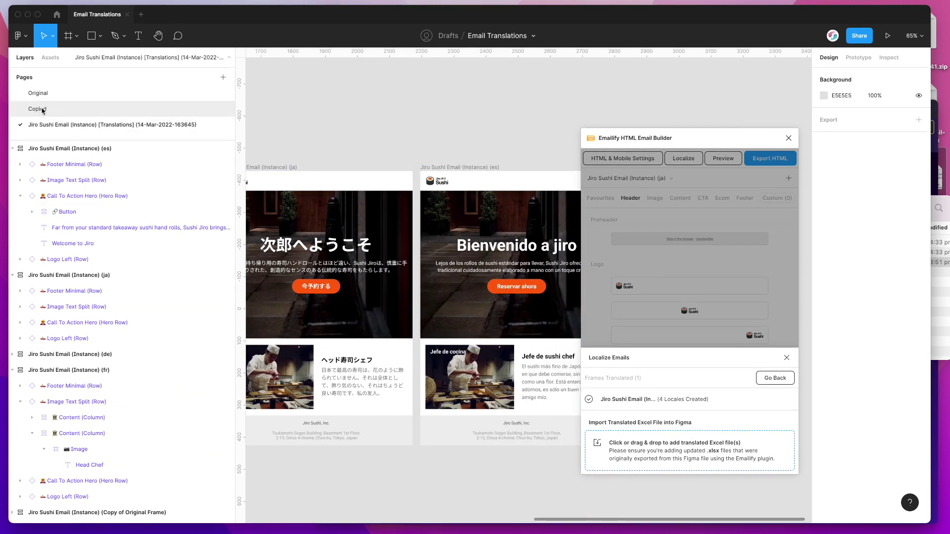
- Import jiro-sushi-email-pre-translated.xlsx from the Desktop into Emailify's localization and localize the selected Jiro Sushi frame again
{"action": "left_click", "coordinate": [555, 124]}
{"action": "left_click_drag", "start_coordinate": [652, 143], "coordinate": [620, 145]}
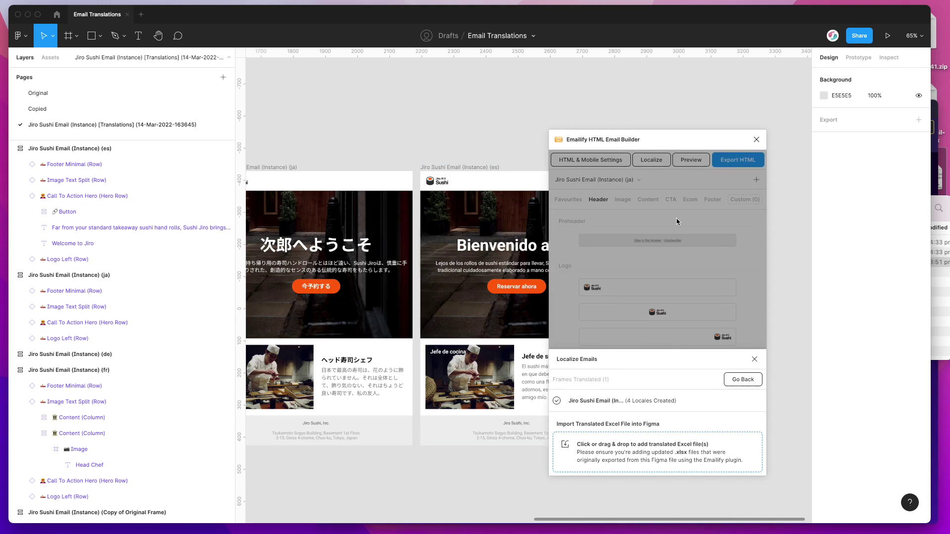
{"action": "left_click", "coordinate": [677, 221]}
{"action": "left_click", "coordinate": [653, 162]}
{"action": "left_click", "coordinate": [944, 297]}
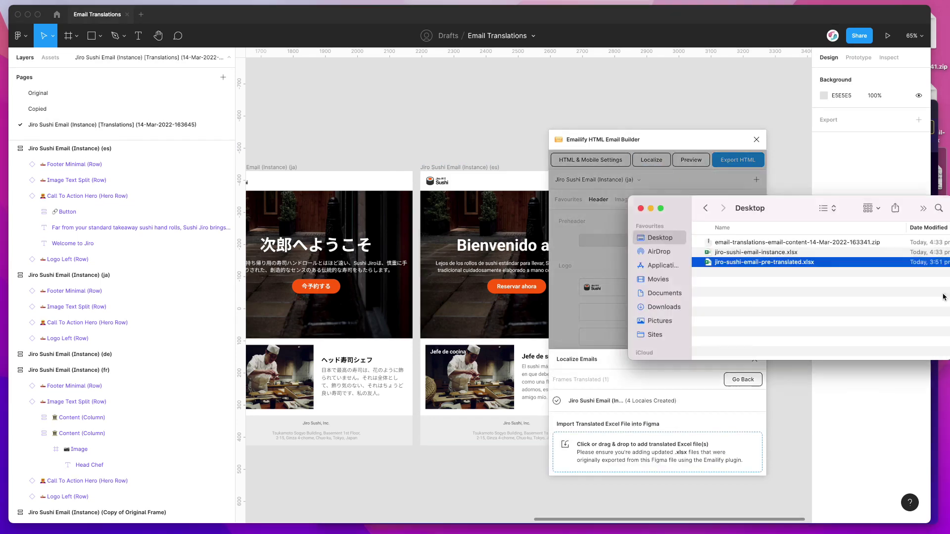
{"action": "left_click_drag", "start_coordinate": [797, 216], "coordinate": [795, 201]}
{"action": "left_click_drag", "start_coordinate": [773, 251], "coordinate": [642, 461]}
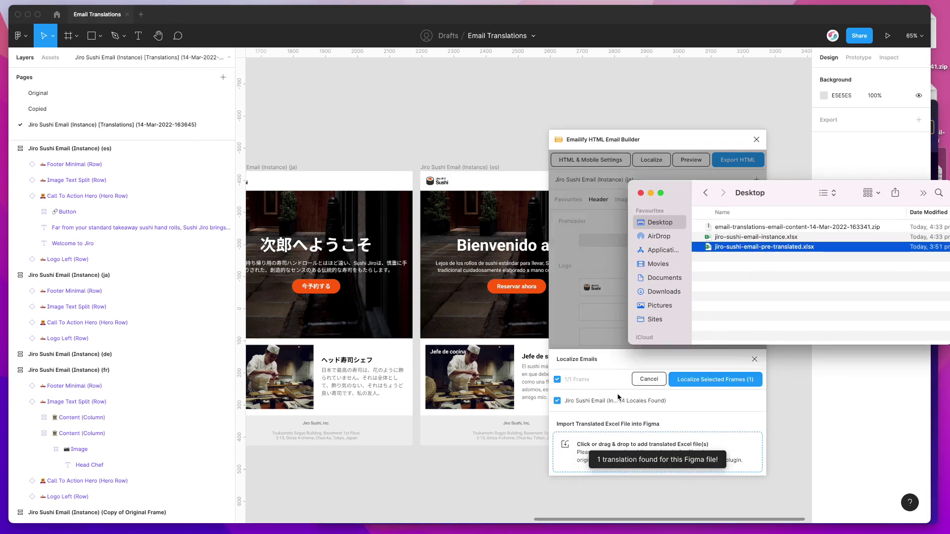
{"action": "left_click", "coordinate": [610, 381]}
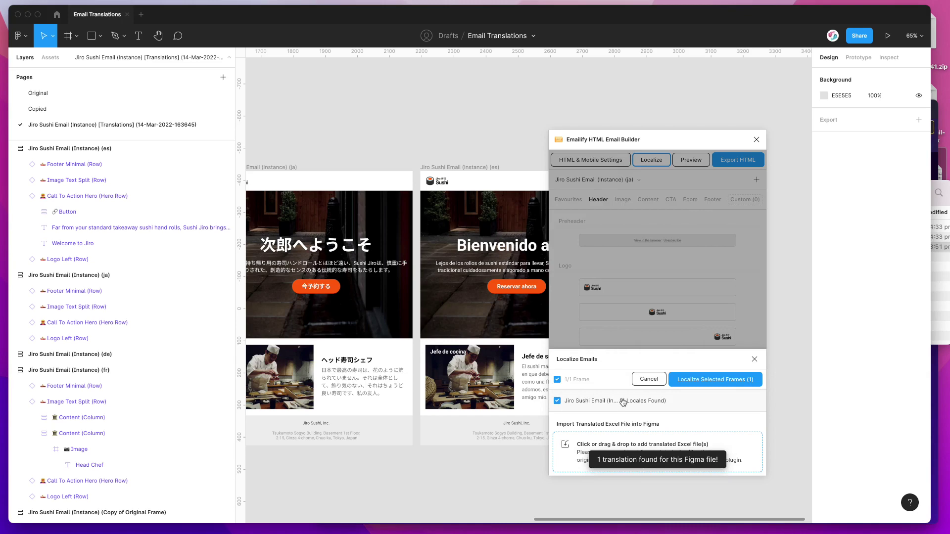
{"action": "left_click", "coordinate": [700, 379]}
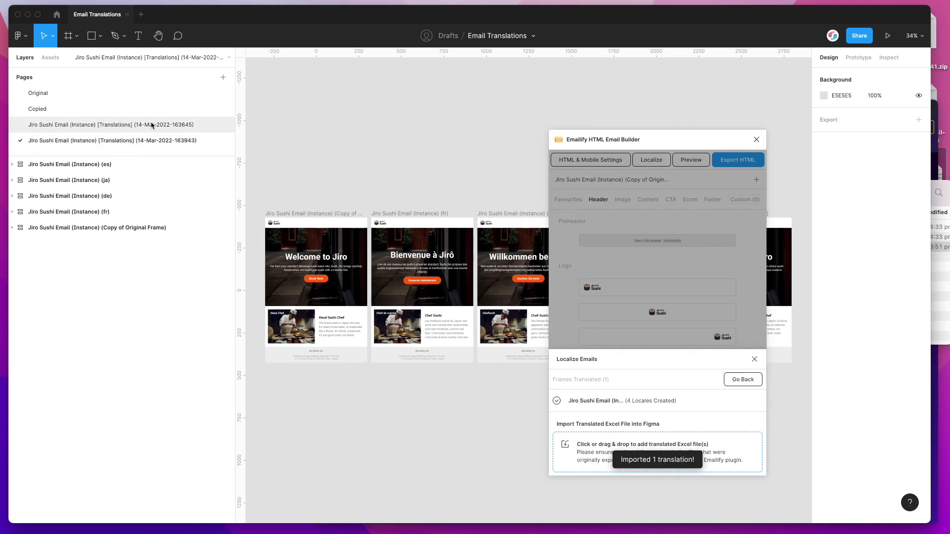
- Compare the 163645 and 163943 Translations pages, and inspect the original copy, French and German frames on the newer page
{"action": "left_click", "coordinate": [114, 125]}
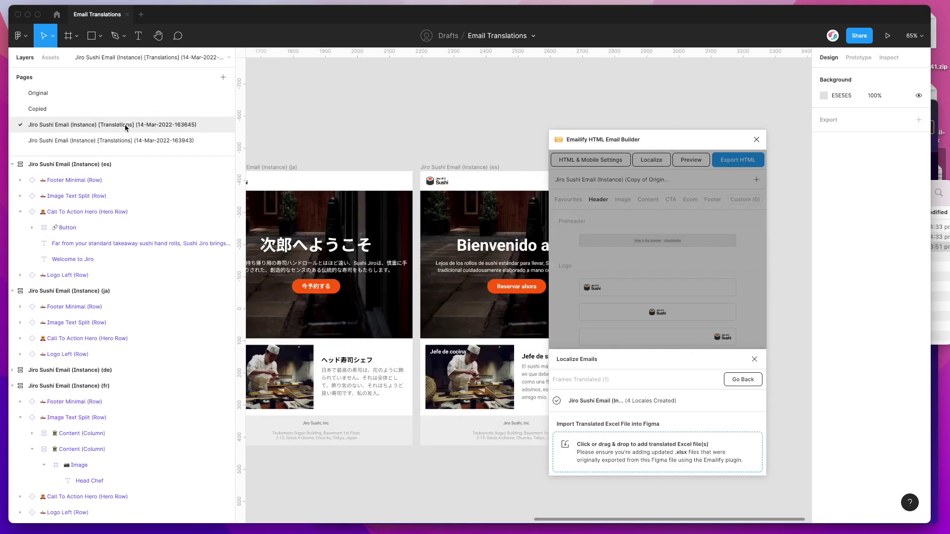
{"action": "left_click", "coordinate": [114, 141]}
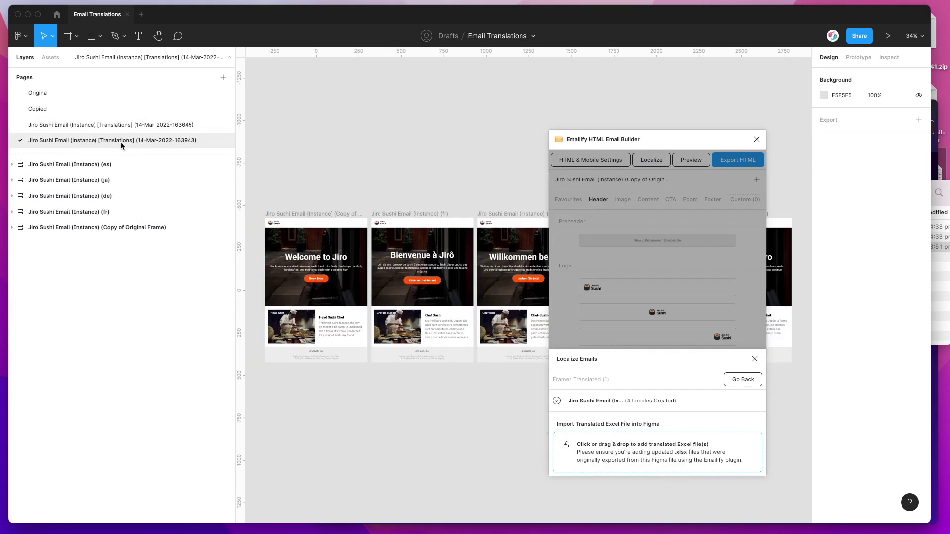
{"action": "left_click", "coordinate": [354, 267]}
{"action": "left_click", "coordinate": [409, 213]}
{"action": "left_click", "coordinate": [498, 214]}
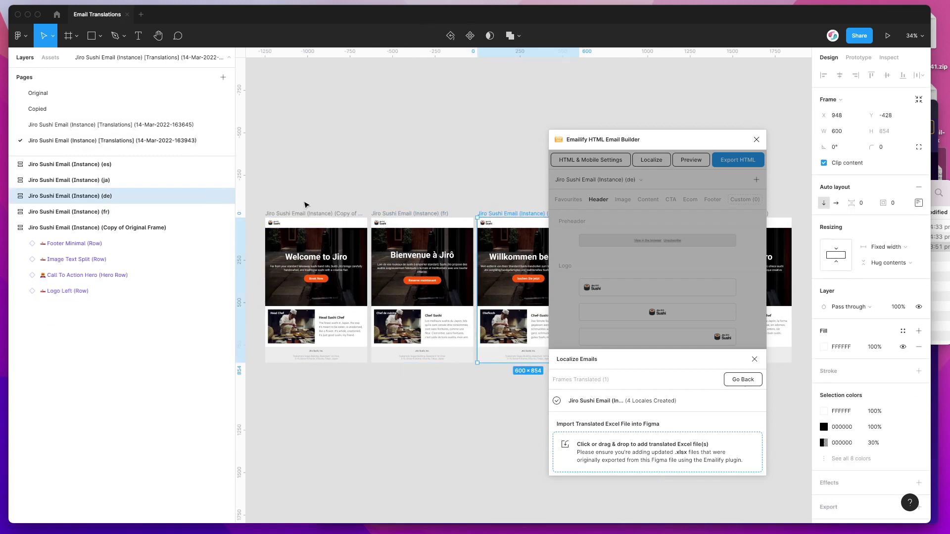
{"action": "left_click", "coordinate": [138, 126]}
{"action": "right_click", "coordinate": [126, 124]}
{"action": "left_click", "coordinate": [144, 153]}
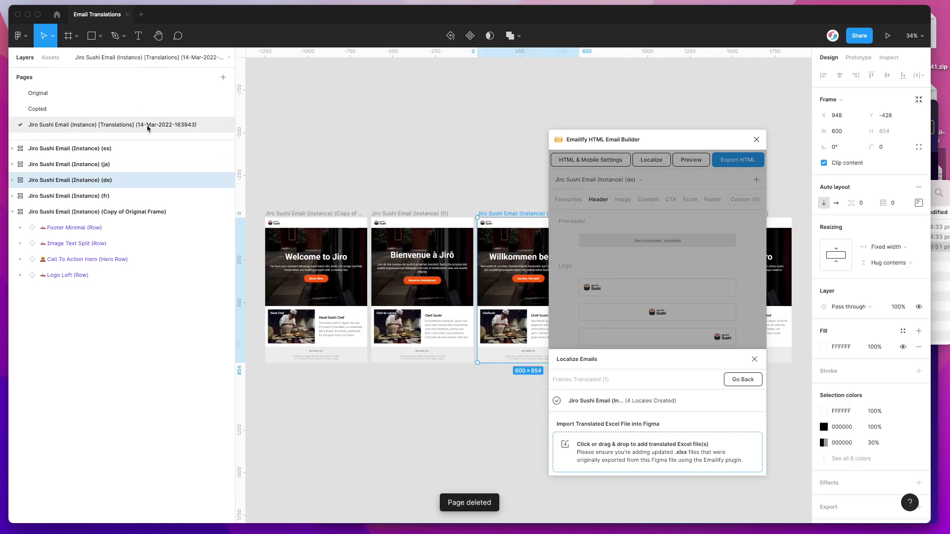
- Change the fill of the French email's Reserve maintenant button to pink
{"action": "left_click", "coordinate": [329, 261]}
{"action": "scroll", "coordinate": [346, 255], "scroll_direction": "left", "scroll_amount": 1}
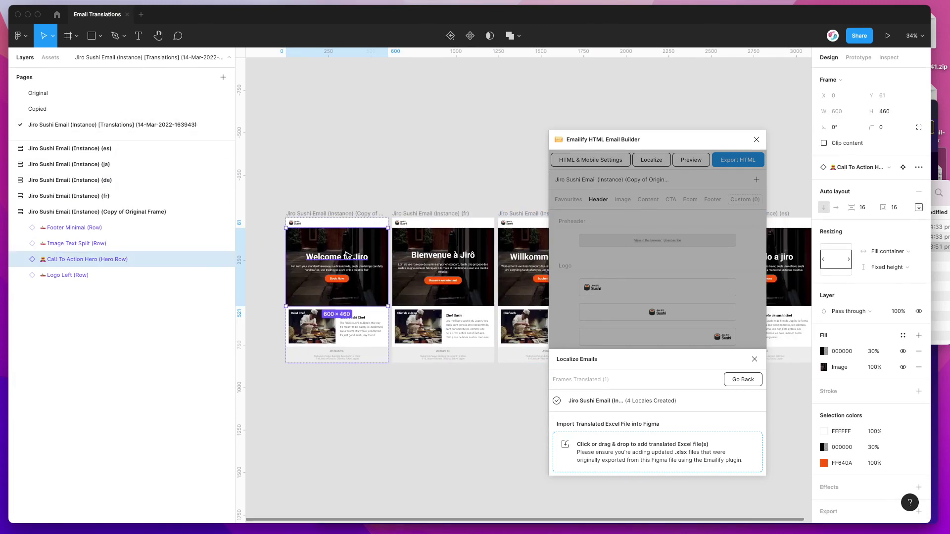
{"action": "scroll", "coordinate": [348, 255], "scroll_direction": "up", "scroll_amount": 5}
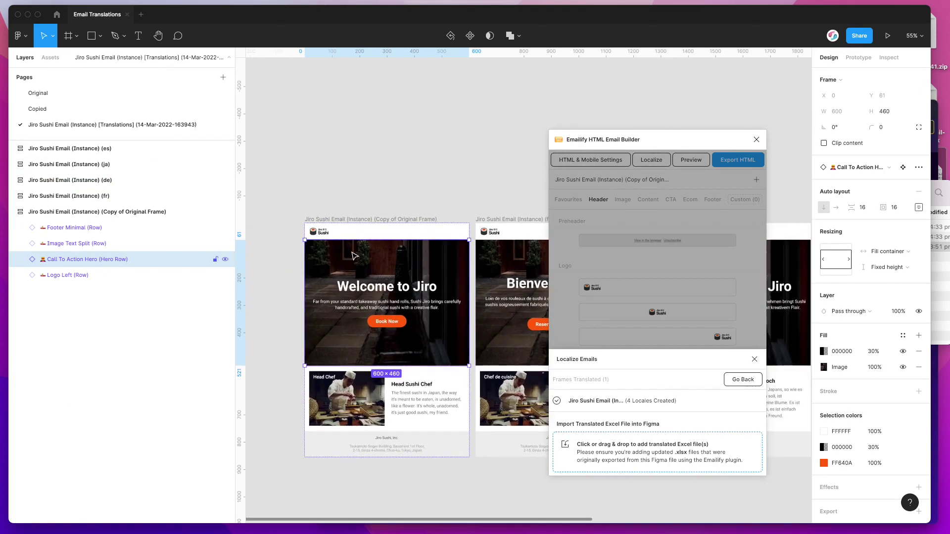
{"action": "scroll", "coordinate": [355, 256], "scroll_direction": "up", "scroll_amount": 4}
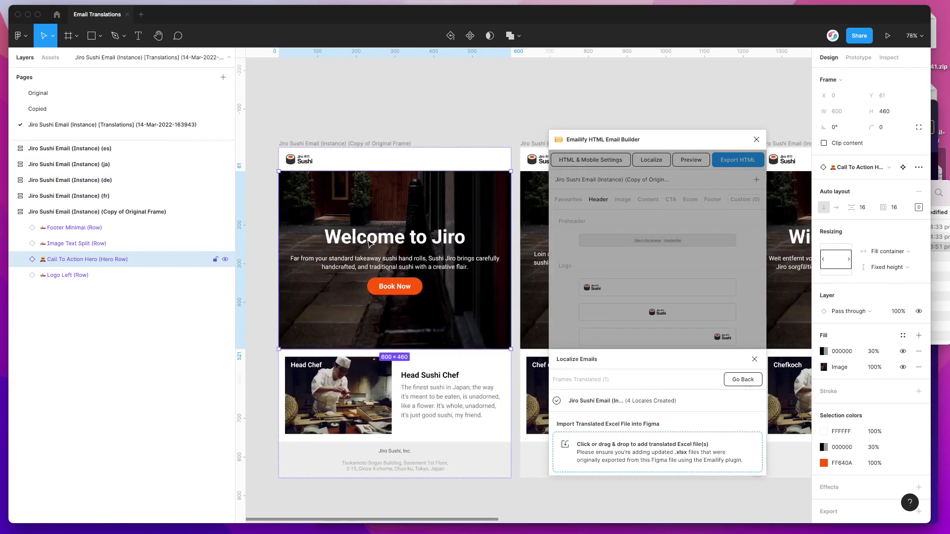
{"action": "scroll", "coordinate": [418, 271], "scroll_direction": "left", "scroll_amount": 5}
{"action": "left_click", "coordinate": [392, 264]}
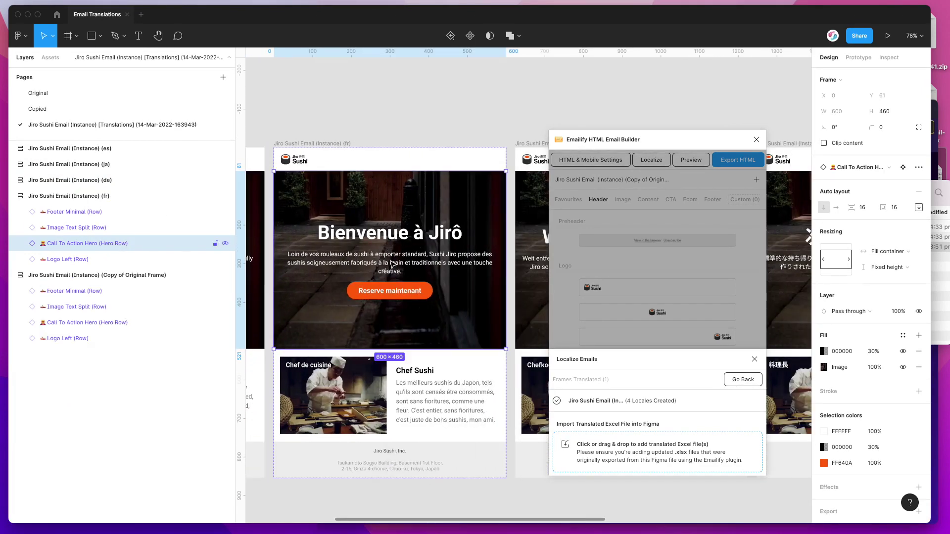
{"action": "double_click", "coordinate": [418, 263]}
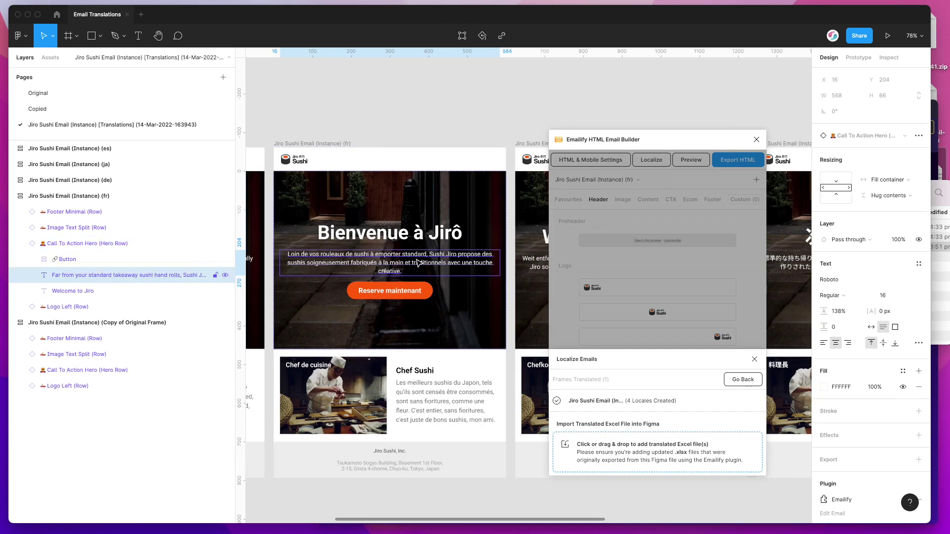
{"action": "left_click", "coordinate": [415, 297]}
{"action": "scroll", "coordinate": [415, 296], "scroll_direction": "down", "scroll_amount": 2}
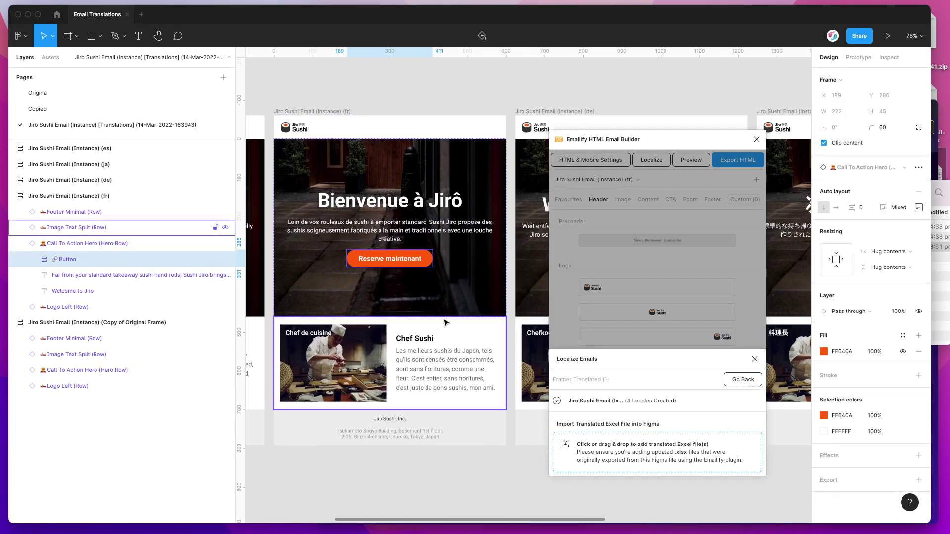
{"action": "scroll", "coordinate": [425, 255], "scroll_direction": "left", "scroll_amount": 1}
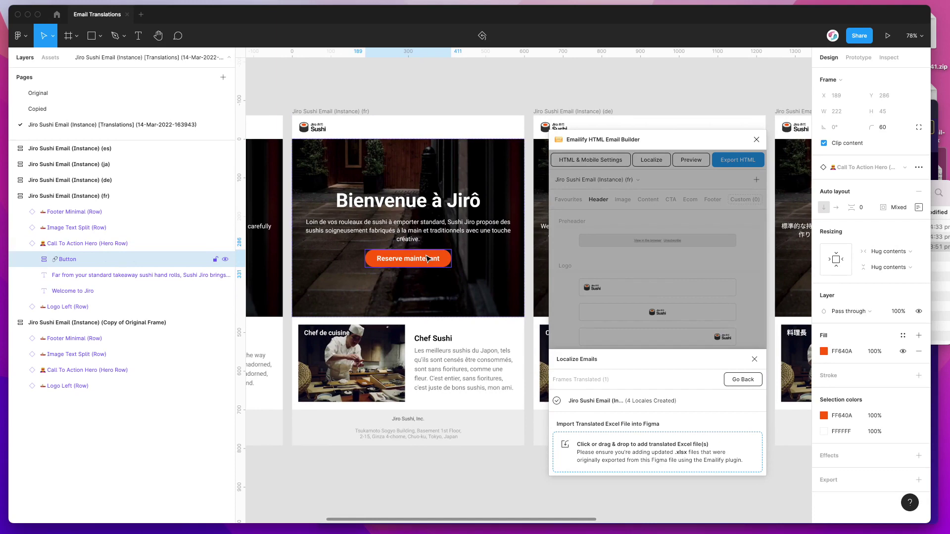
{"action": "left_click", "coordinate": [824, 351]}
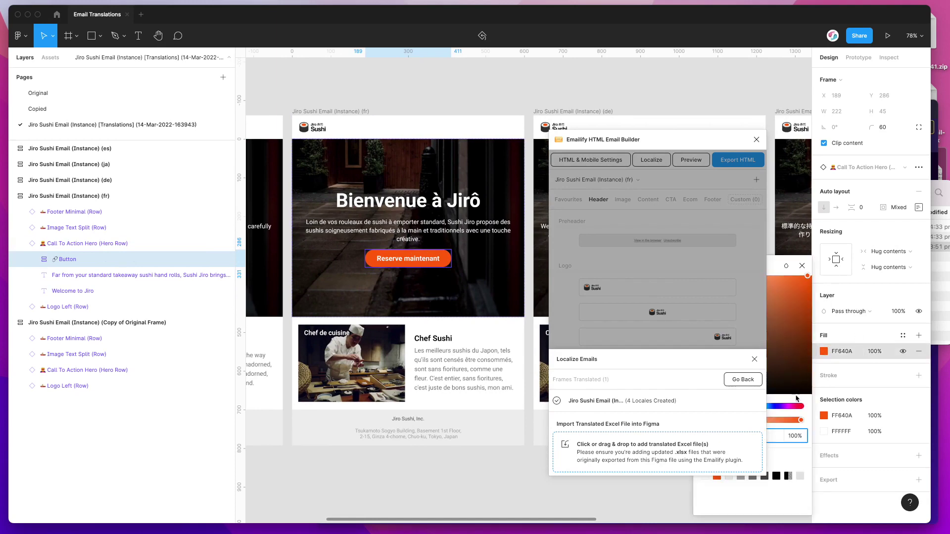
{"action": "left_click_drag", "start_coordinate": [797, 406], "coordinate": [794, 407]}
- Change the fill of the German email's buchen Sie jetzt button to a blue-violet and deselect it
{"action": "scroll", "coordinate": [399, 262], "scroll_direction": "right", "scroll_amount": 10}
{"action": "scroll", "coordinate": [404, 262], "scroll_direction": "left", "scroll_amount": 2}
{"action": "left_click", "coordinate": [417, 253]}
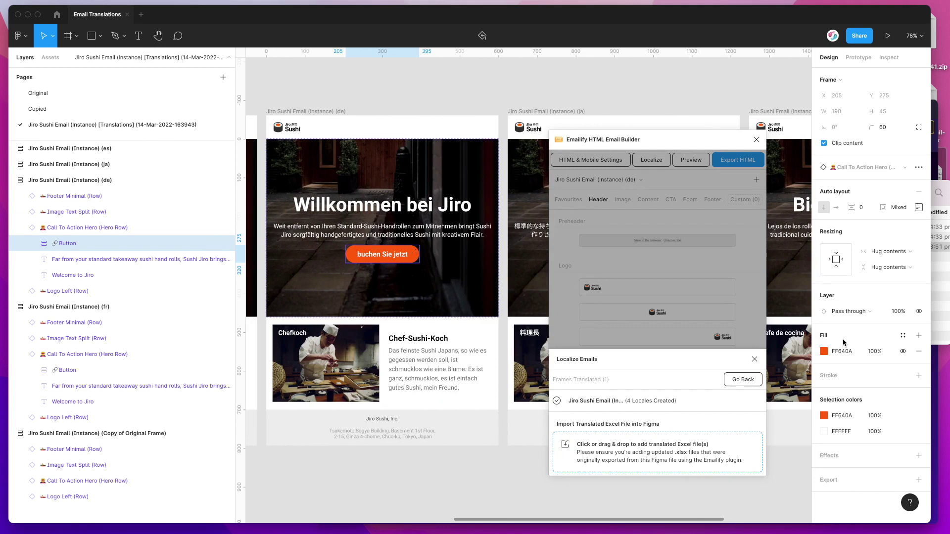
{"action": "left_click", "coordinate": [823, 352]}
{"action": "left_click_drag", "start_coordinate": [783, 407], "coordinate": [779, 406]}
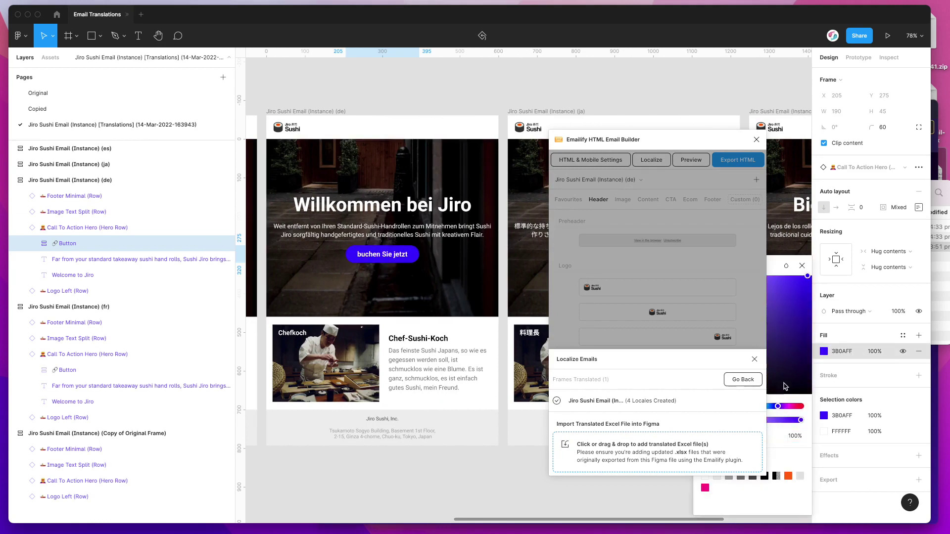
{"action": "left_click_drag", "start_coordinate": [788, 346], "coordinate": [793, 287]}
{"action": "left_click", "coordinate": [444, 106]}
- Move the plugin window off the French email and collapse the expanded German, French and original-copy frames in the layer list
{"action": "scroll", "coordinate": [448, 107], "scroll_direction": "left", "scroll_amount": 5}
{"action": "scroll", "coordinate": [449, 107], "scroll_direction": "left", "scroll_amount": 7}
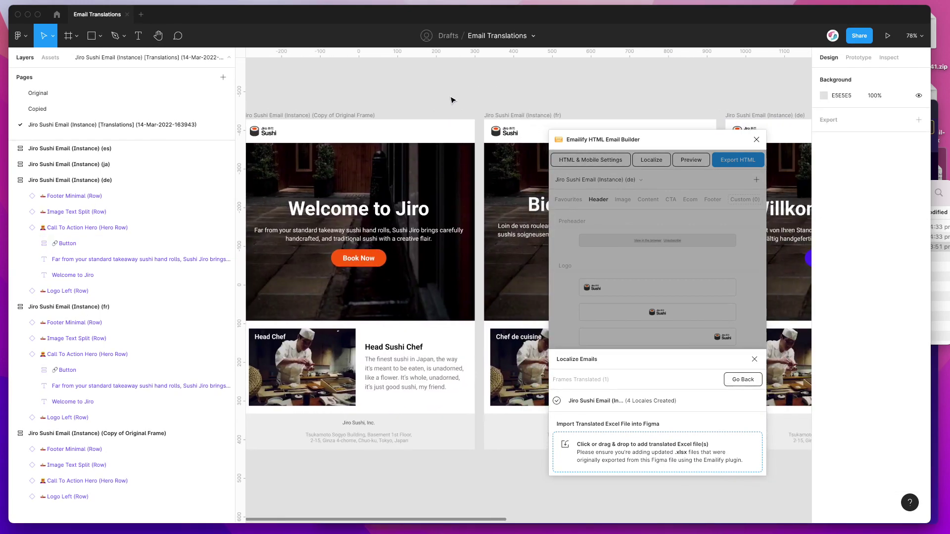
{"action": "scroll", "coordinate": [501, 104], "scroll_direction": "right", "scroll_amount": 2}
{"action": "left_click_drag", "start_coordinate": [628, 140], "coordinate": [663, 150]}
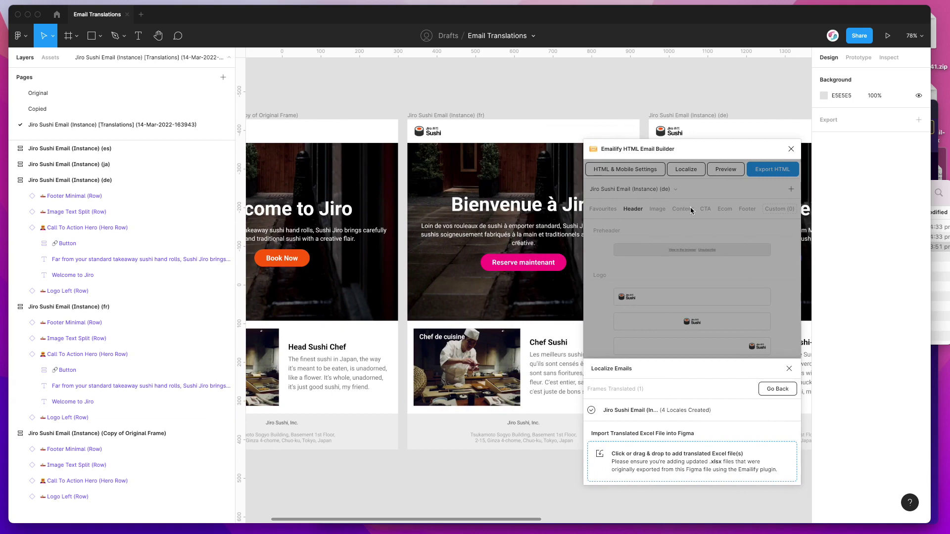
{"action": "left_click", "coordinate": [12, 180]}
{"action": "left_click", "coordinate": [13, 197]}
{"action": "left_click", "coordinate": [13, 213]}
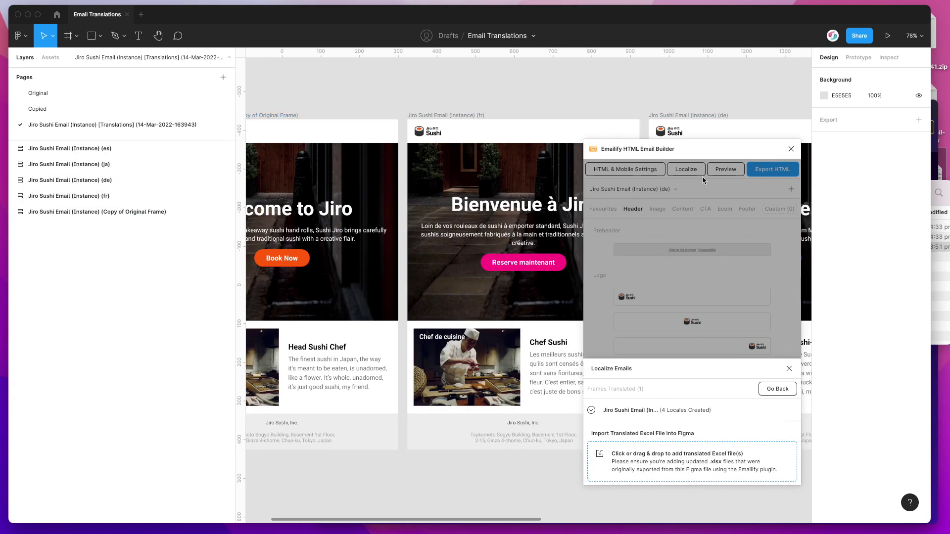
- Close the localization dialog and compare the master email on the Original page with the frames on the Translations page
{"action": "left_click", "coordinate": [724, 188]}
{"action": "left_click_drag", "start_coordinate": [693, 149], "coordinate": [695, 170]}
{"action": "left_click", "coordinate": [110, 94]}
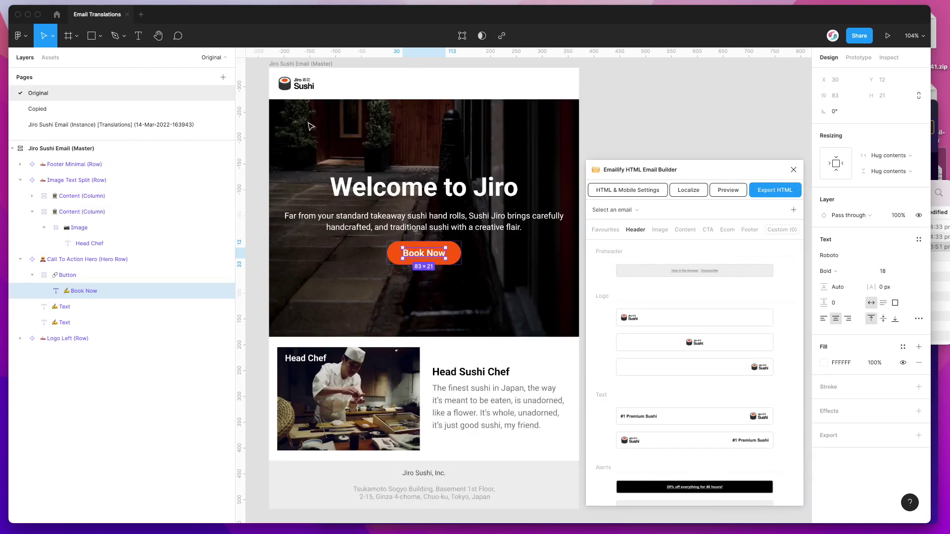
{"action": "left_click", "coordinate": [111, 129]}
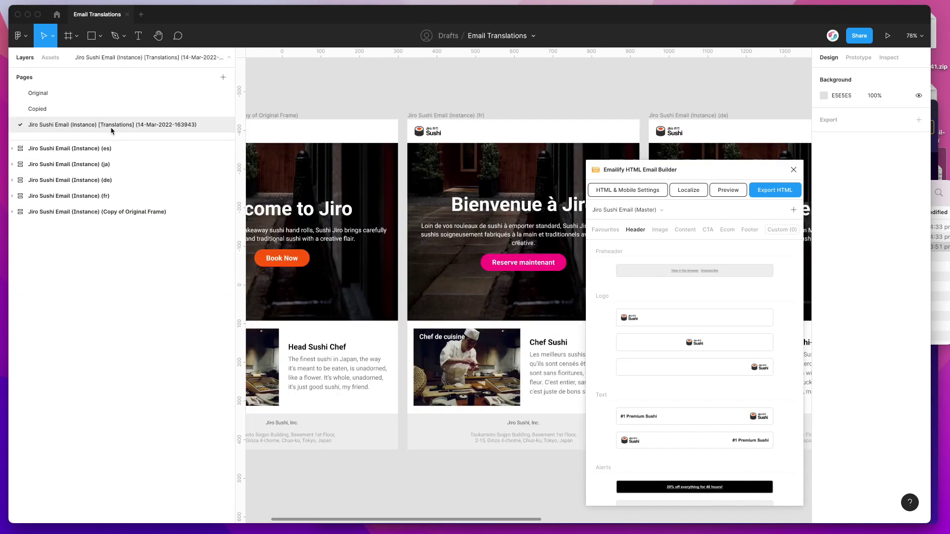
{"action": "left_click_drag", "start_coordinate": [687, 175], "coordinate": [712, 179]}
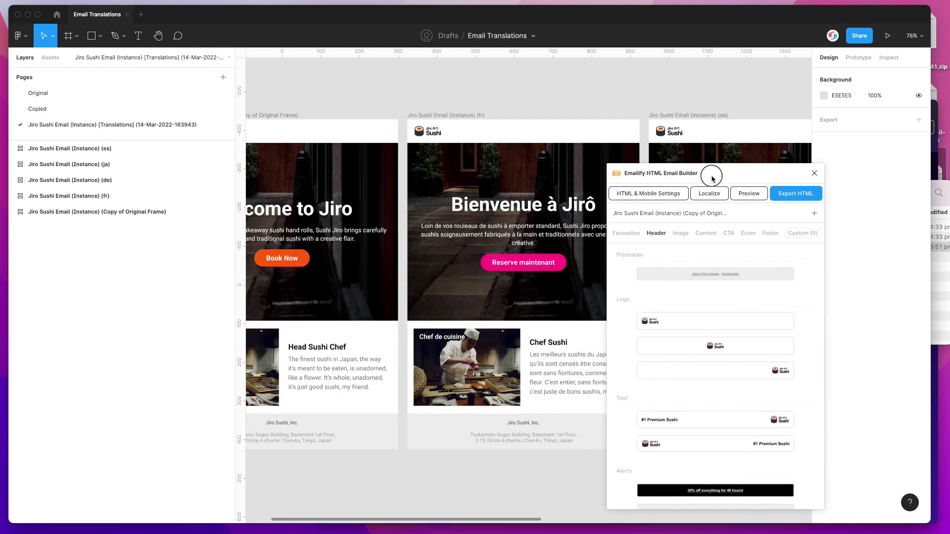
{"action": "scroll", "coordinate": [460, 117], "scroll_direction": "left", "scroll_amount": 4}
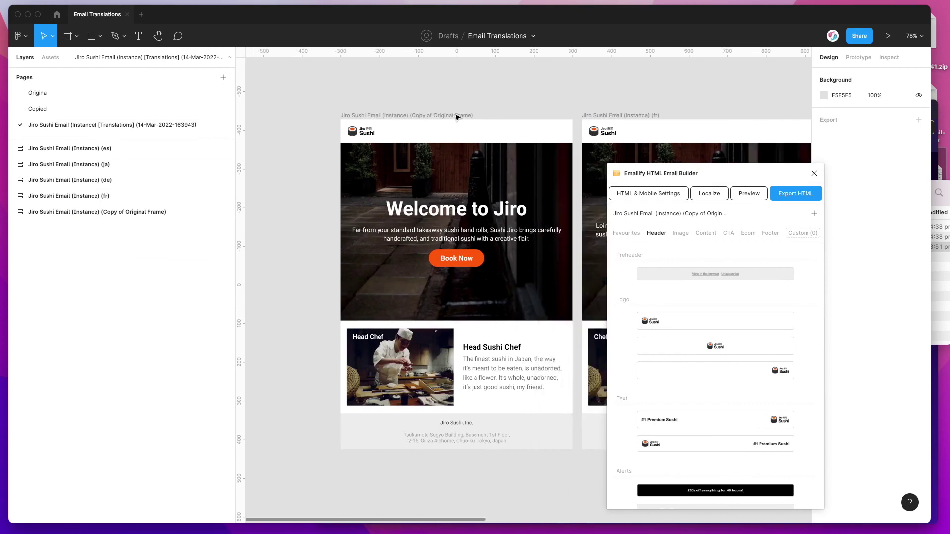
{"action": "scroll", "coordinate": [458, 116], "scroll_direction": "right", "scroll_amount": 15}
{"action": "scroll", "coordinate": [454, 98], "scroll_direction": "right", "scroll_amount": 6}
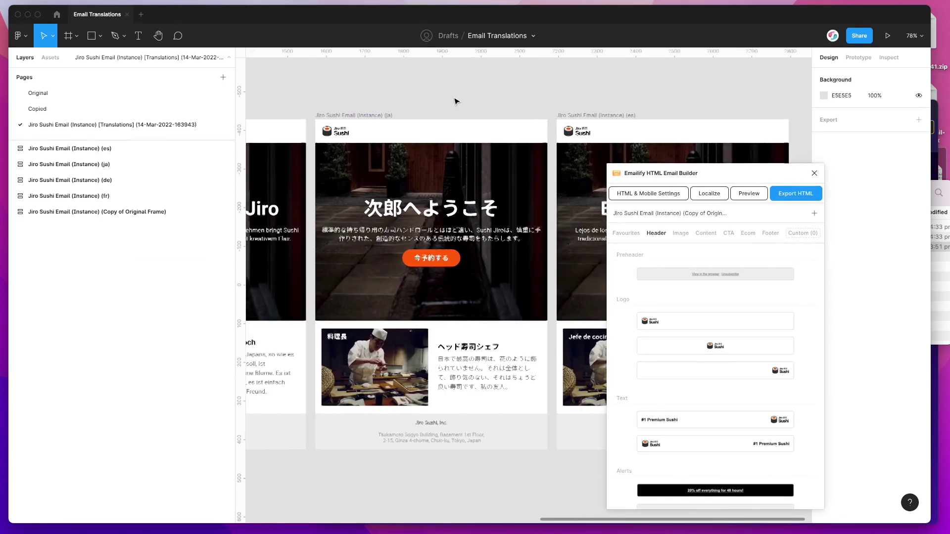
- Open Emailify's HTML export and select all five emails for export
{"action": "mouse_move", "coordinate": [669, 172]}
{"action": "left_mouse_down"}
{"action": "mouse_move", "coordinate": [637, 156]}
{"action": "mouse_move", "coordinate": [678, 159]}
{"action": "mouse_move", "coordinate": [669, 161]}
{"action": "left_mouse_up"}
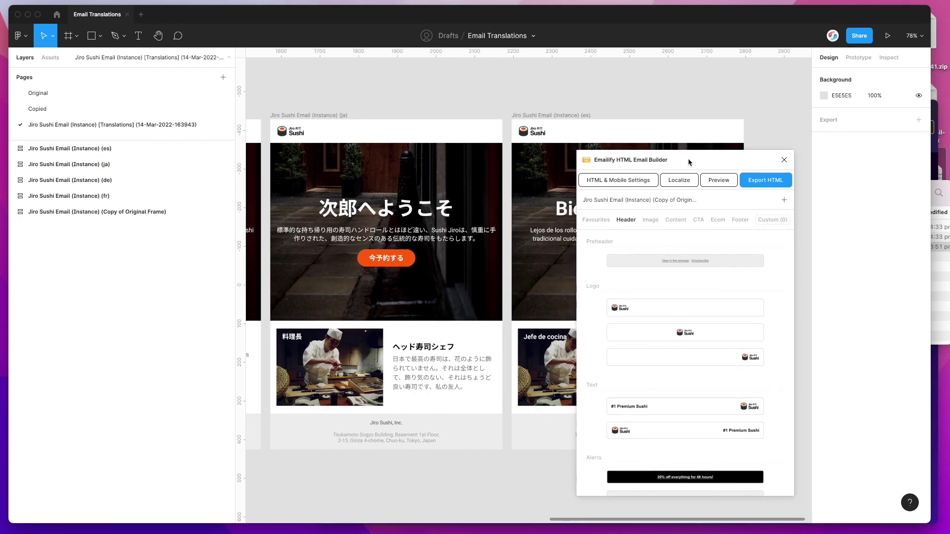
{"action": "left_click", "coordinate": [765, 181]}
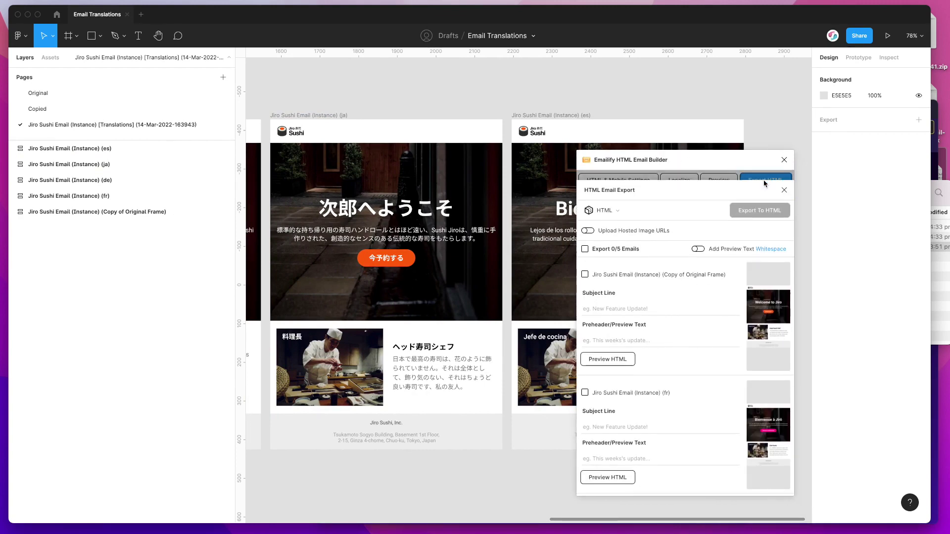
{"action": "left_click", "coordinate": [585, 249]}
{"action": "scroll", "coordinate": [598, 293], "scroll_direction": "down", "scroll_amount": 5}
{"action": "scroll", "coordinate": [598, 292], "scroll_direction": "down", "scroll_amount": 3}
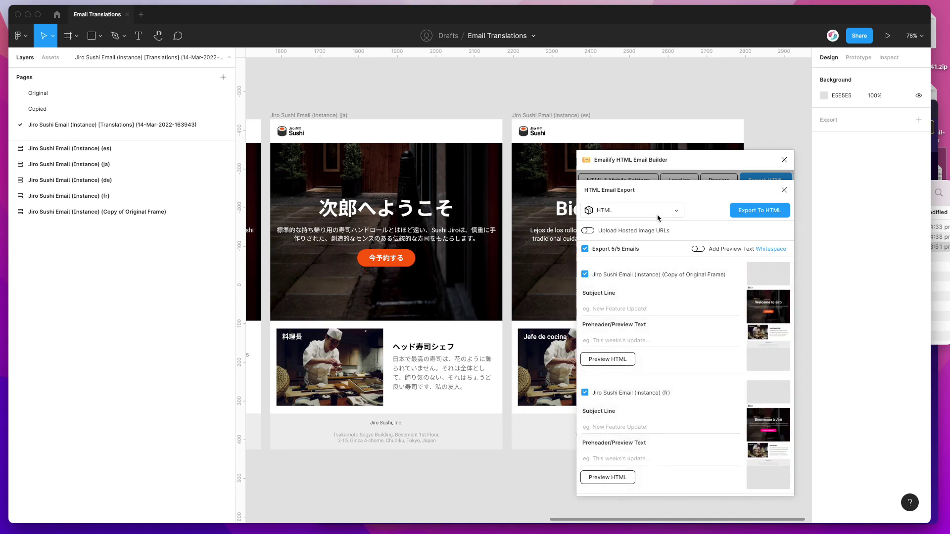
- Look through the available download formats and upload platforms, keeping HTML as the export format
{"action": "left_click", "coordinate": [627, 211]}
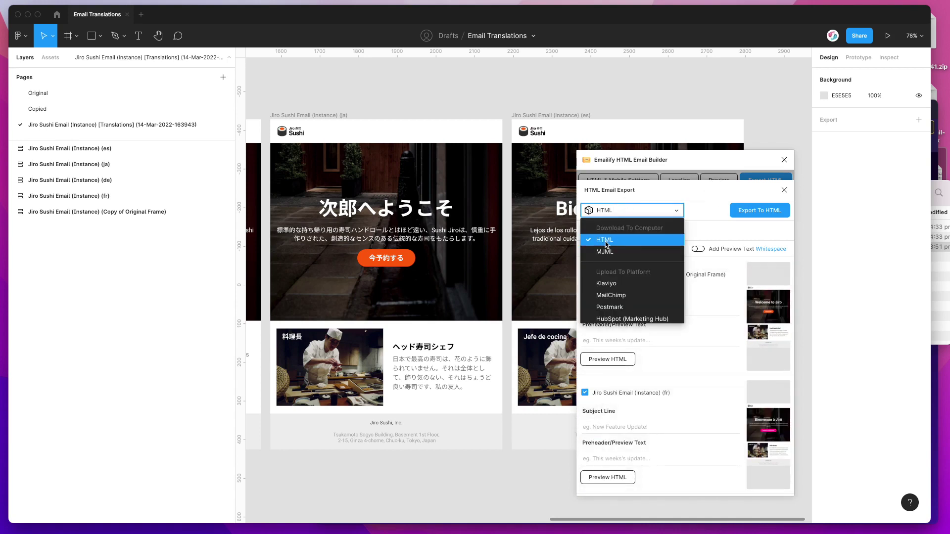
{"action": "scroll", "coordinate": [609, 248], "scroll_direction": "down", "scroll_amount": 3}
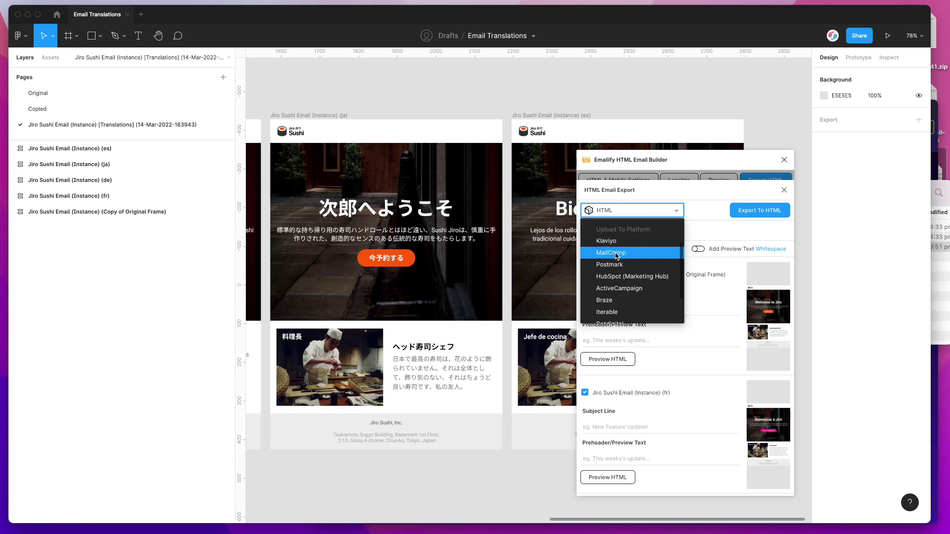
{"action": "scroll", "coordinate": [619, 297], "scroll_direction": "down", "scroll_amount": 2}
{"action": "scroll", "coordinate": [618, 270], "scroll_direction": "up", "scroll_amount": 5}
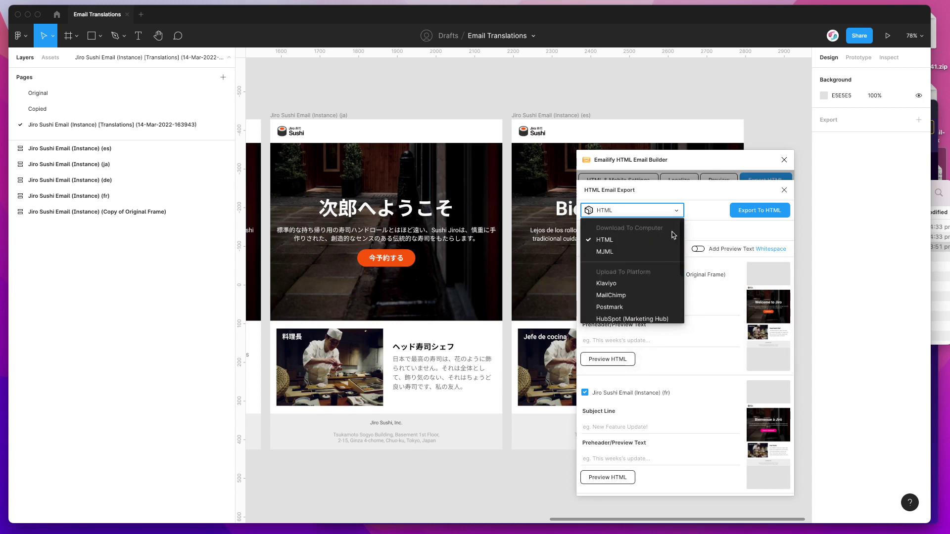
{"action": "left_click", "coordinate": [609, 242]}
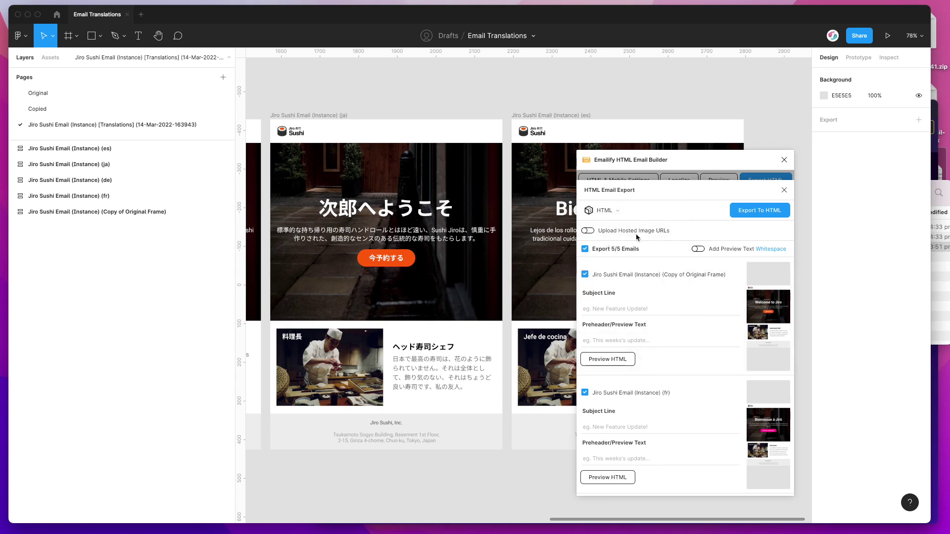
- Export the five selected emails to HTML and download the zip file
{"action": "left_click", "coordinate": [750, 212]}
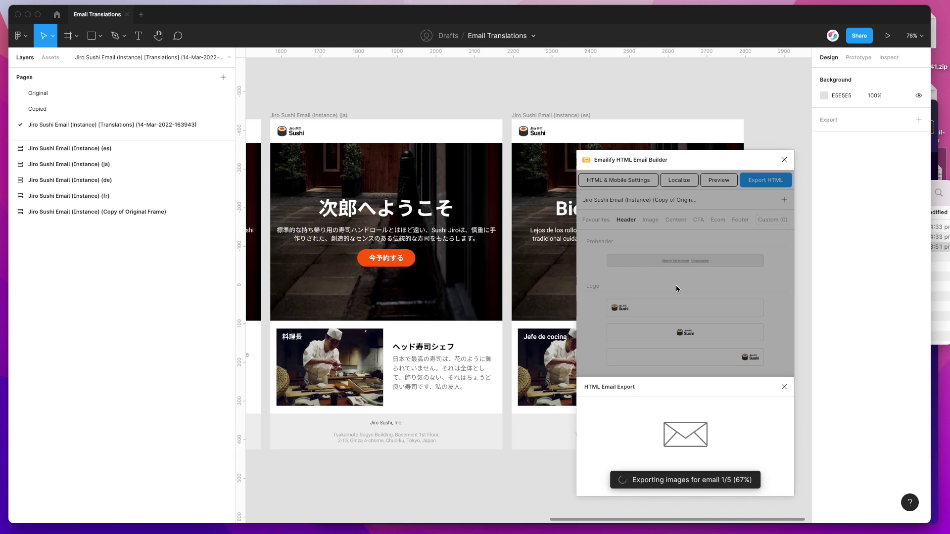
{"action": "scroll", "coordinate": [421, 272], "scroll_direction": "left", "scroll_amount": 3}
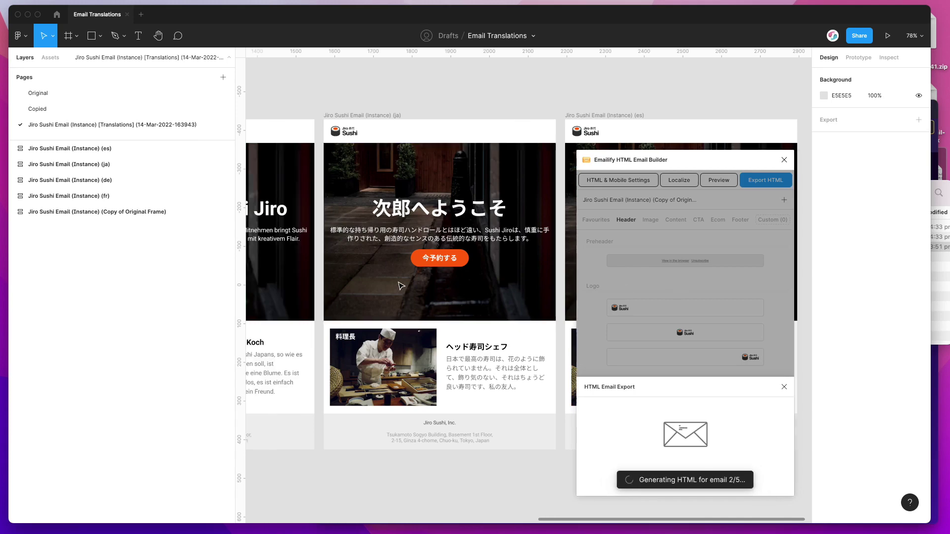
{"action": "scroll", "coordinate": [469, 230], "scroll_direction": "left", "scroll_amount": 15}
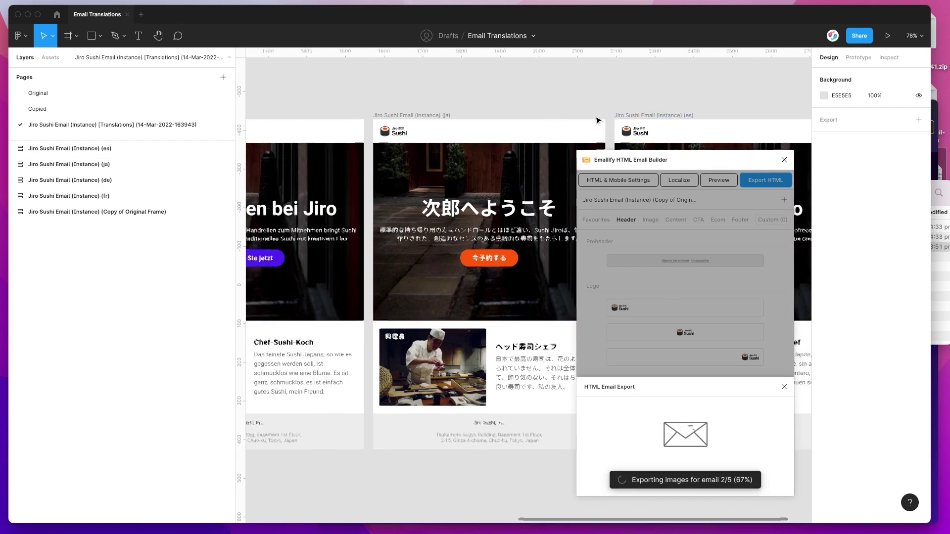
{"action": "scroll", "coordinate": [494, 129], "scroll_direction": "left", "scroll_amount": 10}
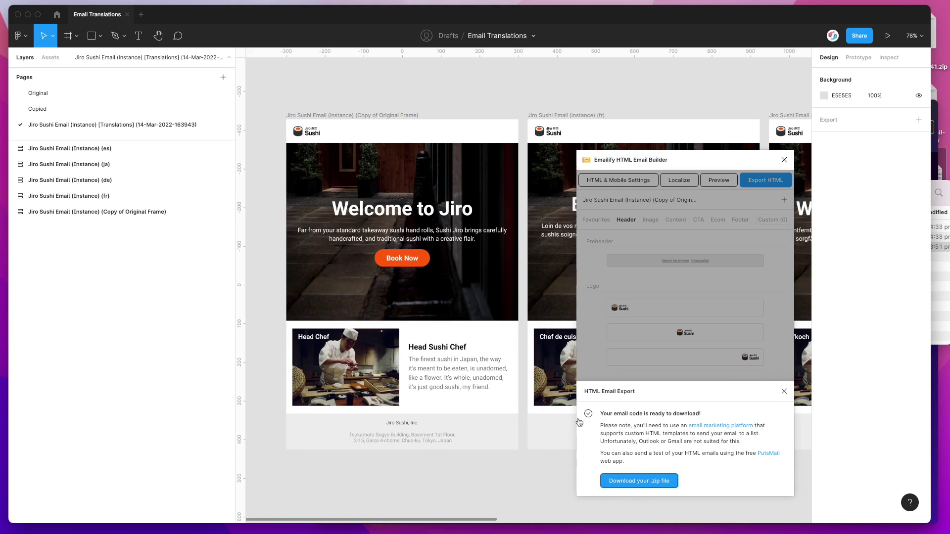
{"action": "left_click", "coordinate": [639, 481]}
{"action": "left_click", "coordinate": [646, 362]}
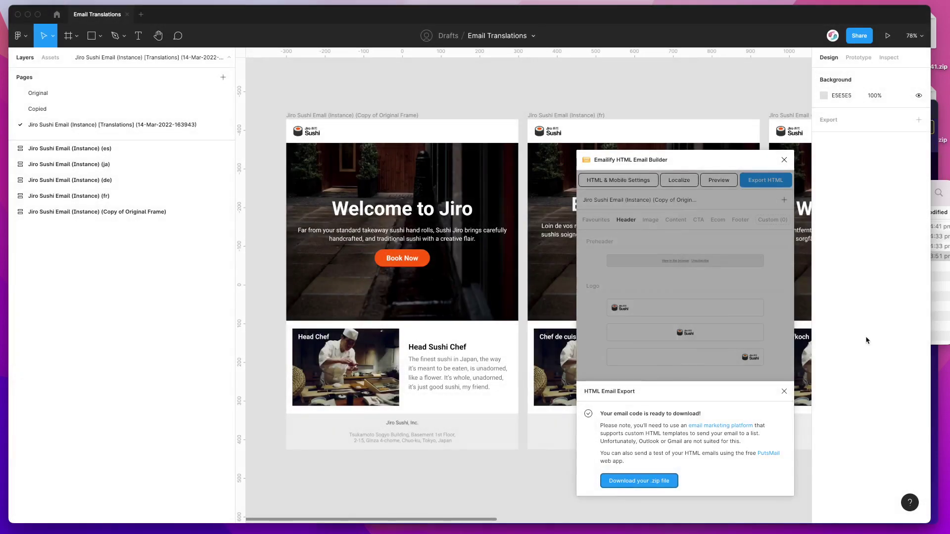
- Switch to Finder, extract email-translations-emailify-html-14-Mar-2022-164131.zip on the Desktop and open the extracted folder
{"action": "left_click", "coordinate": [938, 312]}
{"action": "left_click", "coordinate": [763, 228]}
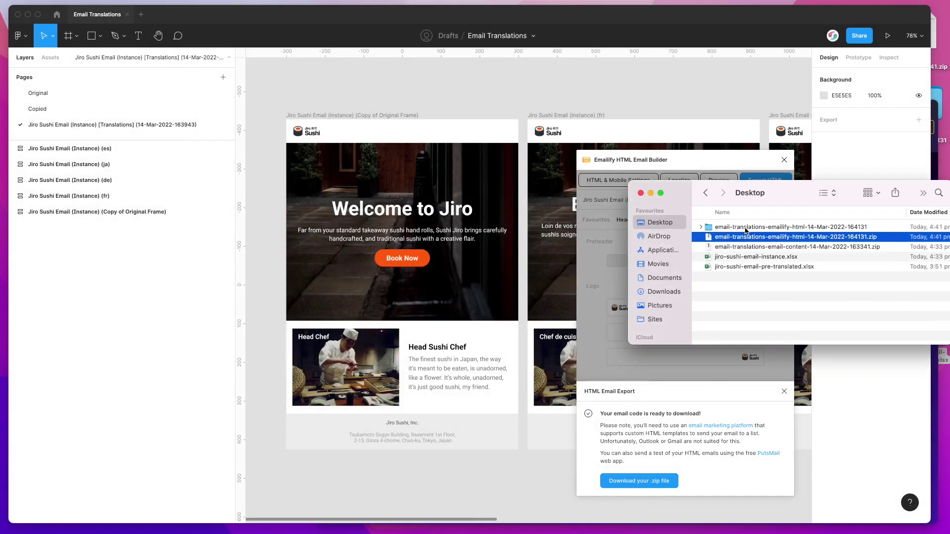
{"action": "left_click", "coordinate": [739, 228]}
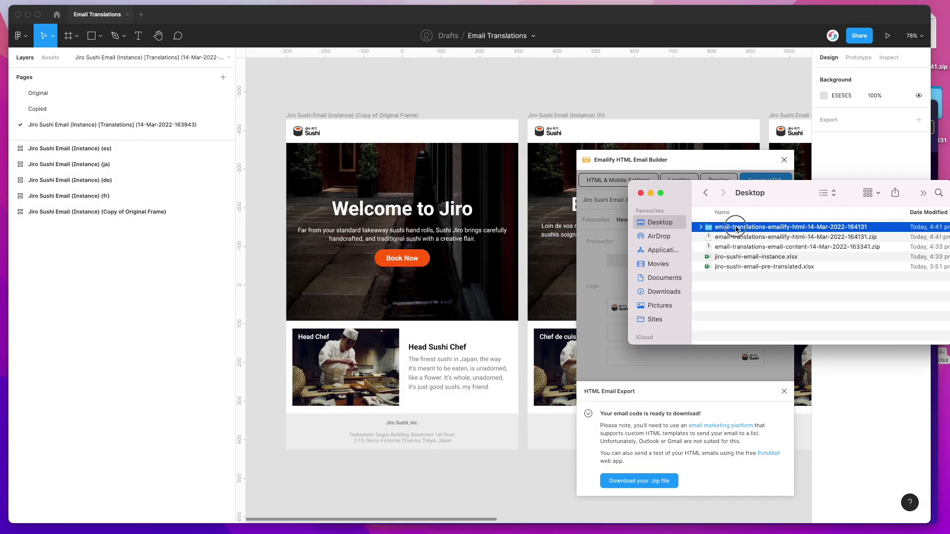
{"action": "double_click", "coordinate": [737, 229]}
- Open the jiro-sushi-email-instance-de folder and expand its img folder to inspect the exported files
{"action": "left_click_drag", "start_coordinate": [782, 198], "coordinate": [737, 178]}
{"action": "double_click", "coordinate": [711, 219]}
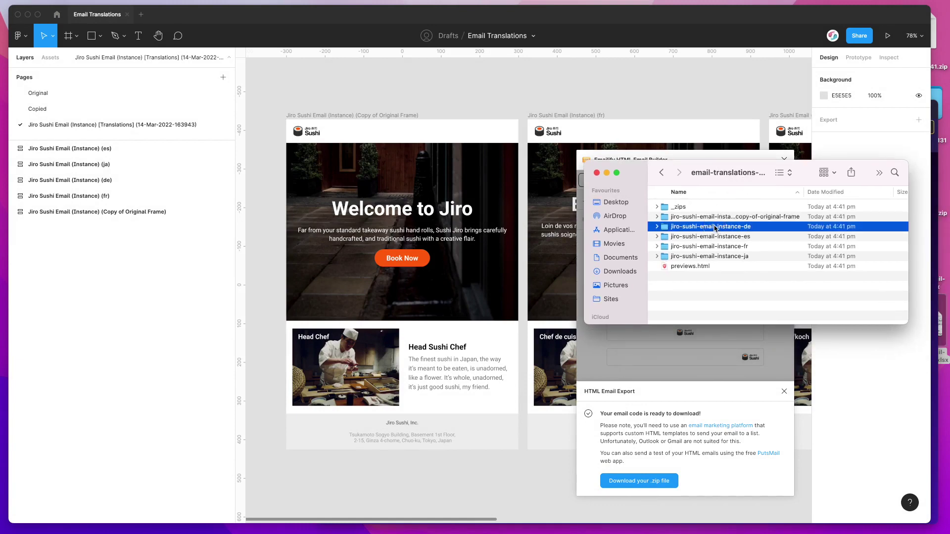
{"action": "left_click", "coordinate": [683, 208]}
{"action": "left_click", "coordinate": [658, 207]}
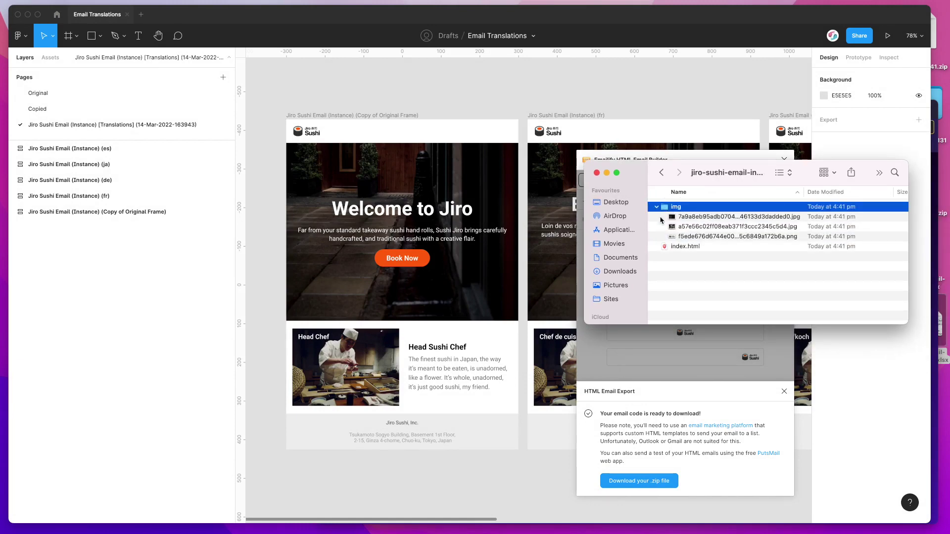
- Go back to the extracted email-translations folder and open previews.html in the web browser
{"action": "left_click", "coordinate": [662, 173]}
{"action": "left_click", "coordinate": [685, 270]}
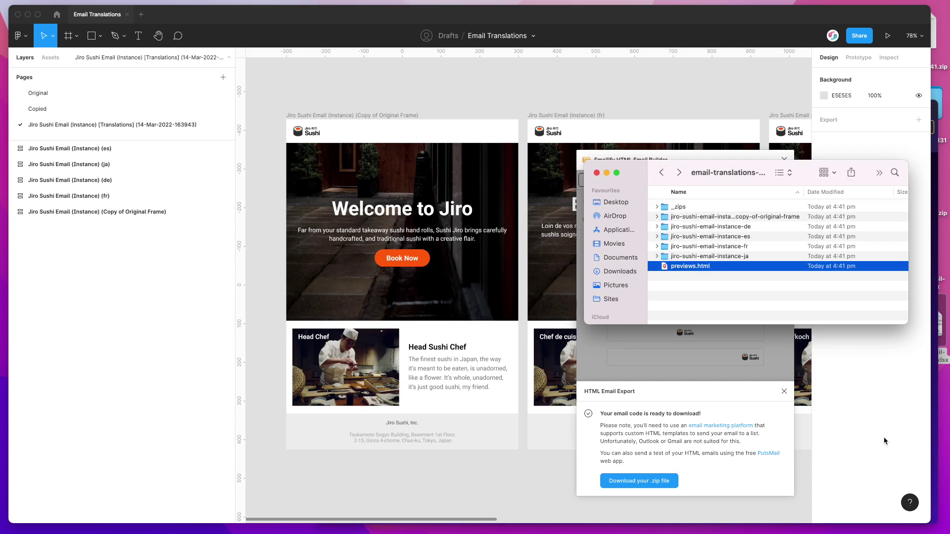
{"action": "key", "text": "super+o"}
{"action": "left_click_drag", "start_coordinate": [776, 114], "coordinate": [783, 272]}
{"action": "left_click", "coordinate": [731, 174]}
{"action": "left_click_drag", "start_coordinate": [697, 269], "coordinate": [539, 269]}
{"action": "left_click_drag", "start_coordinate": [655, 271], "coordinate": [427, 80]}
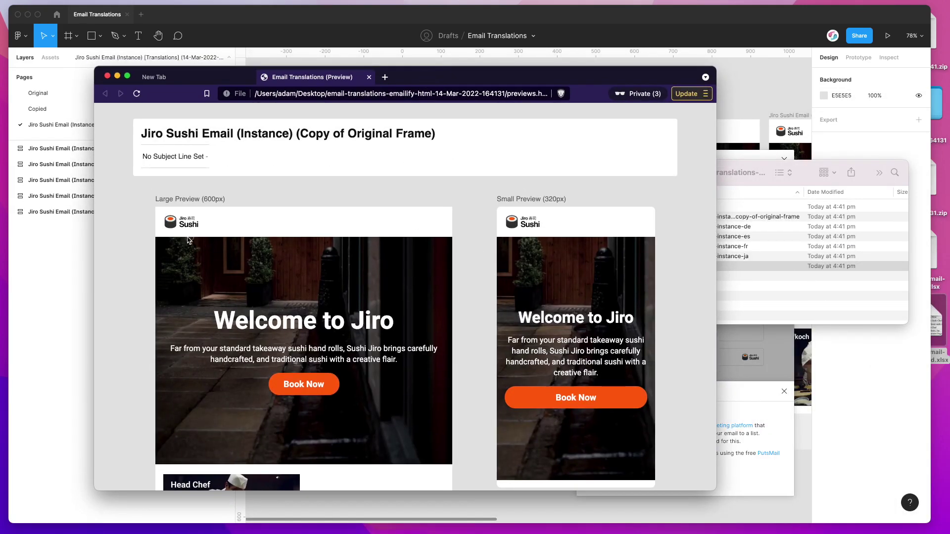
- Examine the large and small previews of the original English and the French Jiro Sushi emails
{"action": "scroll", "coordinate": [124, 232], "scroll_direction": "down", "scroll_amount": 5}
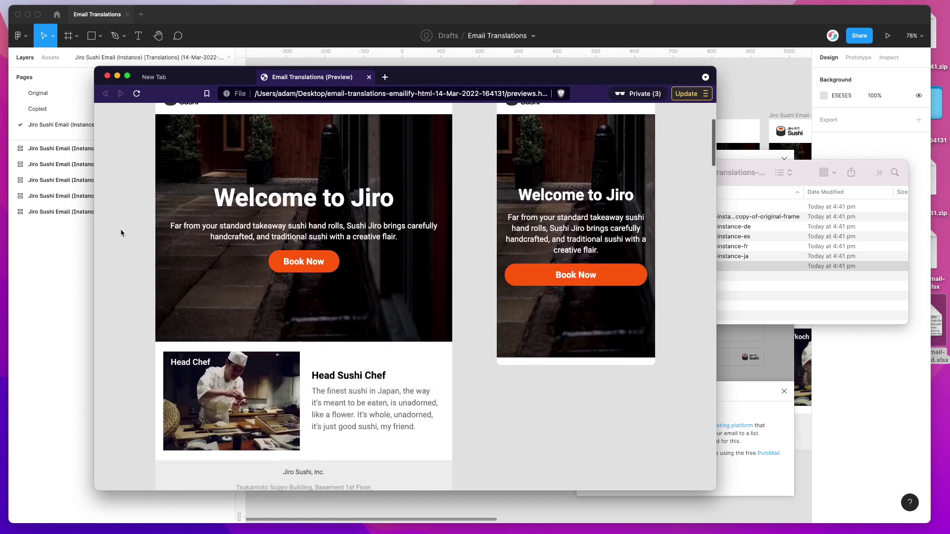
{"action": "scroll", "coordinate": [121, 233], "scroll_direction": "down", "scroll_amount": 15}
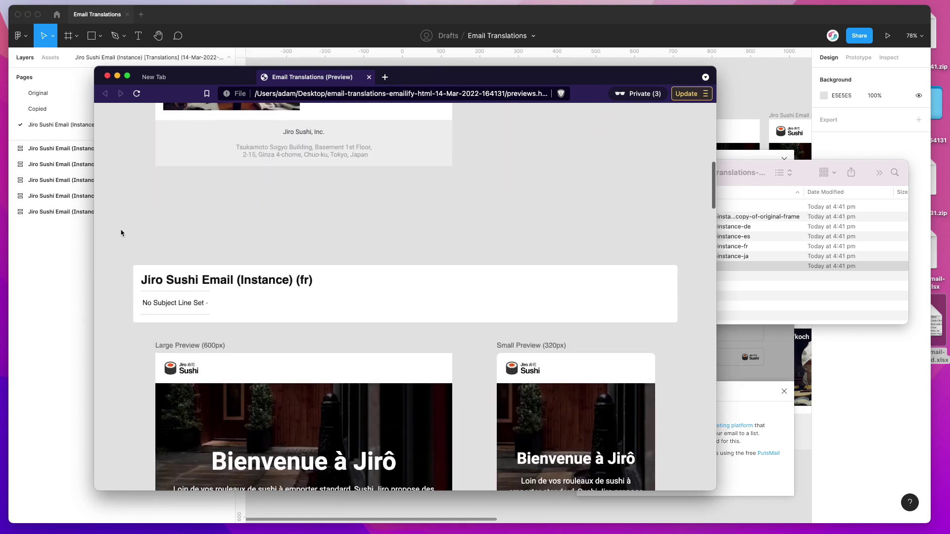
{"action": "left_click_drag", "start_coordinate": [142, 179], "coordinate": [317, 179]}
{"action": "left_click", "coordinate": [295, 193]}
{"action": "scroll", "coordinate": [297, 208], "scroll_direction": "down", "scroll_amount": 2}
{"action": "scroll", "coordinate": [298, 223], "scroll_direction": "down", "scroll_amount": 2}
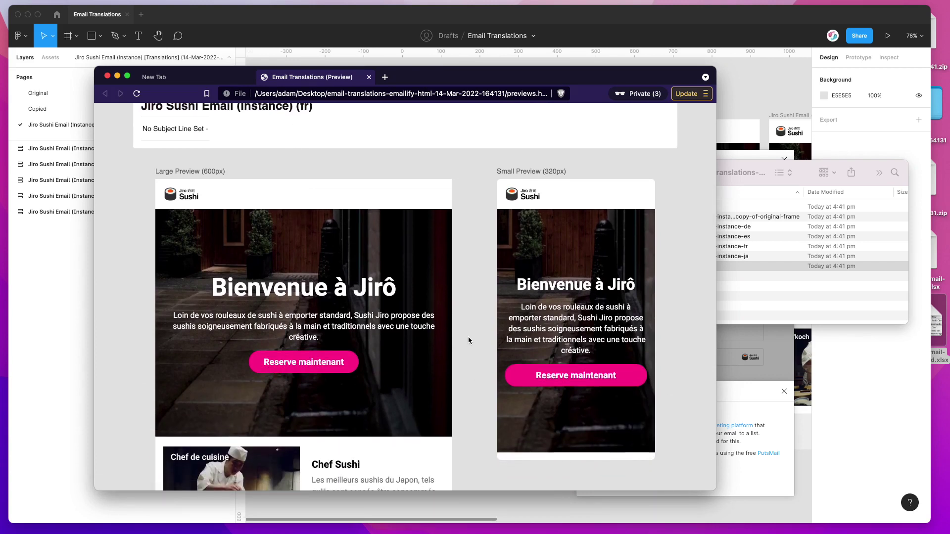
{"action": "scroll", "coordinate": [468, 336], "scroll_direction": "down", "scroll_amount": 2}
{"action": "scroll", "coordinate": [468, 336], "scroll_direction": "down", "scroll_amount": 8}
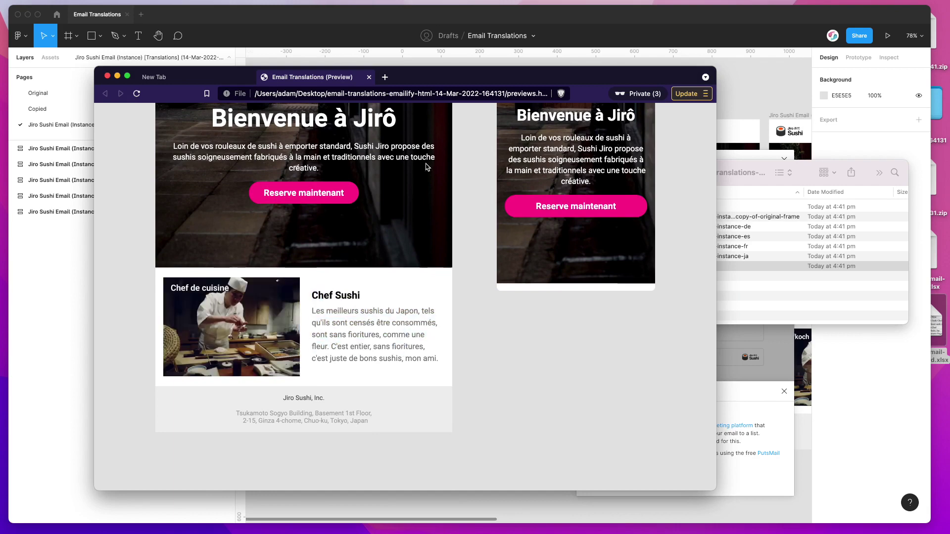
{"action": "left_click_drag", "start_coordinate": [429, 167], "coordinate": [388, 121]}
- Examine the German email preview, checking that its heading and body copy are live, selectable text
{"action": "scroll", "coordinate": [378, 225], "scroll_direction": "up", "scroll_amount": 15}
{"action": "scroll", "coordinate": [378, 224], "scroll_direction": "down", "scroll_amount": 1}
{"action": "scroll", "coordinate": [377, 224], "scroll_direction": "up", "scroll_amount": 2}
{"action": "left_click_drag", "start_coordinate": [243, 324], "coordinate": [384, 388]}
{"action": "left_click", "coordinate": [301, 318]}
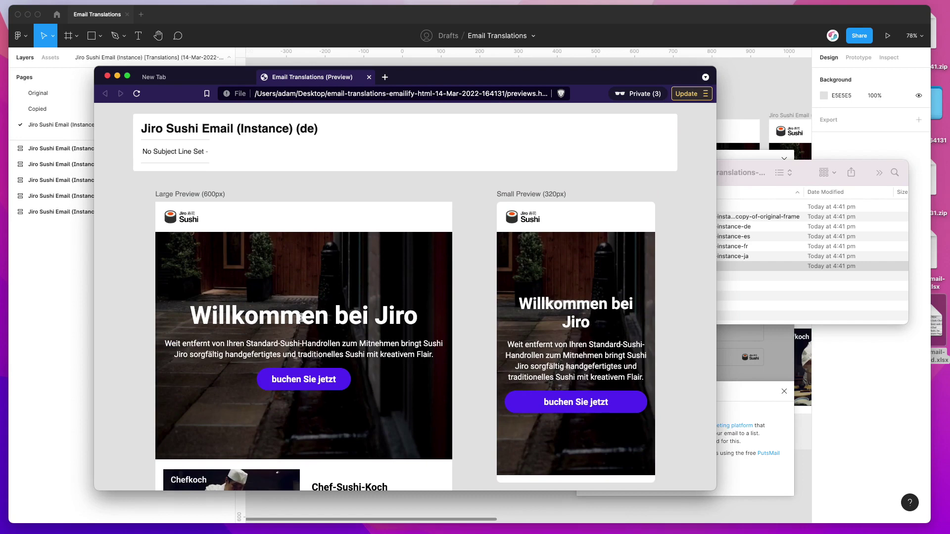
{"action": "left_click_drag", "start_coordinate": [195, 315], "coordinate": [433, 355]}
{"action": "left_click", "coordinate": [434, 355]}
{"action": "scroll", "coordinate": [233, 235], "scroll_direction": "down", "scroll_amount": 1}
{"action": "scroll", "coordinate": [287, 257], "scroll_direction": "down", "scroll_amount": 1}
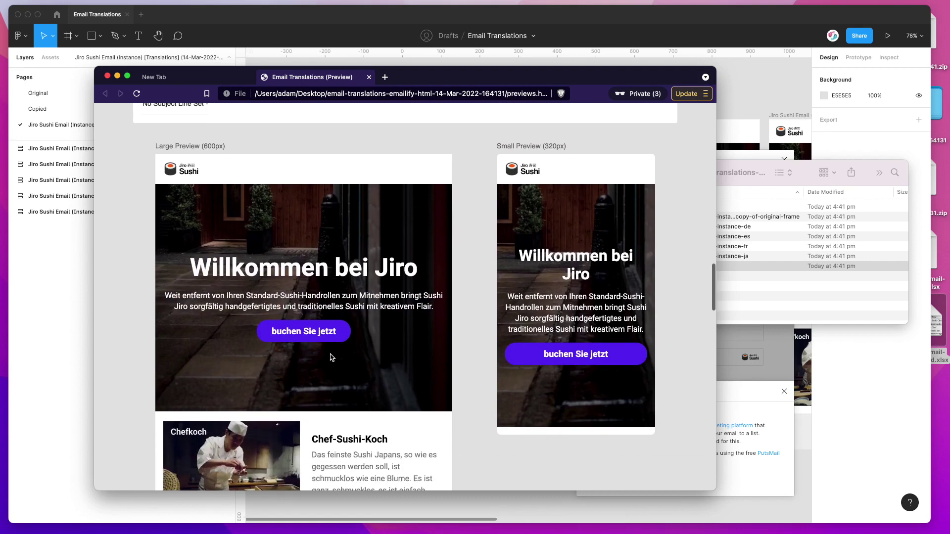
- Examine the Japanese email preview, checking its welcome heading, intro copy and head chef section as selectable text
{"action": "scroll", "coordinate": [471, 366], "scroll_direction": "down", "scroll_amount": 10}
{"action": "scroll", "coordinate": [471, 337], "scroll_direction": "down", "scroll_amount": 5}
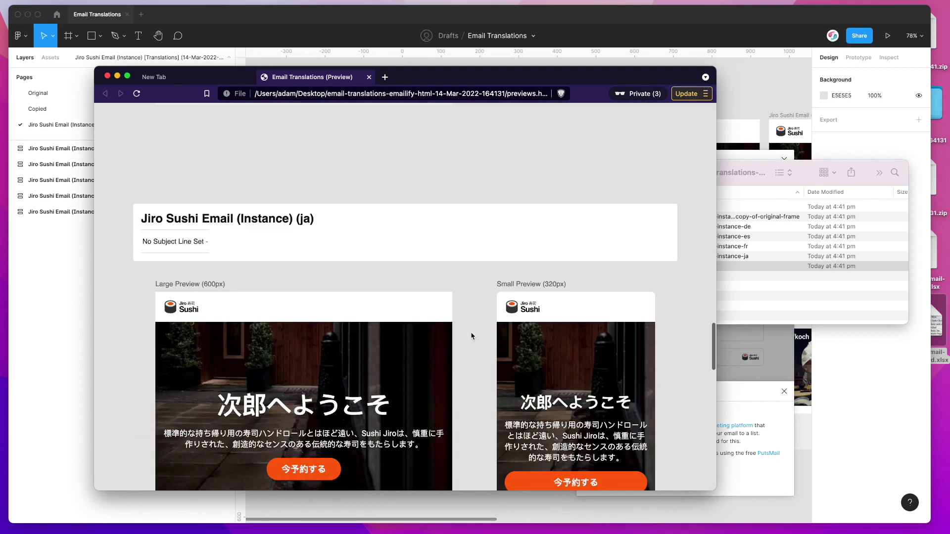
{"action": "scroll", "coordinate": [471, 335], "scroll_direction": "down", "scroll_amount": 1}
{"action": "triple_click", "coordinate": [216, 288]}
{"action": "triple_click", "coordinate": [218, 287]}
{"action": "scroll", "coordinate": [165, 333], "scroll_direction": "down", "scroll_amount": 5}
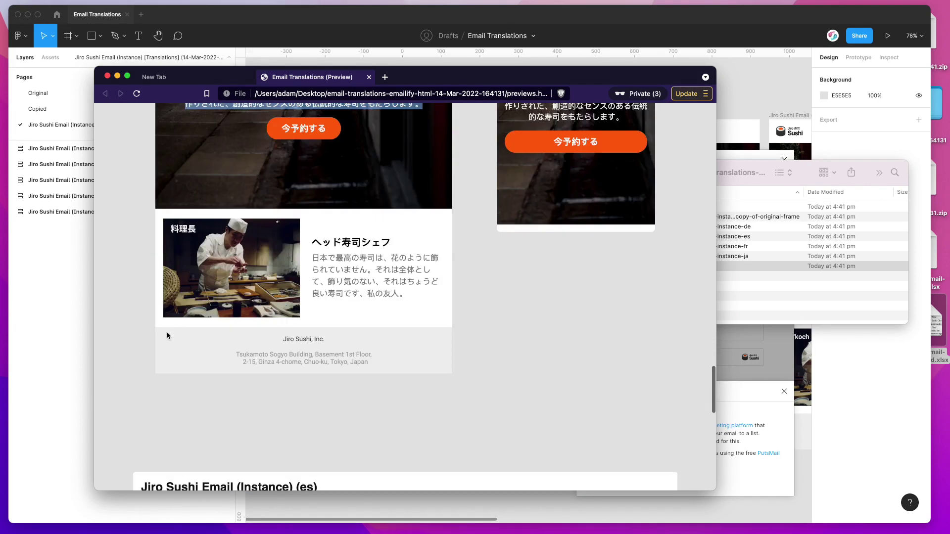
{"action": "left_click_drag", "start_coordinate": [165, 333], "coordinate": [312, 290]}
{"action": "left_click_drag", "start_coordinate": [424, 310], "coordinate": [308, 237]}
{"action": "left_click", "coordinate": [321, 238]}
- Examine the Spanish email preview down to its footer, checking the company name and address as selectable text
{"action": "scroll", "coordinate": [316, 248], "scroll_direction": "down", "scroll_amount": 10}
{"action": "scroll", "coordinate": [314, 249], "scroll_direction": "down", "scroll_amount": 3}
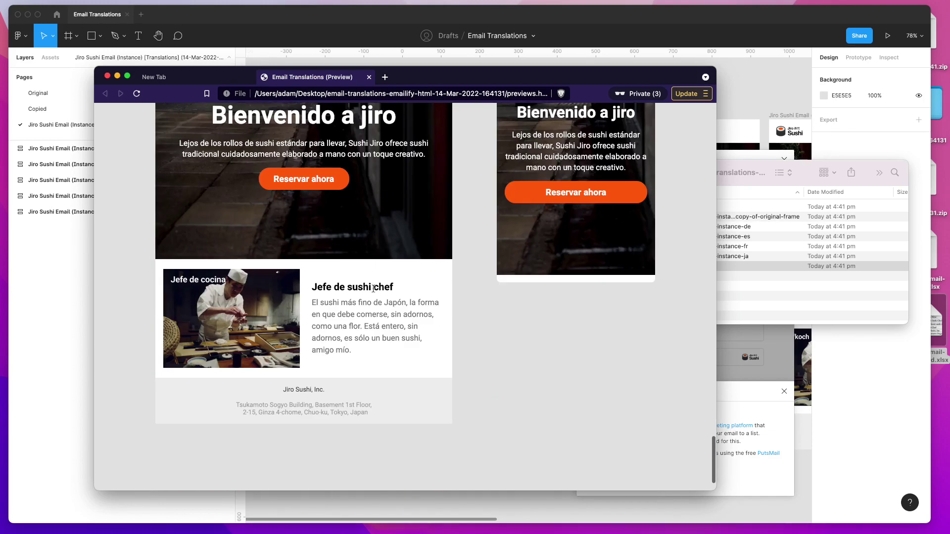
{"action": "left_click_drag", "start_coordinate": [281, 370], "coordinate": [369, 393]}
{"action": "left_click", "coordinate": [372, 396]}
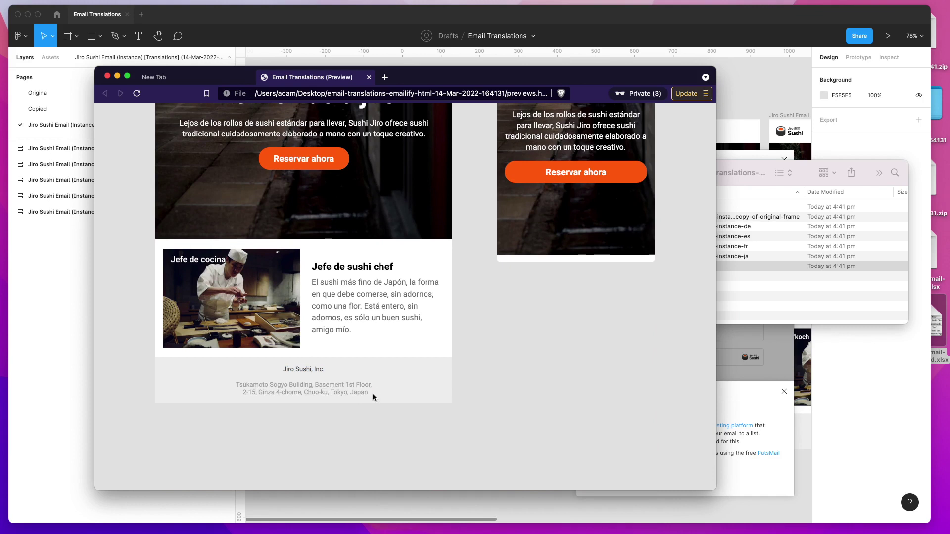
{"action": "left_click_drag", "start_coordinate": [285, 368], "coordinate": [384, 396]}
{"action": "left_click", "coordinate": [366, 396]}
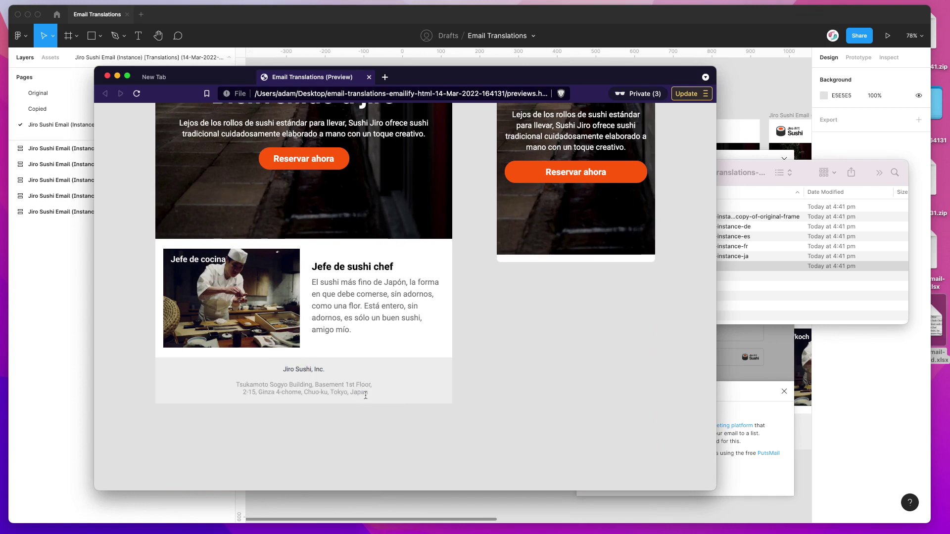
{"action": "left_click_drag", "start_coordinate": [390, 399], "coordinate": [280, 369]}
{"action": "left_click", "coordinate": [280, 369]}
{"action": "mouse_move", "coordinate": [376, 399]}
{"action": "left_mouse_down"}
{"action": "mouse_move", "coordinate": [270, 367]}
{"action": "mouse_move", "coordinate": [382, 399]}
{"action": "left_mouse_up"}
{"action": "left_click", "coordinate": [286, 369]}
{"action": "left_click", "coordinate": [371, 394]}
- Compare the Spanish email's large and small previews, including the small preview's lower content, and return to the start of the previews page
{"action": "scroll", "coordinate": [416, 384], "scroll_direction": "up", "scroll_amount": 3}
{"action": "scroll", "coordinate": [415, 384], "scroll_direction": "up", "scroll_amount": 2}
{"action": "scroll", "coordinate": [361, 430], "scroll_direction": "down", "scroll_amount": 2}
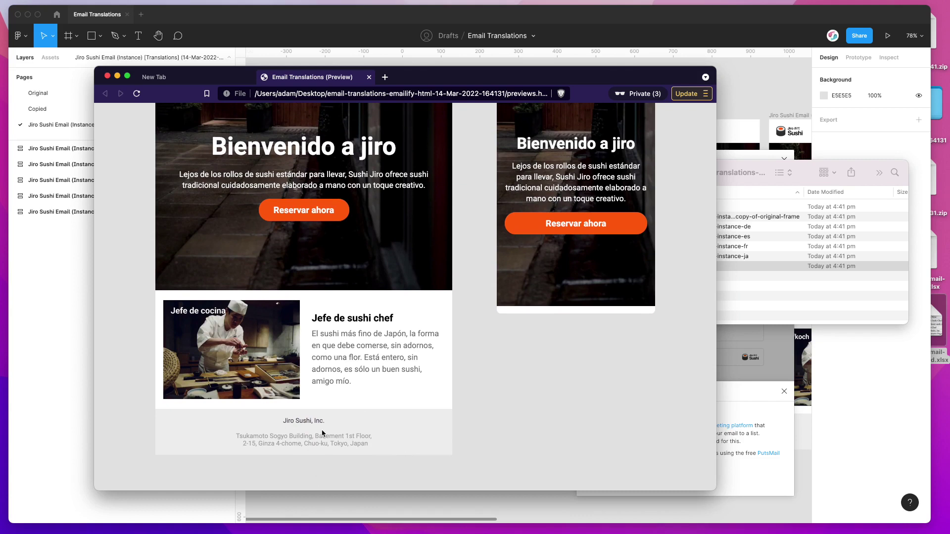
{"action": "scroll", "coordinate": [380, 447], "scroll_direction": "up", "scroll_amount": 1}
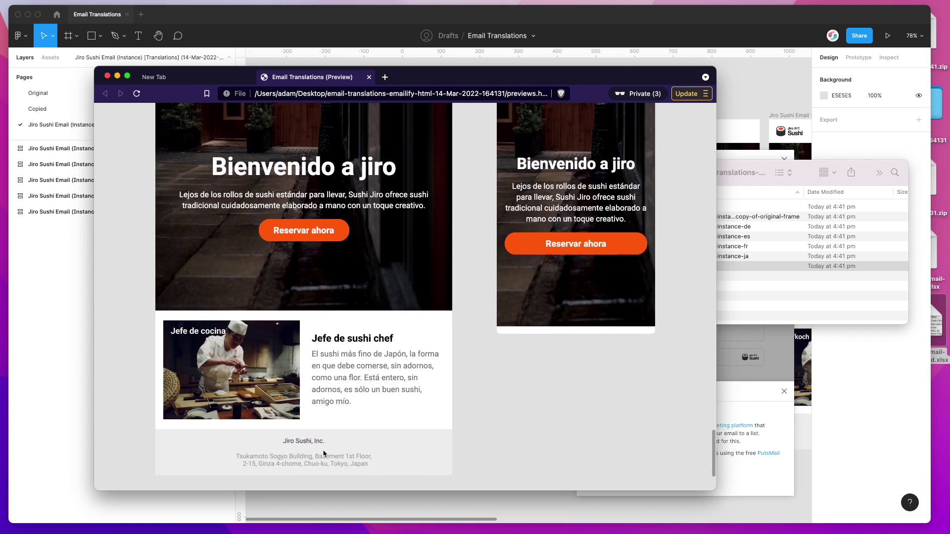
{"action": "scroll", "coordinate": [411, 356], "scroll_direction": "up", "scroll_amount": 1}
{"action": "scroll", "coordinate": [555, 314], "scroll_direction": "down", "scroll_amount": 5}
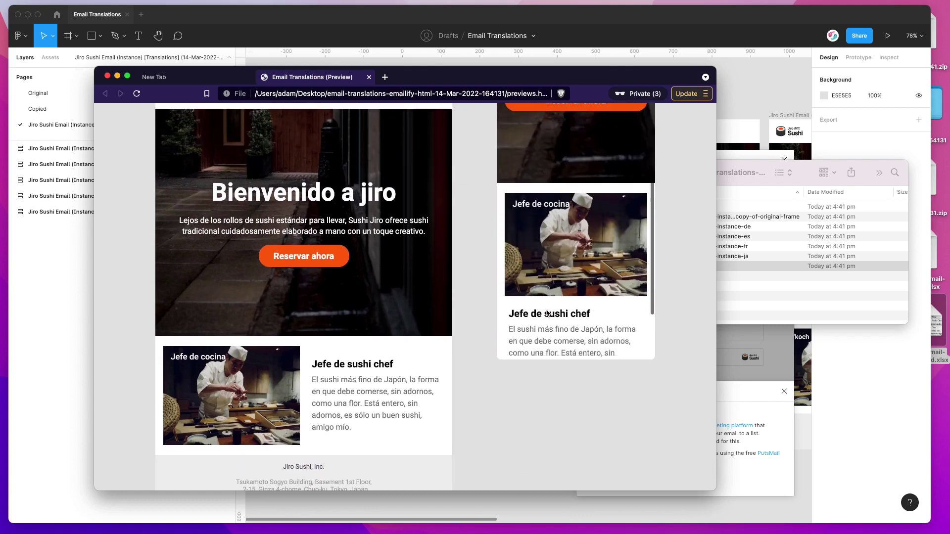
{"action": "scroll", "coordinate": [475, 272], "scroll_direction": "up", "scroll_amount": 10}
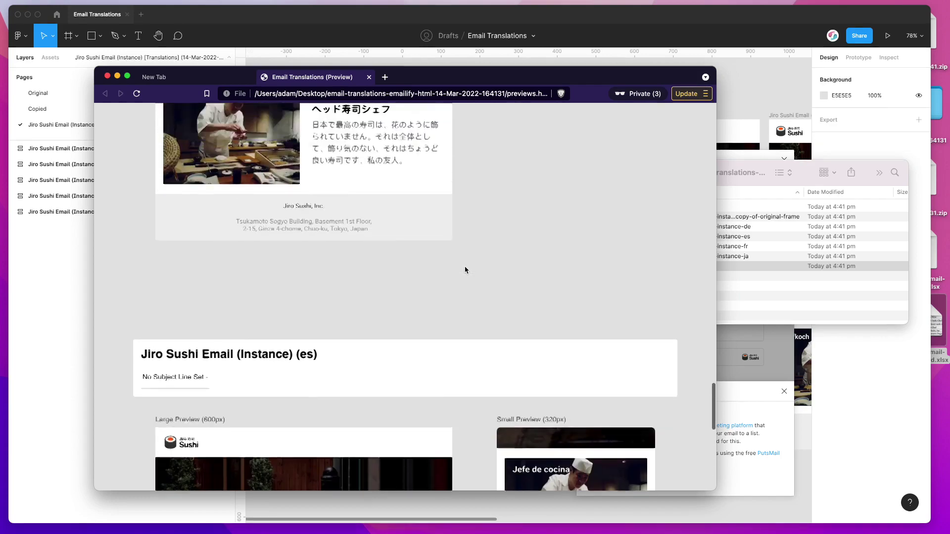
{"action": "scroll", "coordinate": [465, 269], "scroll_direction": "up", "scroll_amount": 15}
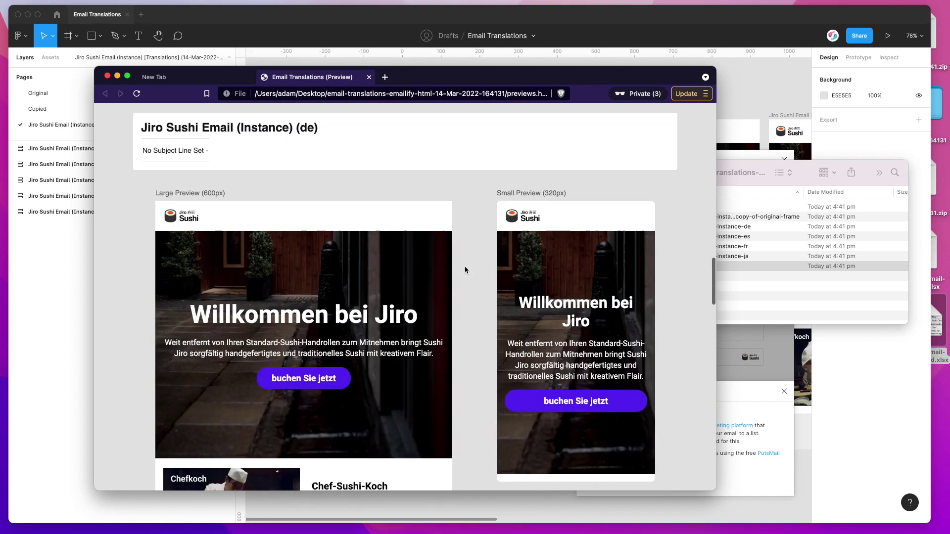
{"action": "scroll", "coordinate": [469, 270], "scroll_direction": "up", "scroll_amount": 15}
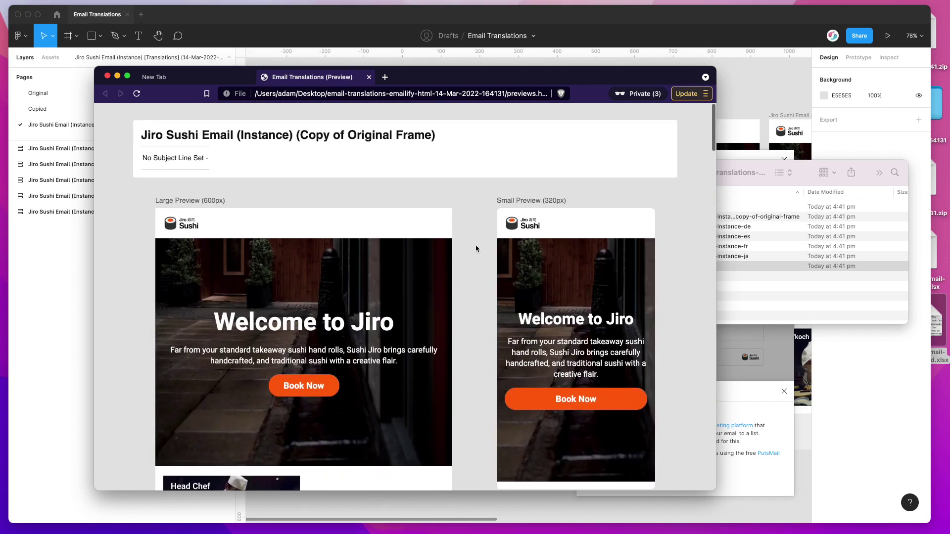
- Switch to Finder and expand the Japanese, French, Spanish and German email folders to inspect their exported files
{"action": "left_click", "coordinate": [707, 266]}
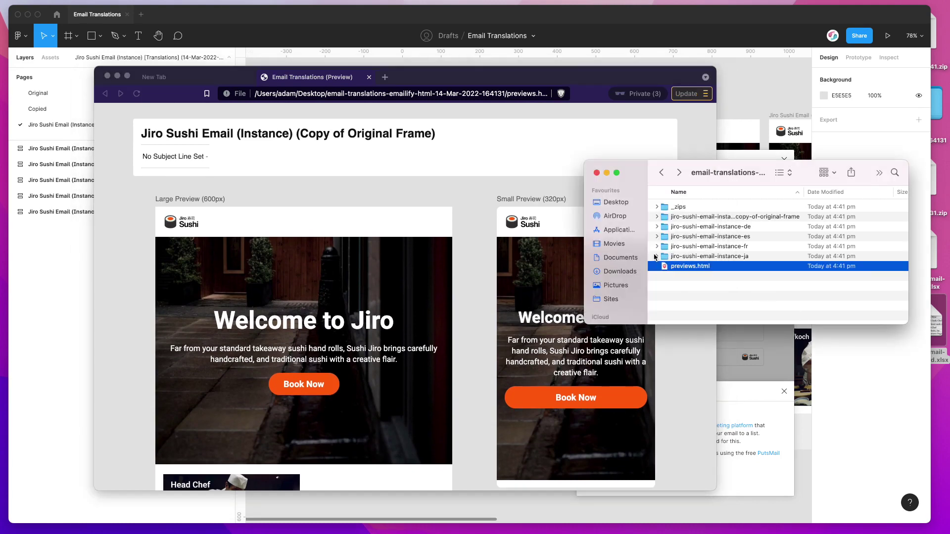
{"action": "left_click", "coordinate": [657, 256]}
{"action": "left_click", "coordinate": [657, 246]}
{"action": "left_click", "coordinate": [657, 236]}
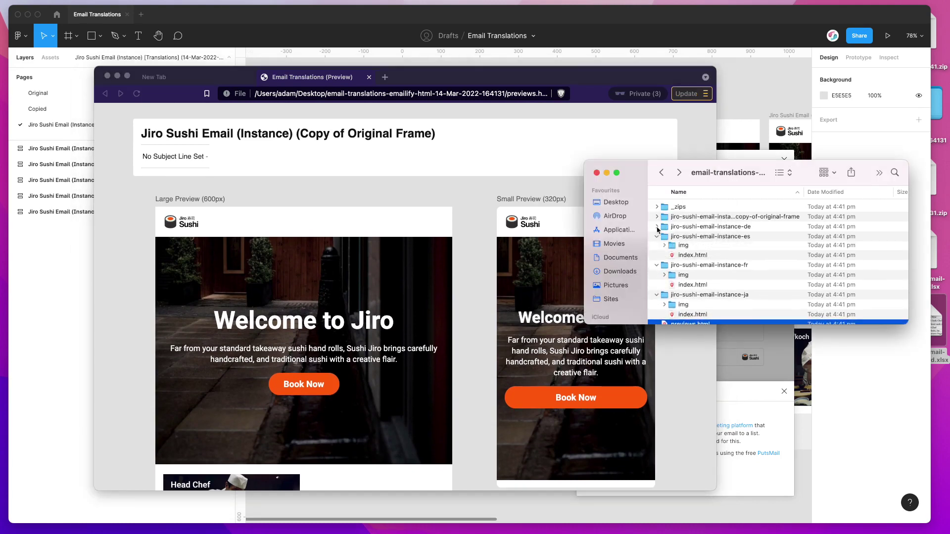
{"action": "left_click", "coordinate": [657, 227]}
- Open the German email's index.html in the browser and check its responsiveness by narrowing and re-widening the window
{"action": "left_click", "coordinate": [694, 278]}
{"action": "left_click_drag", "start_coordinate": [697, 278], "coordinate": [476, 247]}
{"action": "scroll", "coordinate": [583, 336], "scroll_direction": "down", "scroll_amount": 2}
{"action": "left_click_drag", "start_coordinate": [715, 322], "coordinate": [276, 303]}
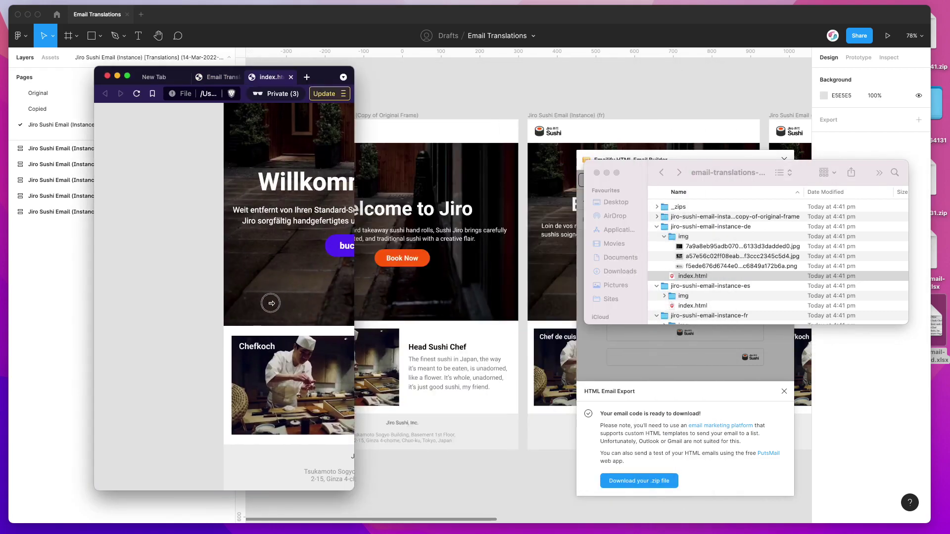
{"action": "left_click_drag", "start_coordinate": [355, 303], "coordinate": [603, 307]}
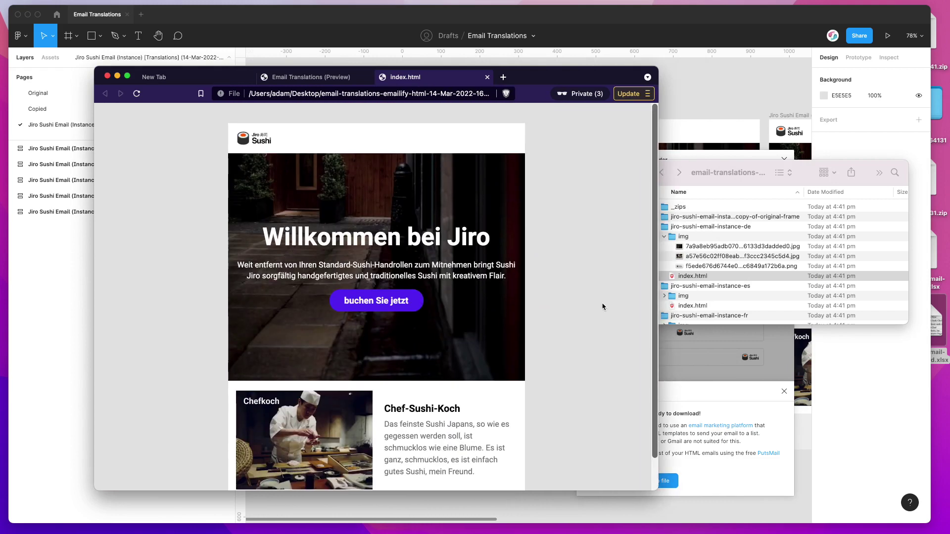
- Close the German index.html, the previews page and the remaining new tab in the browser
{"action": "left_click", "coordinate": [487, 77]}
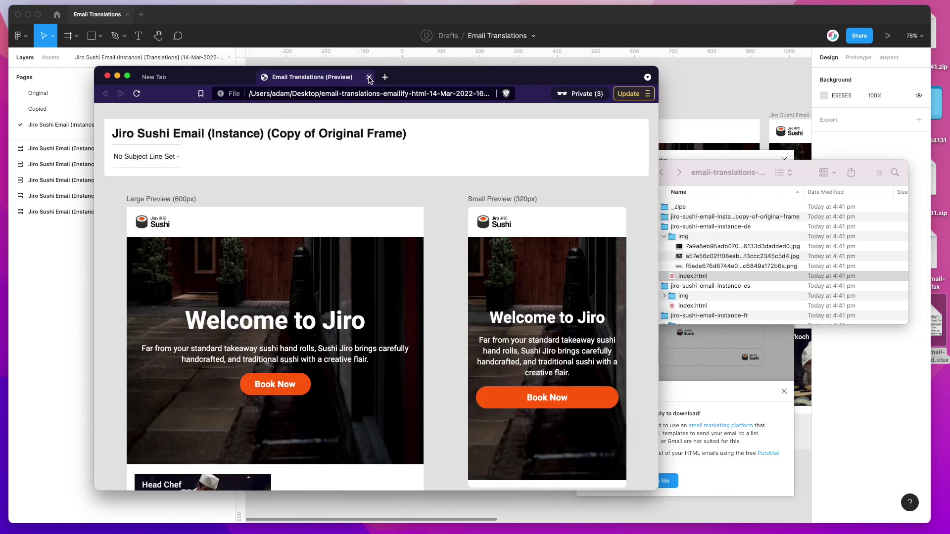
{"action": "left_click", "coordinate": [369, 78]}
{"action": "left_click", "coordinate": [251, 77]}
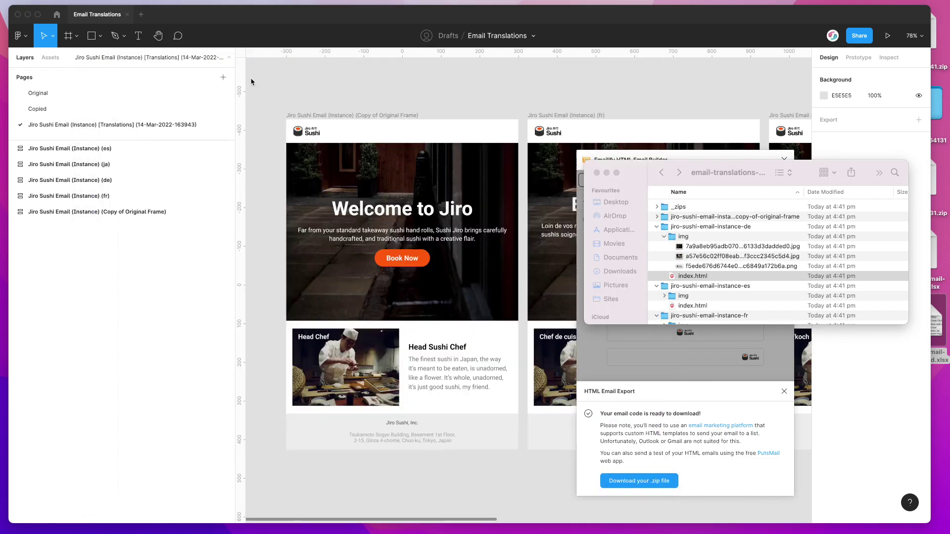
- Return to the Emailify plugin in Figma, open Localize and go back from the translated frames to the translation export options
{"action": "left_click", "coordinate": [632, 164]}
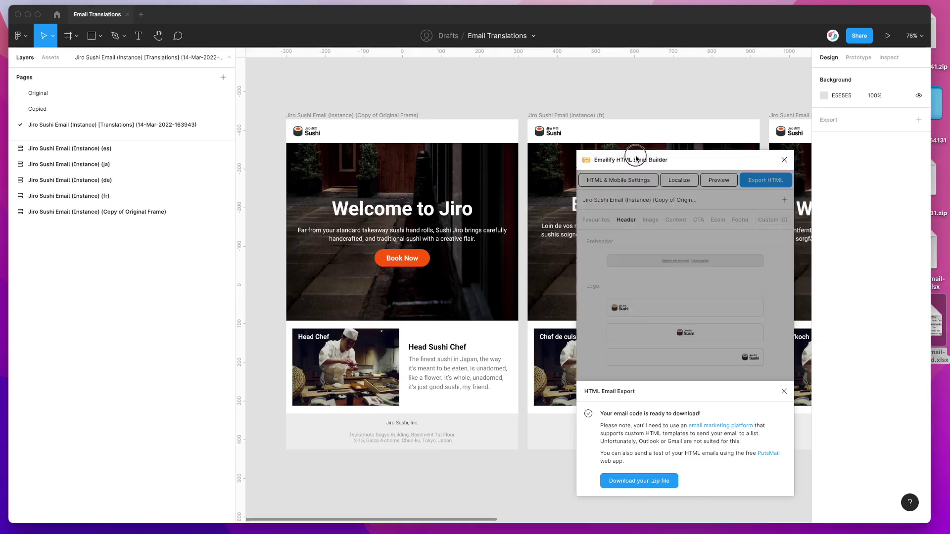
{"action": "left_click", "coordinate": [691, 243]}
{"action": "left_click", "coordinate": [685, 187]}
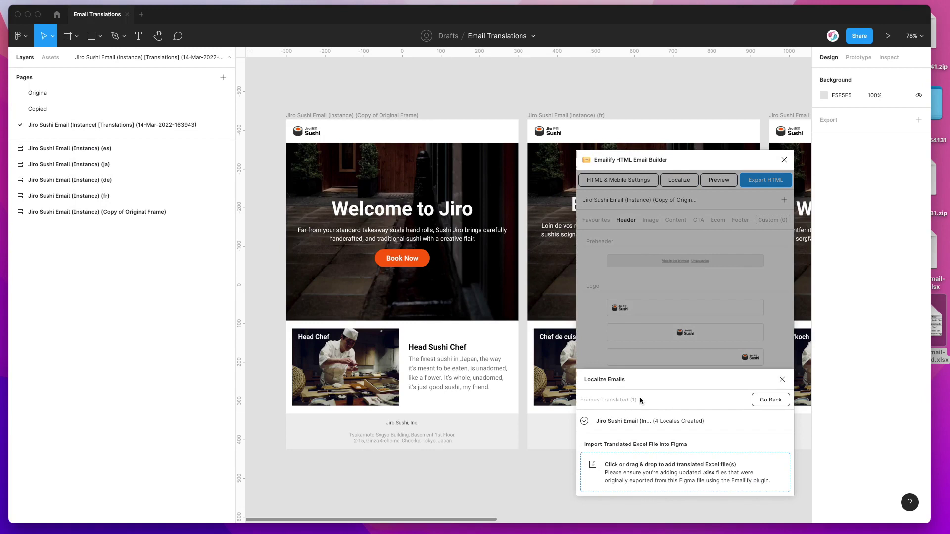
{"action": "left_click", "coordinate": [768, 401]}
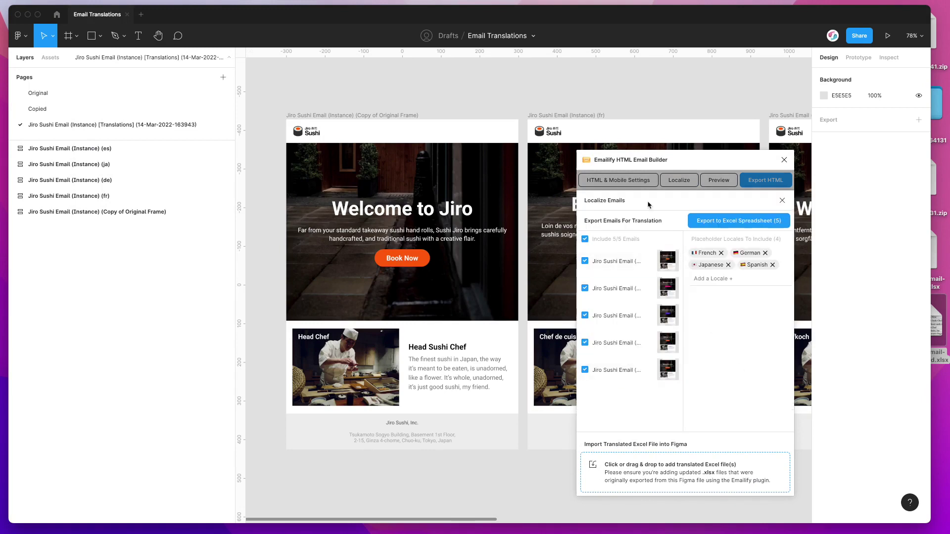
- Switch to the Copied page and reopen the Localize options for its Jiro Sushi email
{"action": "left_click", "coordinate": [92, 110]}
{"action": "left_click", "coordinate": [780, 201]}
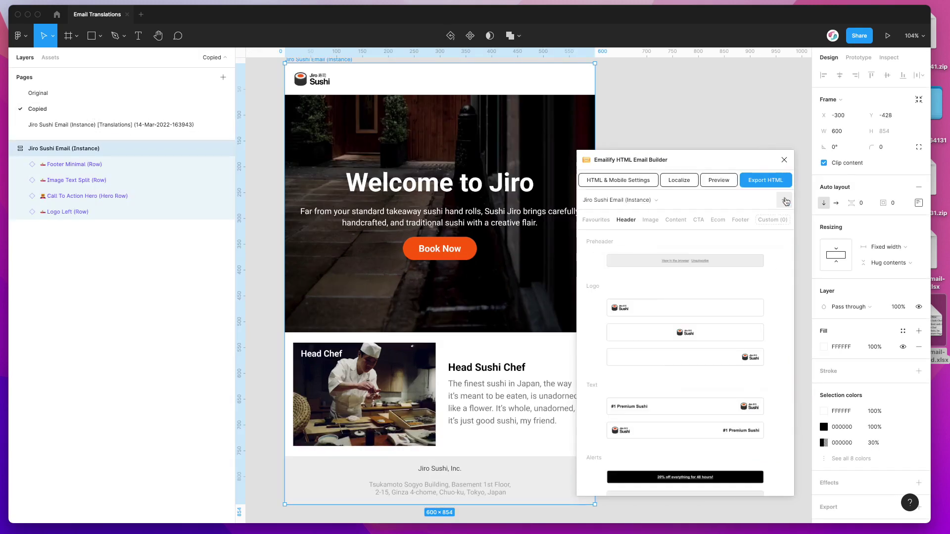
{"action": "left_click", "coordinate": [685, 185]}
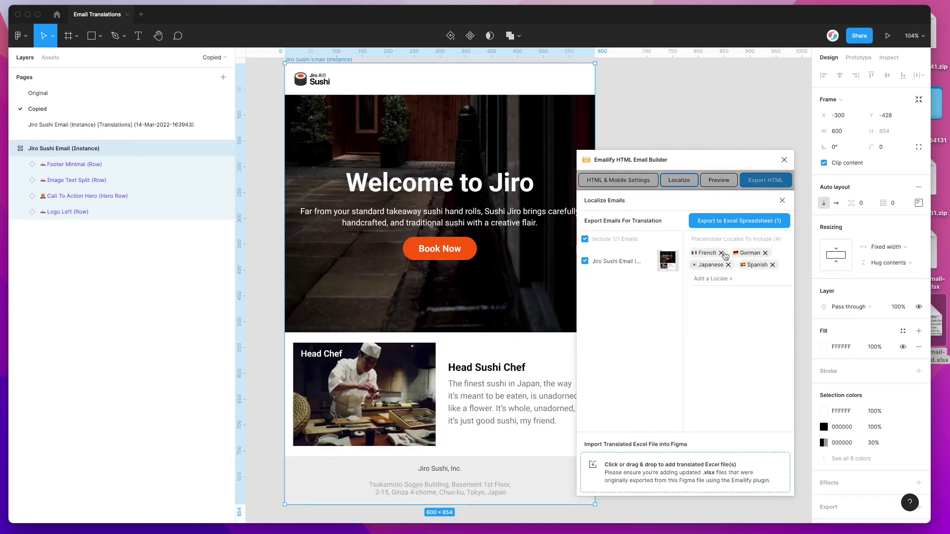
{"action": "left_click", "coordinate": [715, 293]}
{"action": "left_click_drag", "start_coordinate": [720, 157], "coordinate": [717, 148]}
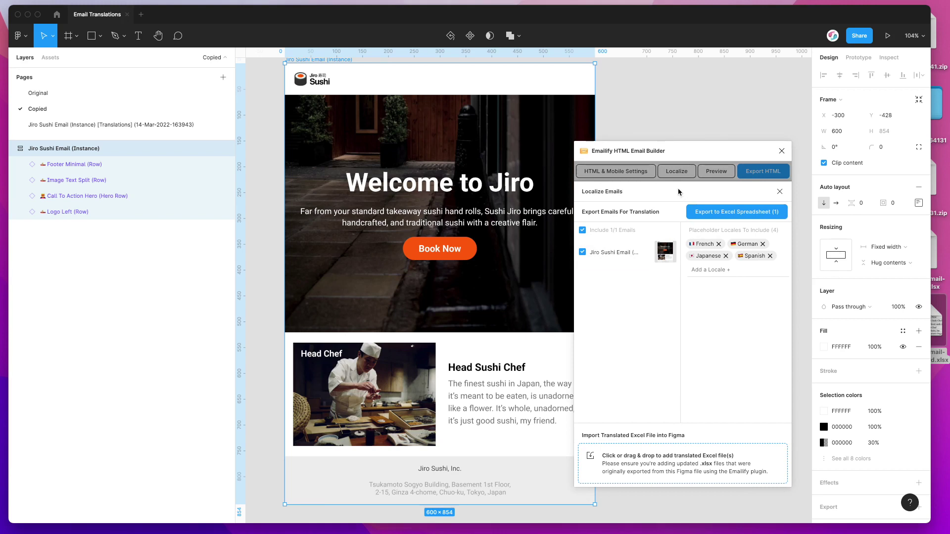
{"action": "left_click_drag", "start_coordinate": [688, 155], "coordinate": [690, 157]}
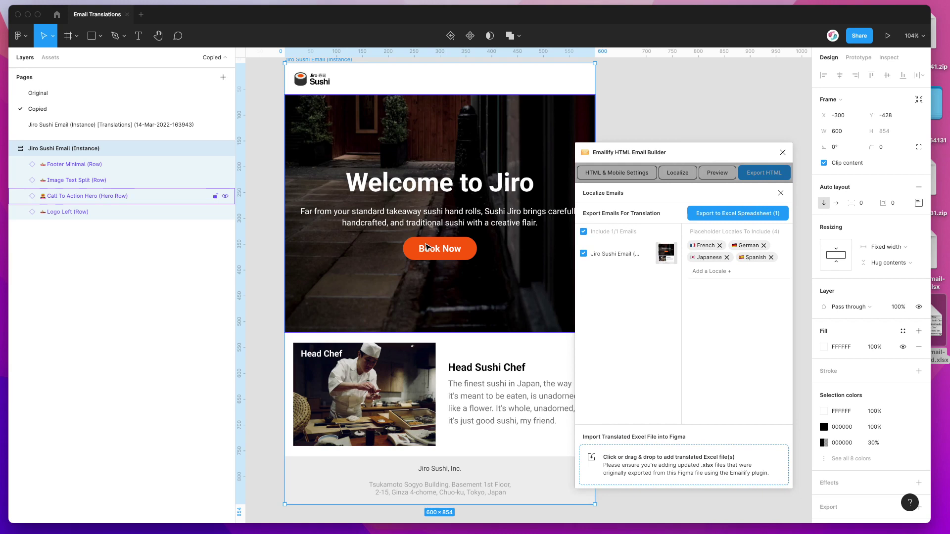
- Review the Localize options for the copied email once more and close them to return to the component library
{"action": "left_click", "coordinate": [683, 179]}
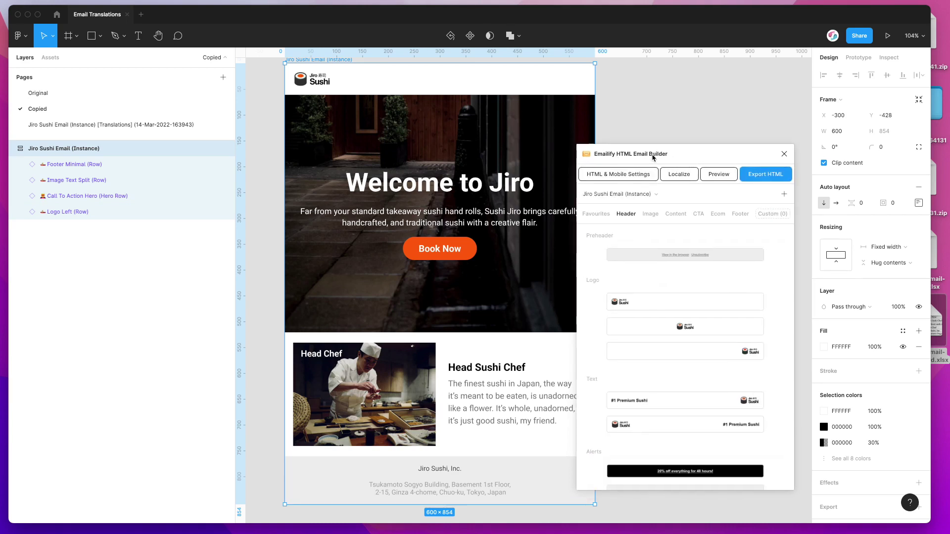
{"action": "left_click", "coordinate": [680, 176]}
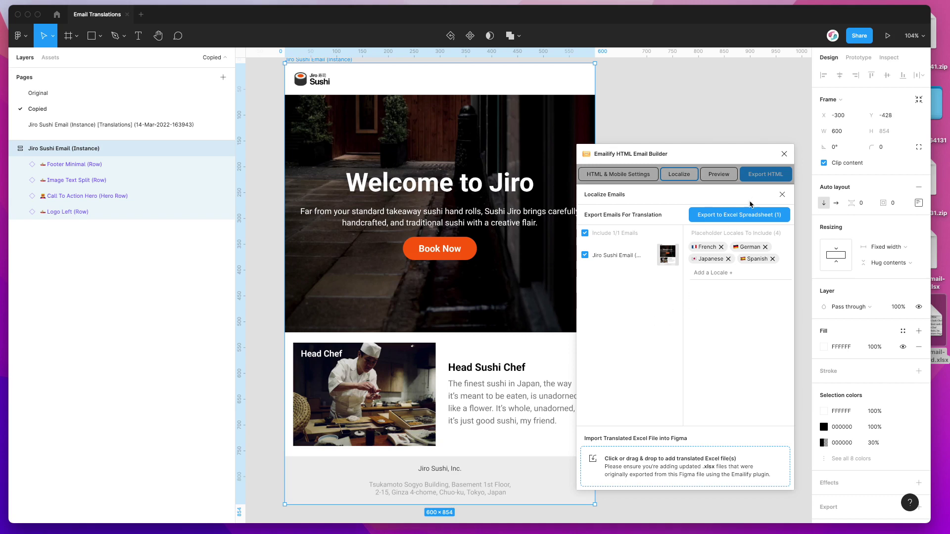
{"action": "left_click", "coordinate": [782, 195]}
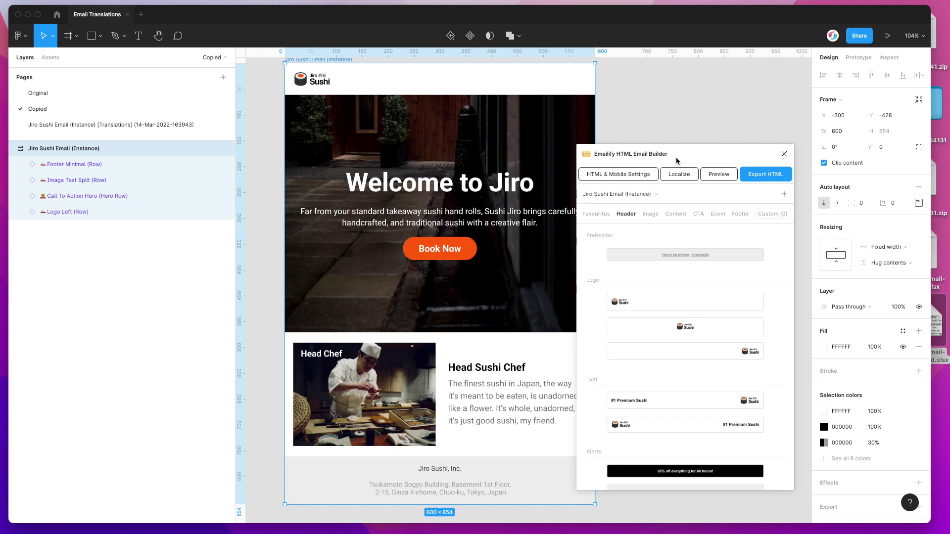
{"action": "scroll", "coordinate": [668, 136], "scroll_direction": "up", "scroll_amount": 2}
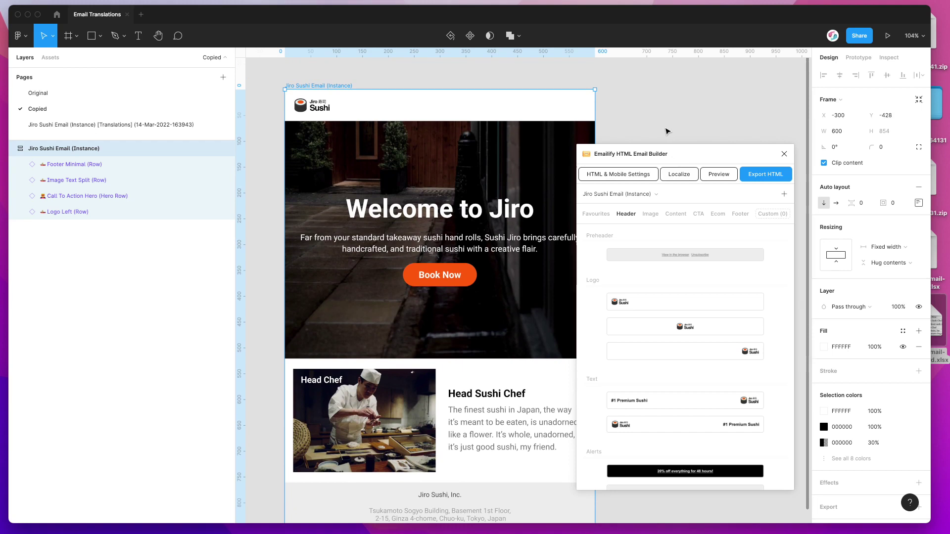
{"action": "scroll", "coordinate": [667, 132], "scroll_direction": "left", "scroll_amount": 1}
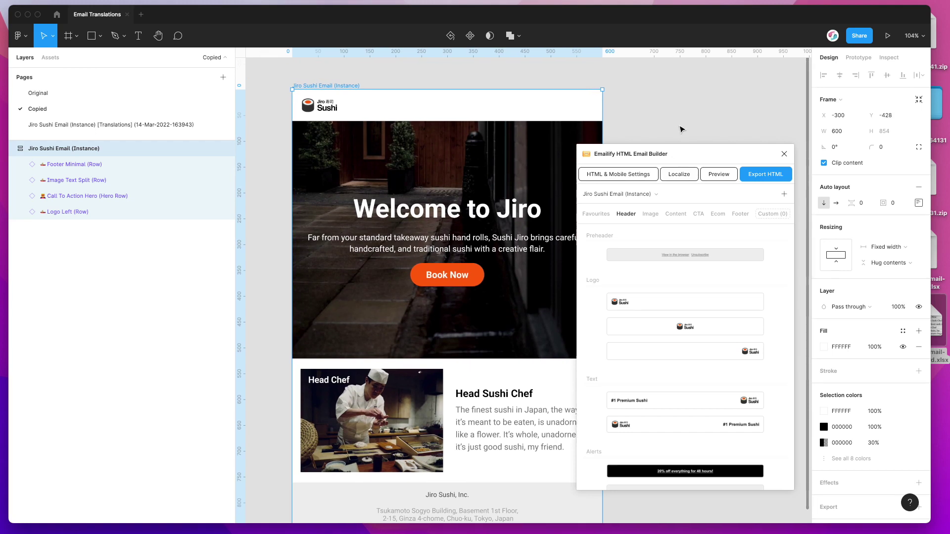
{"action": "left_click", "coordinate": [682, 130]}
{"action": "mouse_move", "coordinate": [690, 153]}
{"action": "left_mouse_down"}
{"action": "mouse_move", "coordinate": [691, 132]}
{"action": "mouse_move", "coordinate": [683, 137]}
{"action": "left_mouse_up"}
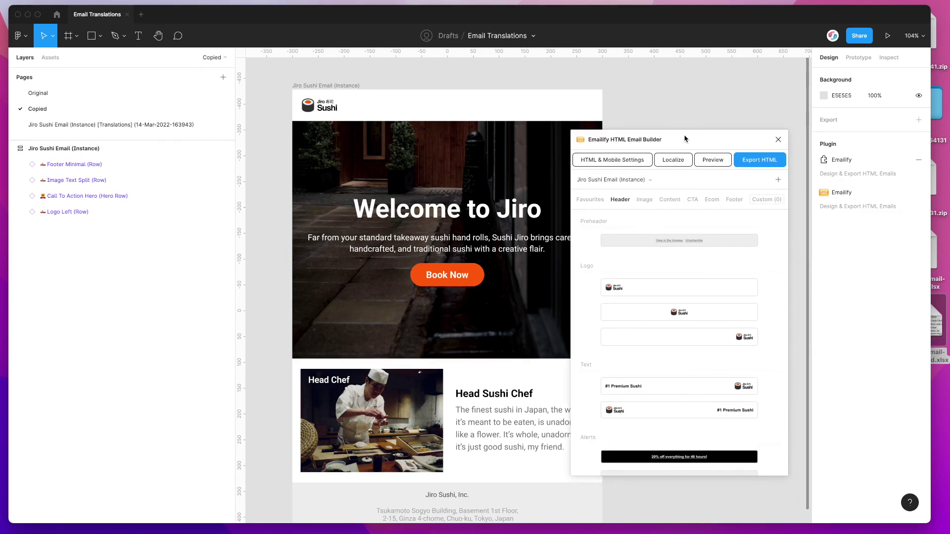